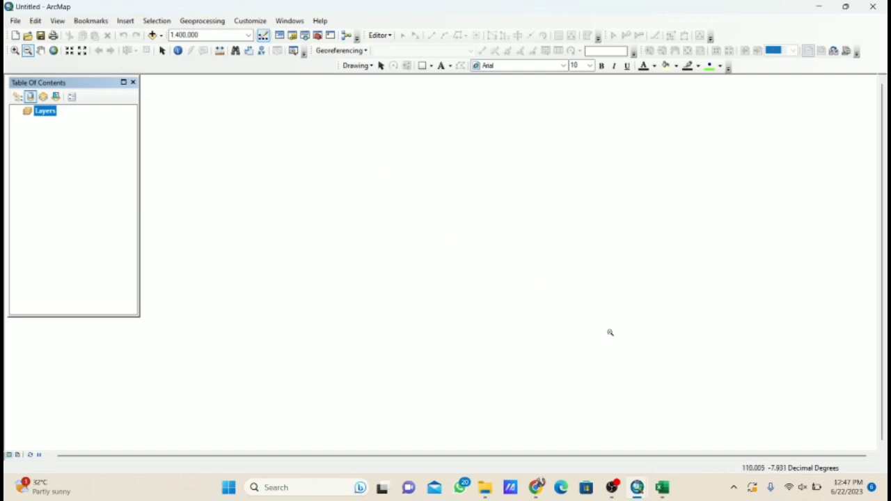
# Step: Switch to the Curah Hujan Kebumen workbook in Excel and save it as CSV (Comma delimited) in the UAS folder
pyautogui.moveTo(663, 485)
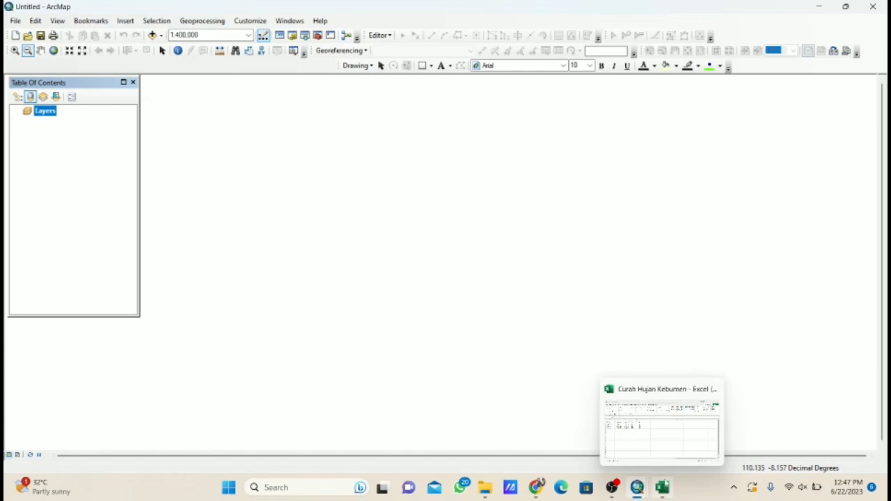
pyautogui.click(673, 442)
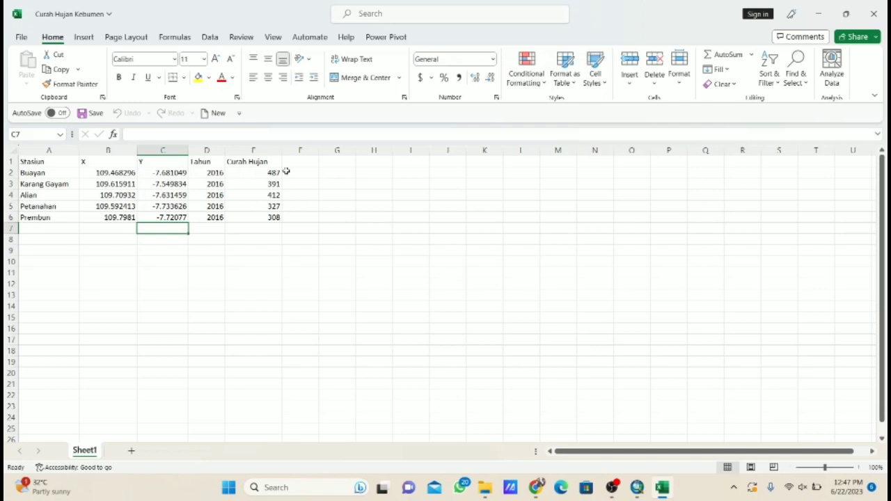
pyautogui.click(22, 38)
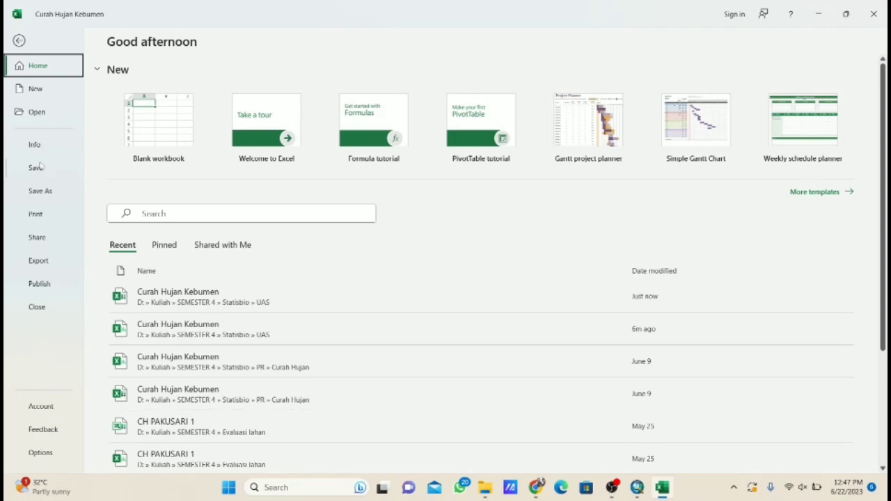
pyautogui.click(49, 195)
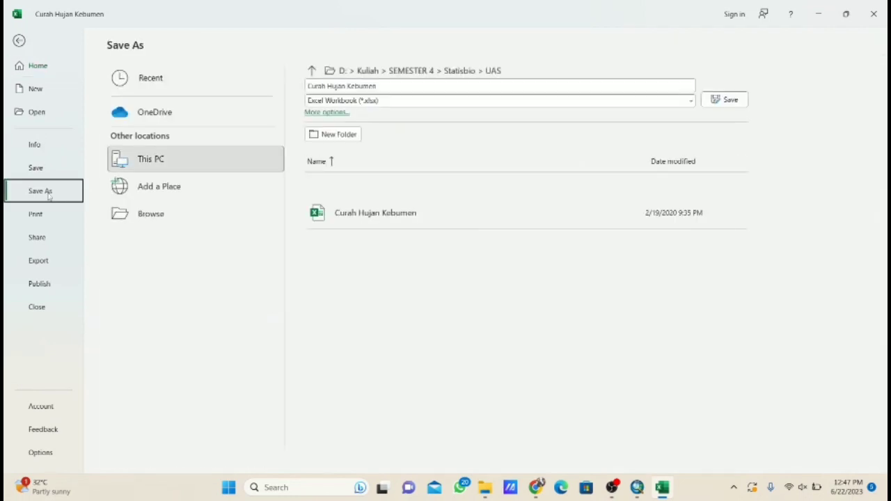
pyautogui.click(191, 219)
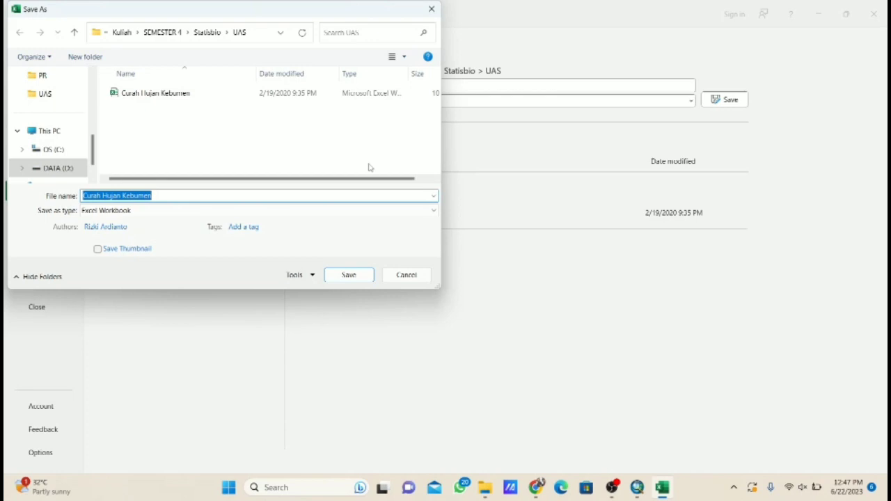
pyautogui.click(272, 212)
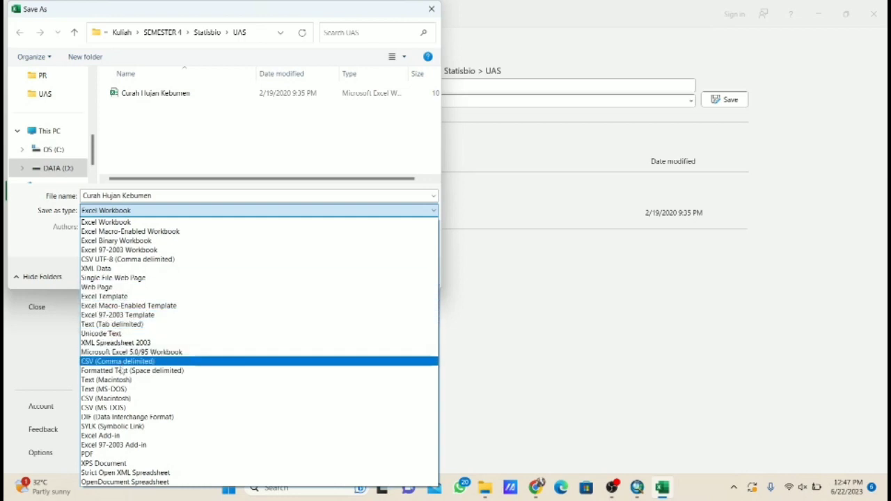
pyautogui.click(134, 361)
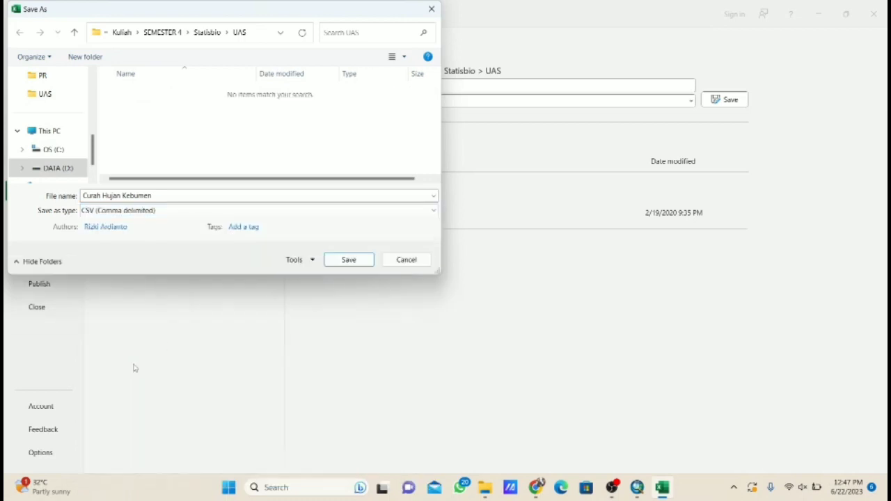
pyautogui.click(350, 263)
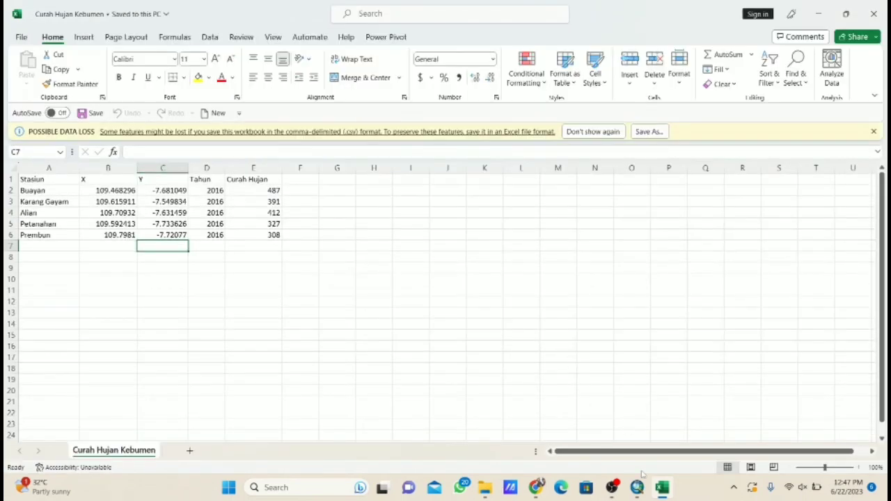
# Step: Switch back to ArcMap and set the Layers data frame's coordinate system to WGS 1984
pyautogui.moveTo(637, 486)
pyautogui.click(598, 427)
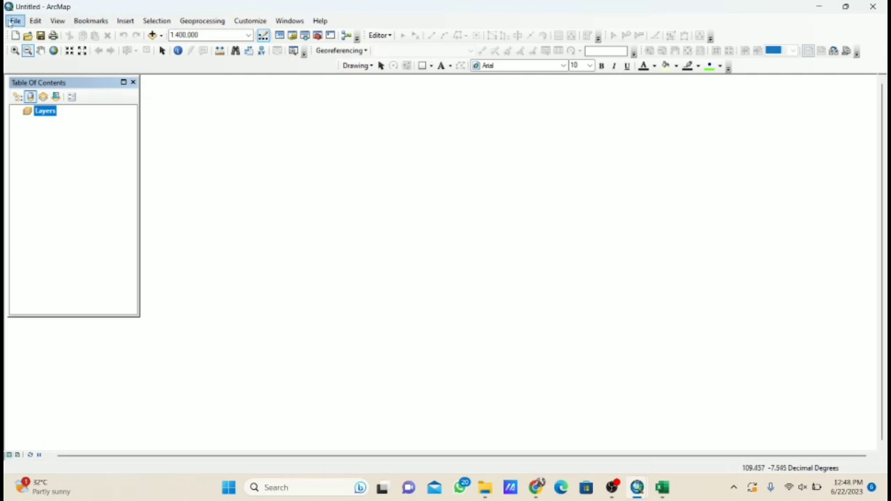
pyautogui.click(53, 112)
pyautogui.rightClick(45, 113)
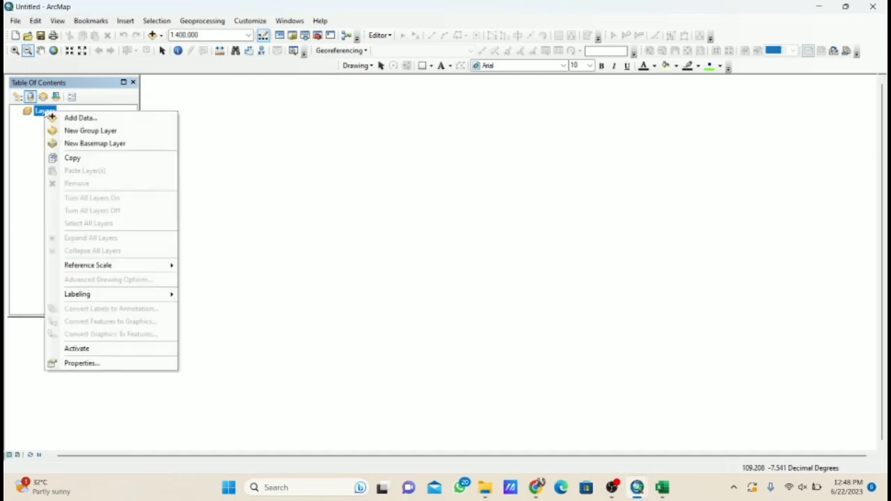
pyautogui.click(82, 363)
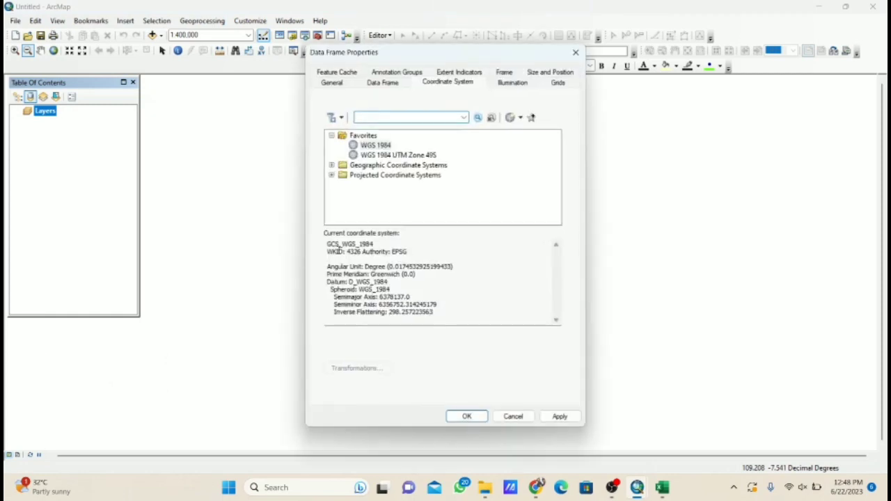
pyautogui.click(376, 146)
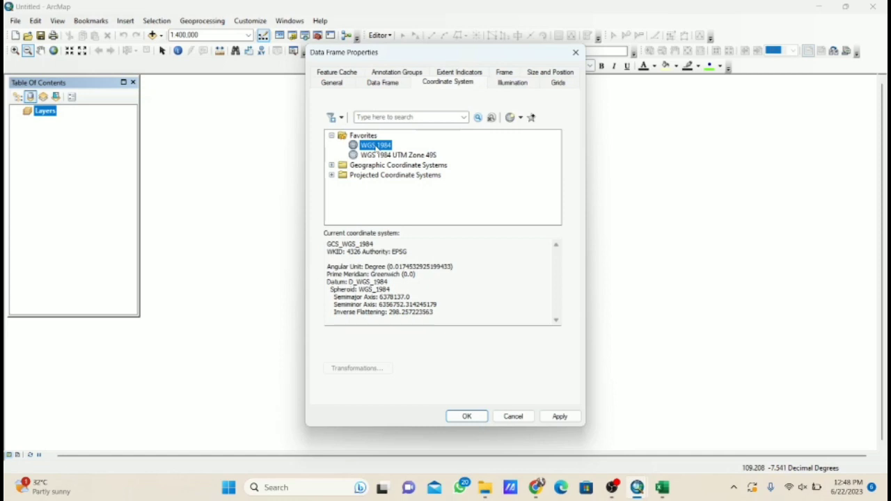
pyautogui.doubleClick(376, 146)
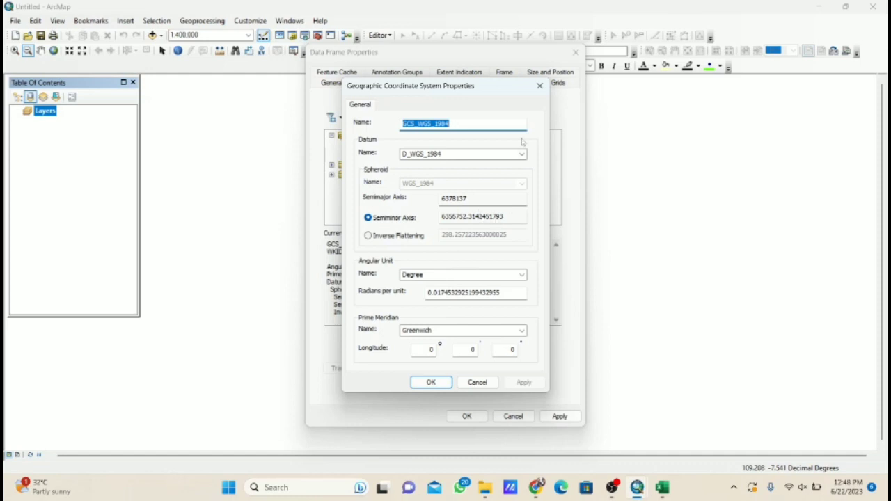
pyautogui.click(540, 88)
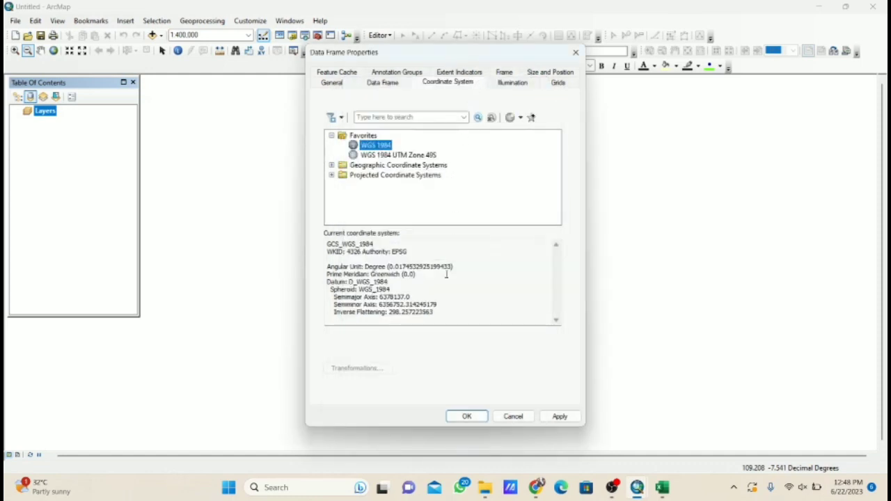
pyautogui.click(478, 417)
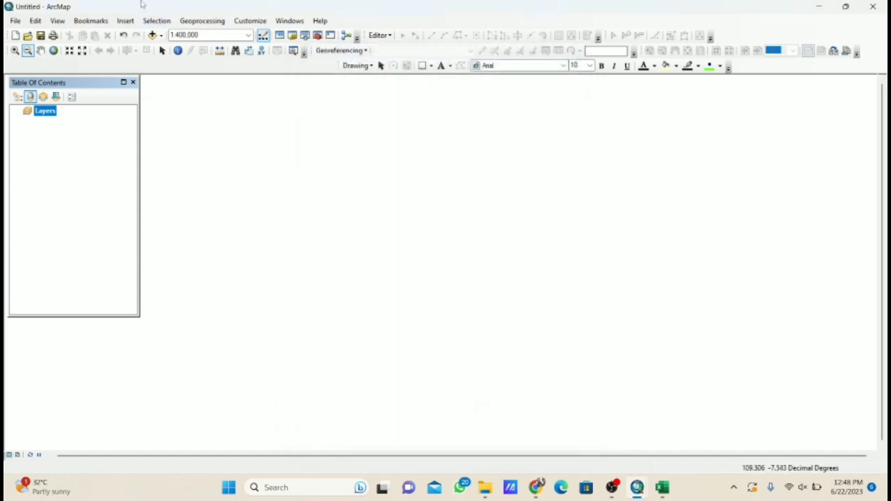
# Step: Add the Curah Hujan Kebumen.csv table to the map
pyautogui.click(161, 35)
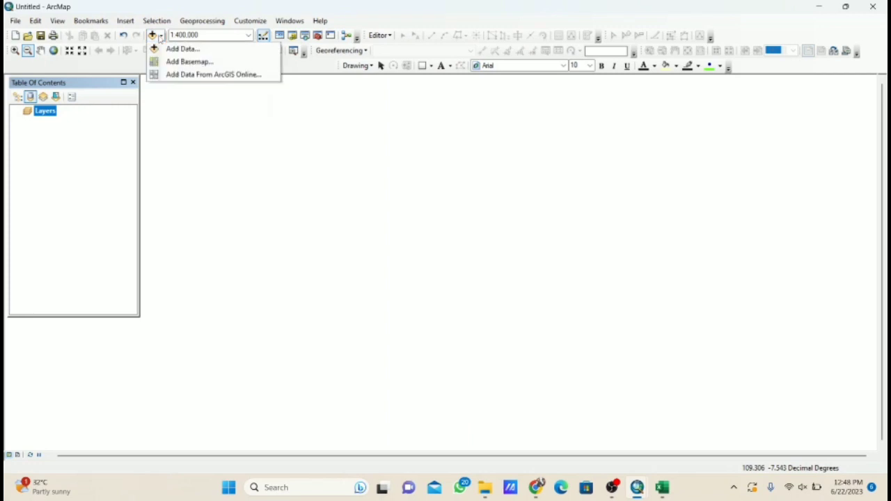
pyautogui.click(174, 49)
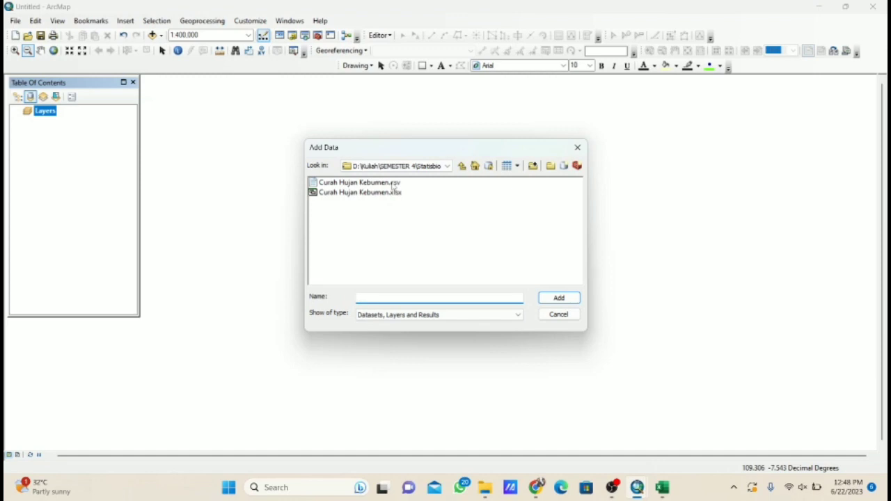
pyautogui.doubleClick(394, 183)
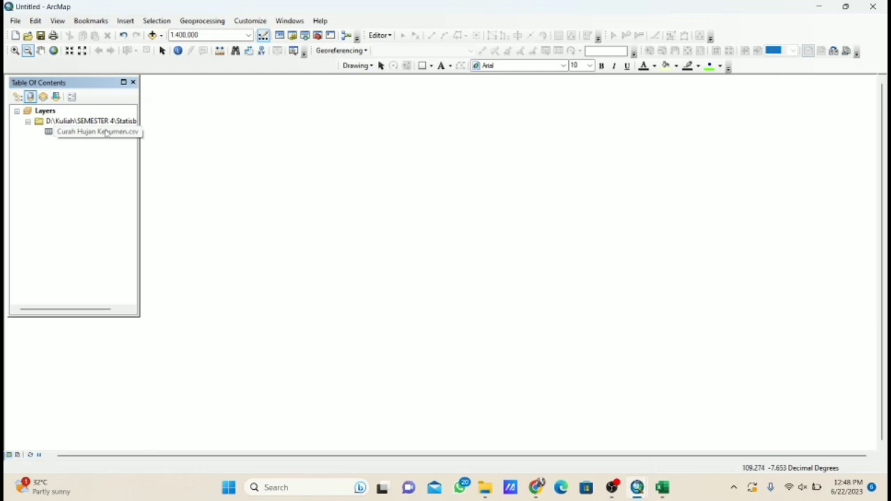
# Step: Start Display XY Data for the Curah Hujan Kebumen.csv table and set the Z field to Curah Hujan
pyautogui.click(106, 133)
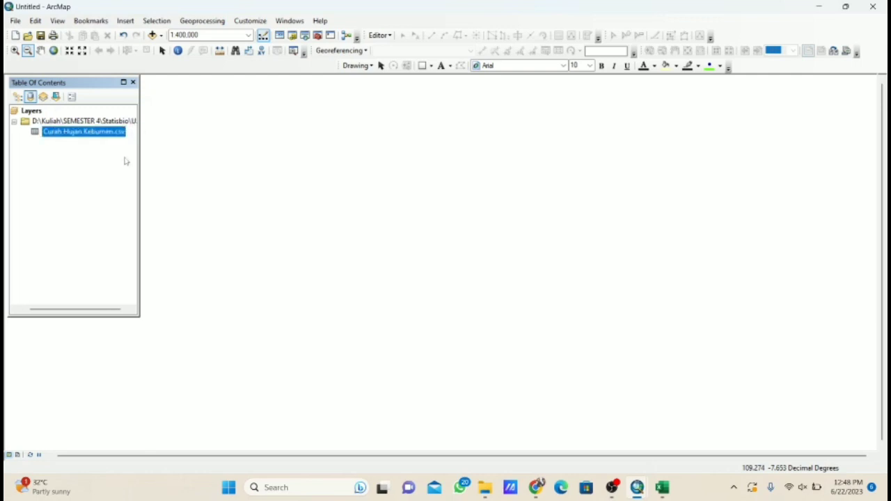
pyautogui.rightClick(110, 132)
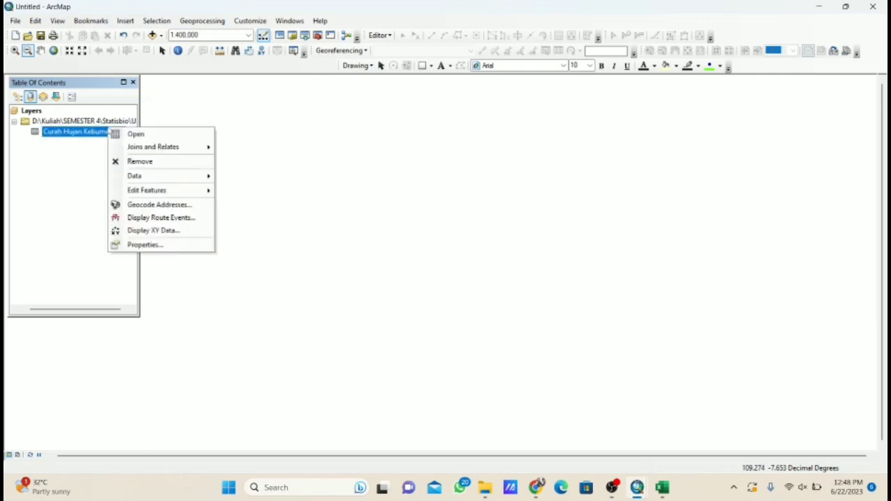
pyautogui.moveTo(160, 180)
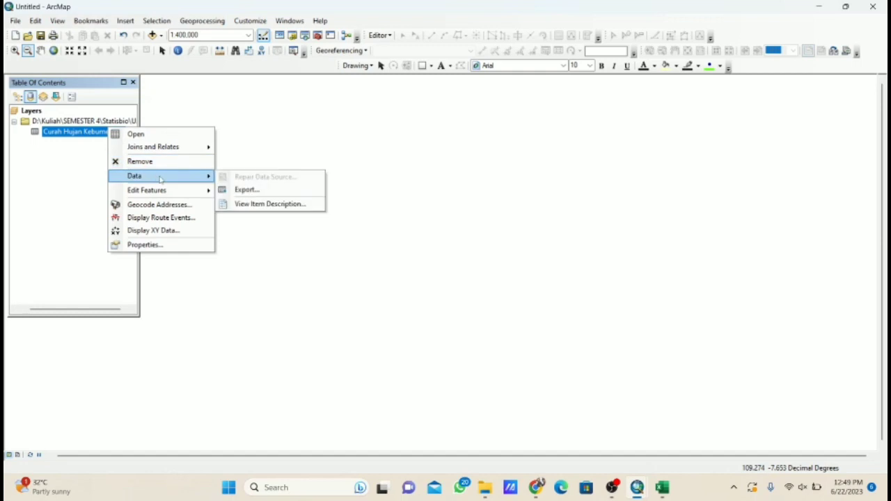
pyautogui.click(172, 232)
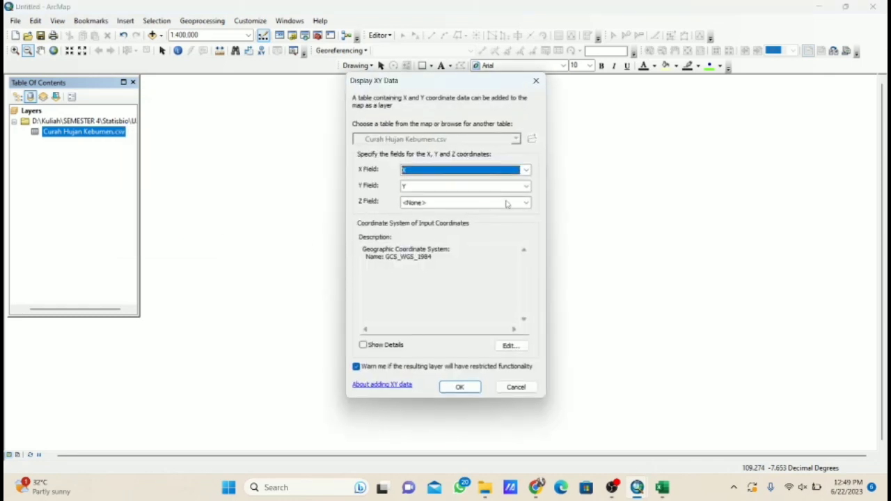
pyautogui.click(508, 204)
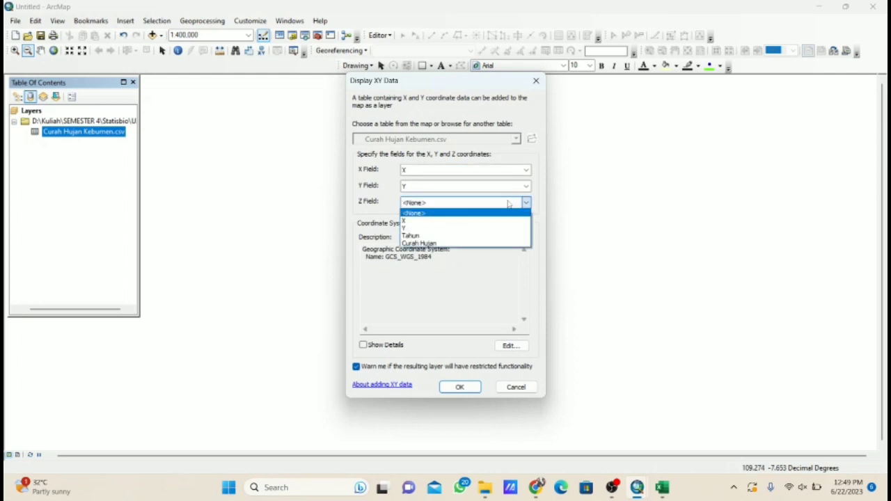
pyautogui.click(464, 243)
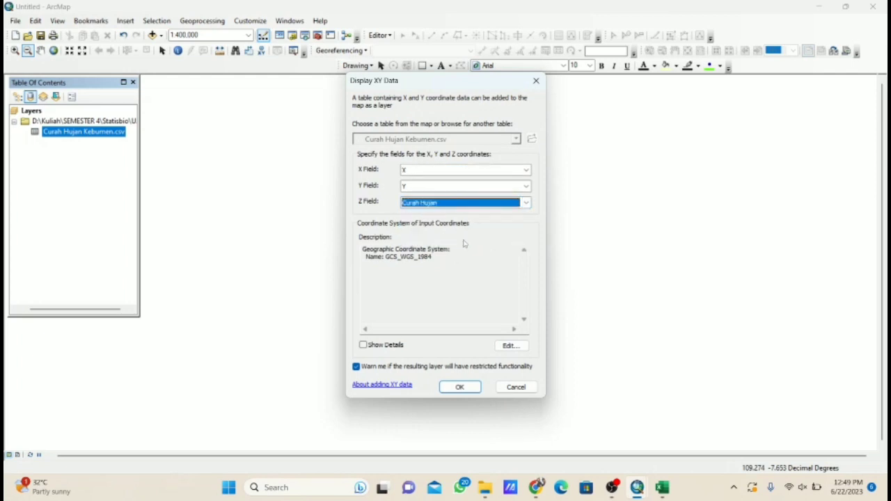
# Step: Set the coordinate system of the input coordinates to the geographic system GCS_WGS_1984
pyautogui.click(518, 346)
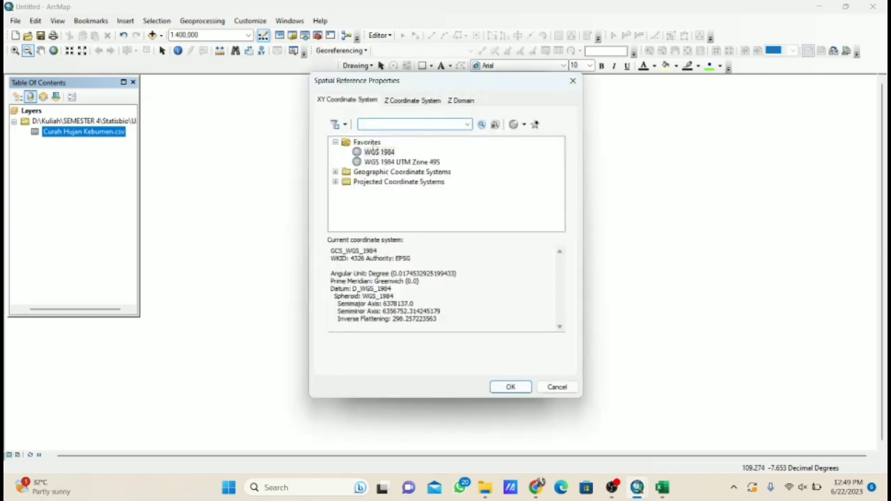
pyautogui.click(372, 156)
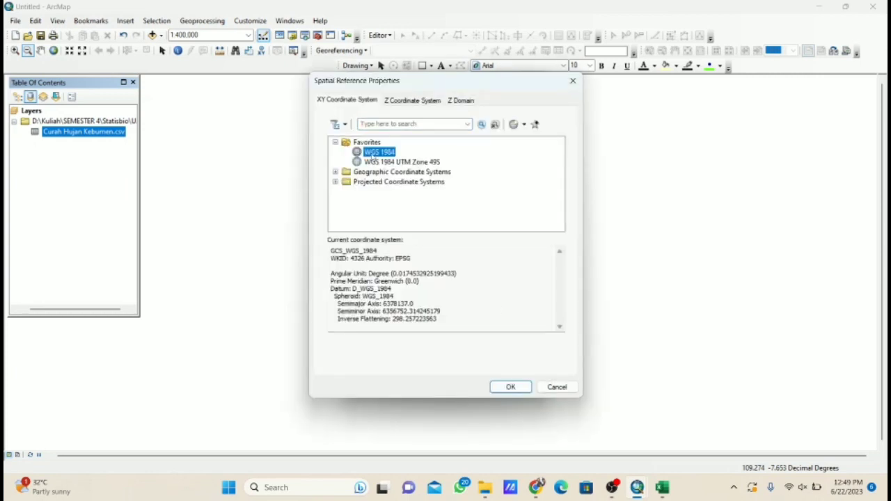
pyautogui.doubleClick(371, 153)
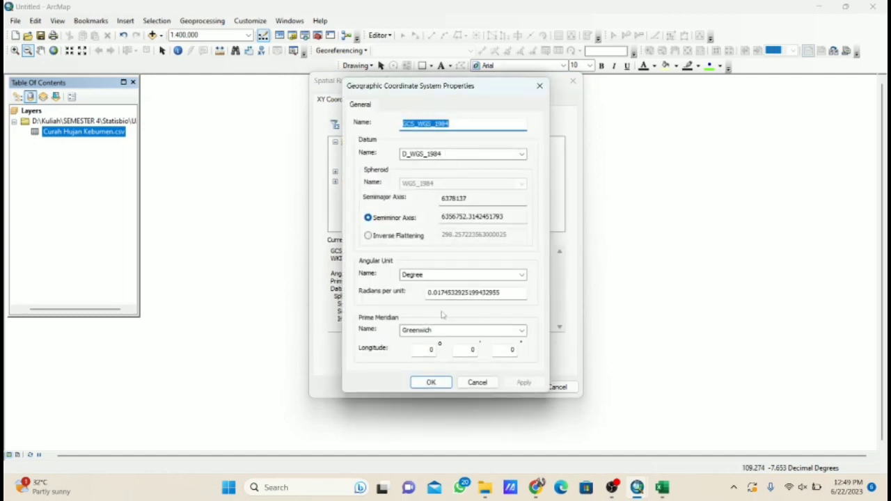
pyautogui.click(432, 383)
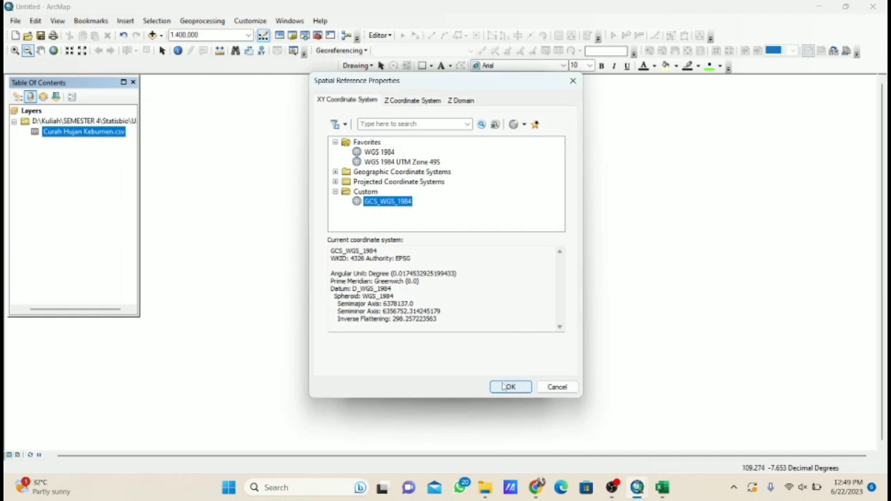
pyautogui.click(504, 387)
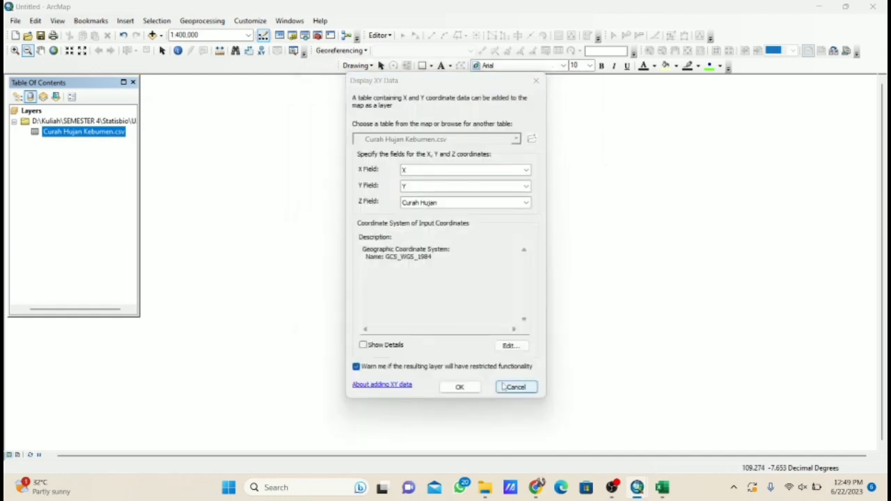
# Step: Show the coordinate system details and create the point event layer from the table, accepting the missing Object-ID field
pyautogui.click(364, 345)
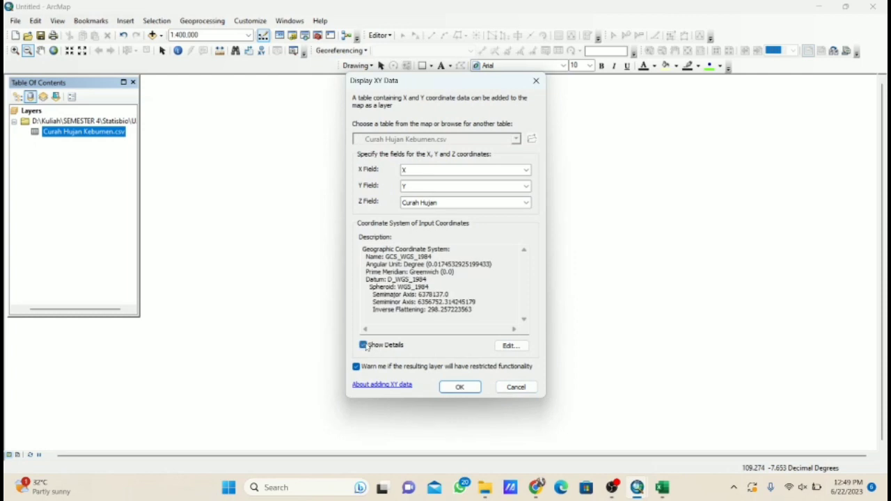
pyautogui.click(477, 390)
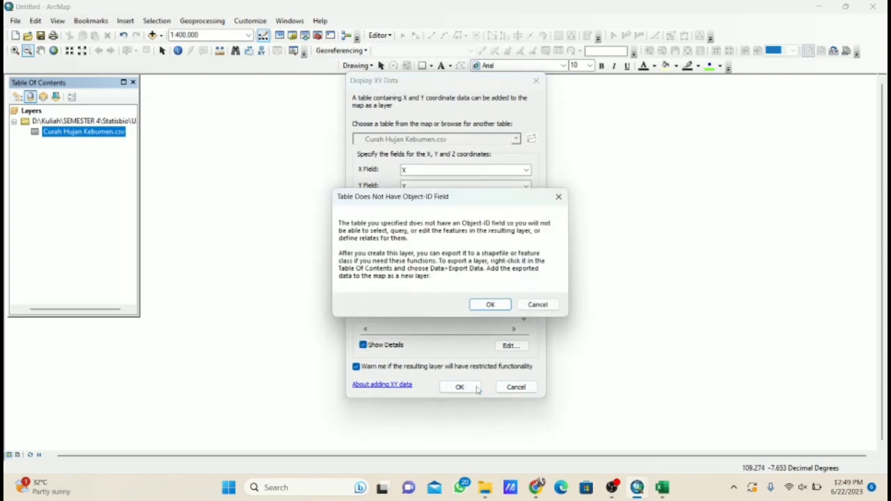
pyautogui.click(490, 304)
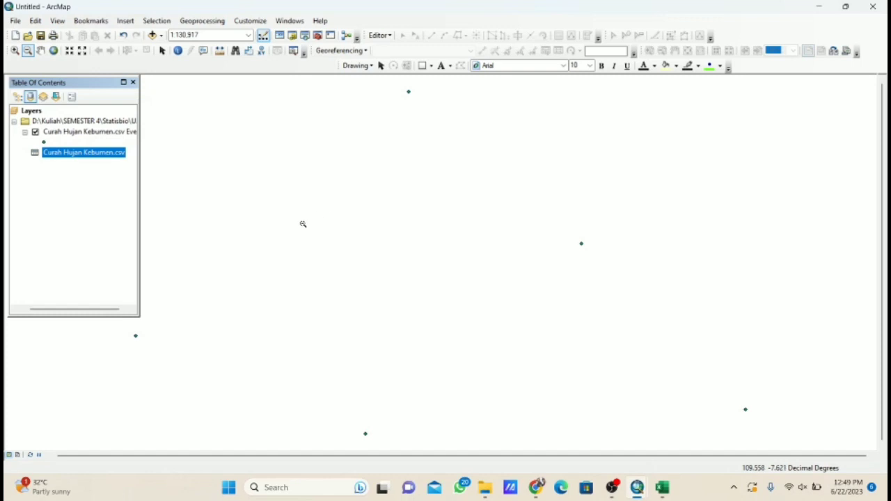
# Step: Export all features of the Curah Hujan Kebumen.csv Events layer to the UAS folder as Curah hujan.shp and add the shapefile to the map
pyautogui.rightClick(123, 136)
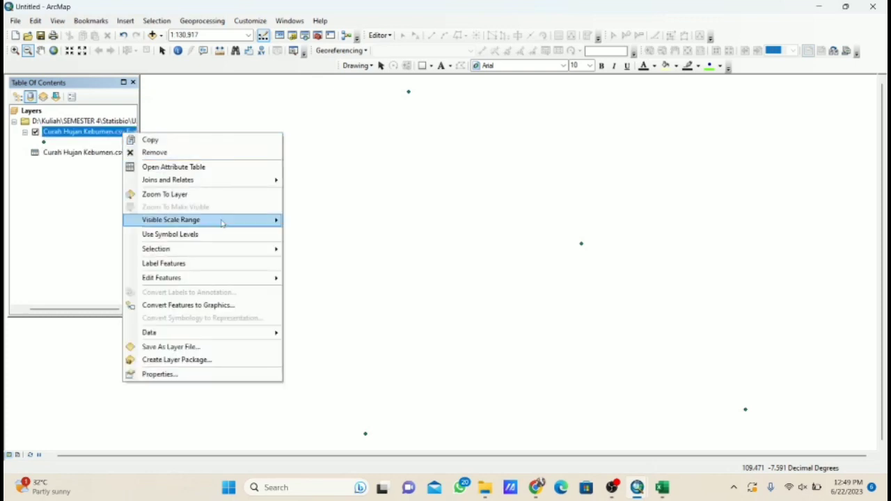
pyautogui.moveTo(237, 332)
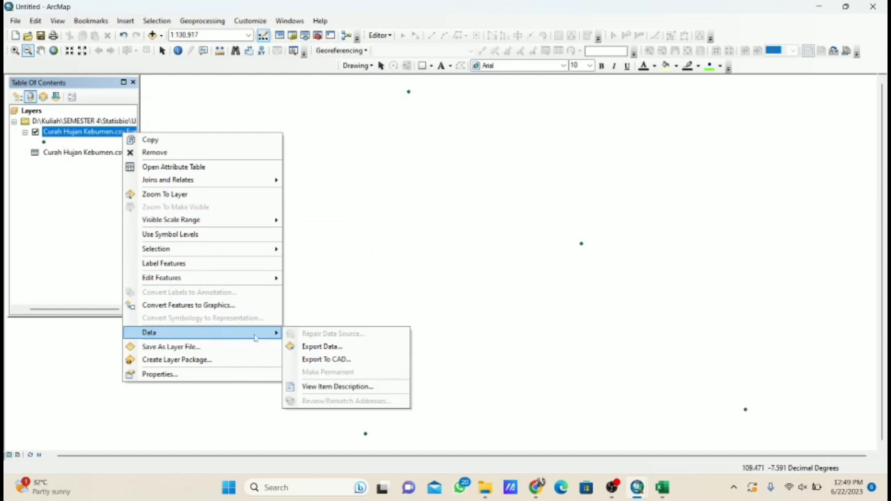
pyautogui.click(338, 347)
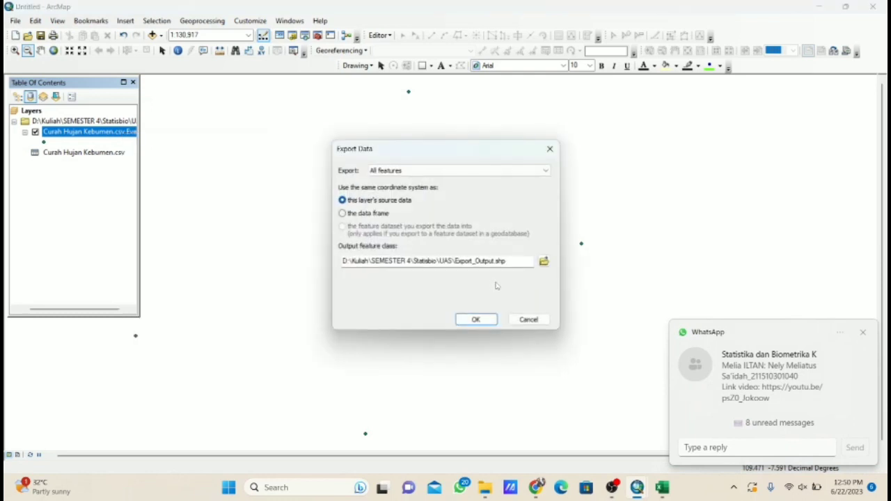
pyautogui.click(543, 261)
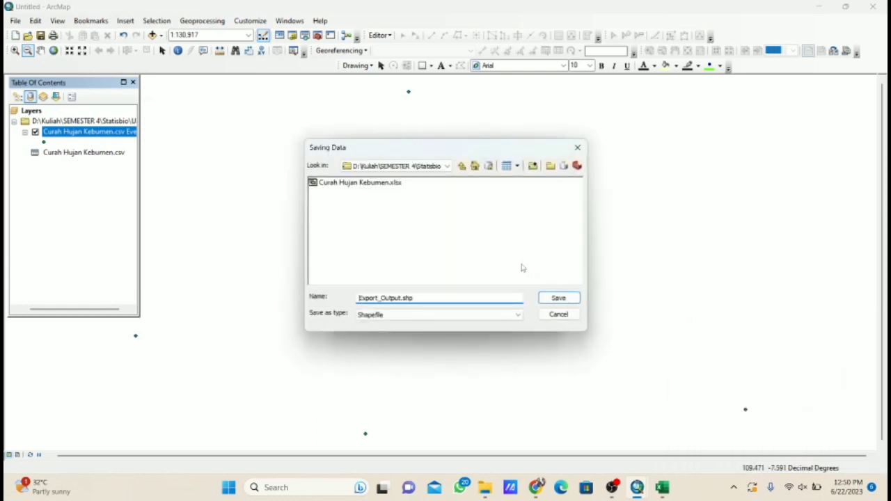
pyautogui.click(360, 298)
pyautogui.write('Curah hujan')
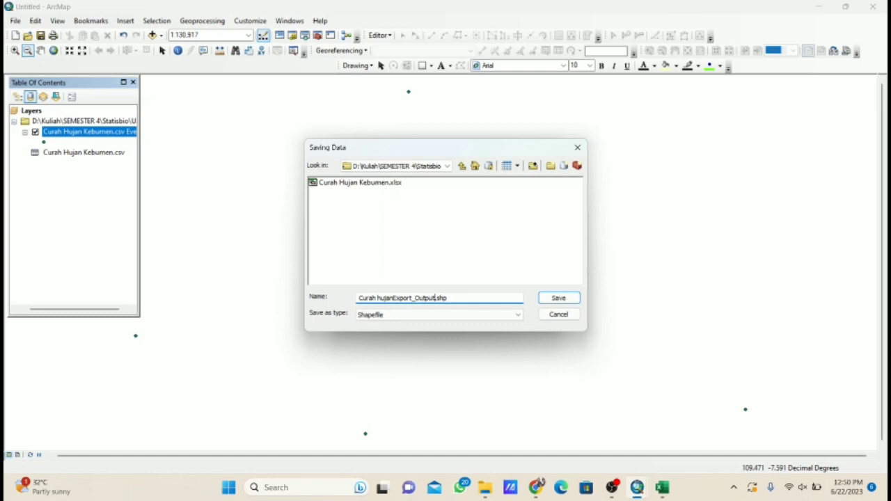
pyautogui.press('BackSpace')
pyautogui.press('BackSpace')
pyautogui.press('BackSpace')
pyautogui.press('BackSpace')
pyautogui.press('BackSpace')
pyautogui.press('BackSpace')
pyautogui.press('BackSpace')
pyautogui.press('BackSpace')
pyautogui.press('BackSpace')
pyautogui.press('BackSpace')
pyautogui.press('BackSpace')
pyautogui.press('BackSpace')
pyautogui.press('BackSpace')
pyautogui.click(560, 298)
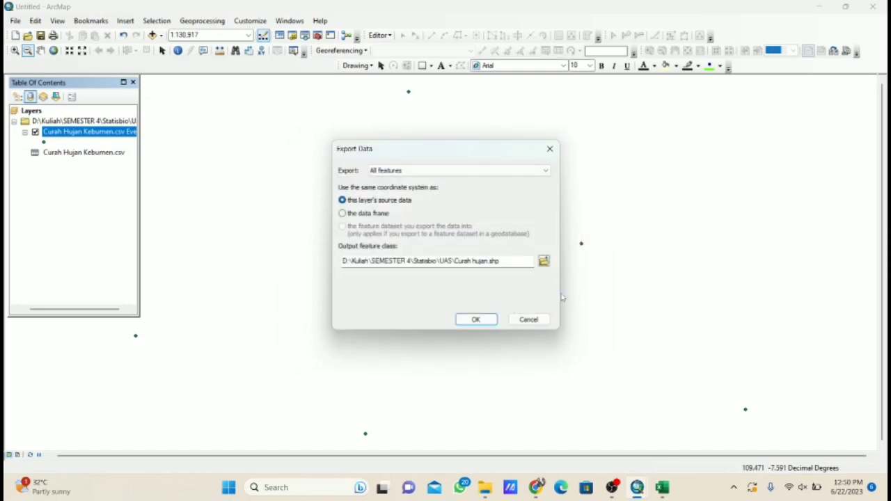
pyautogui.click(483, 318)
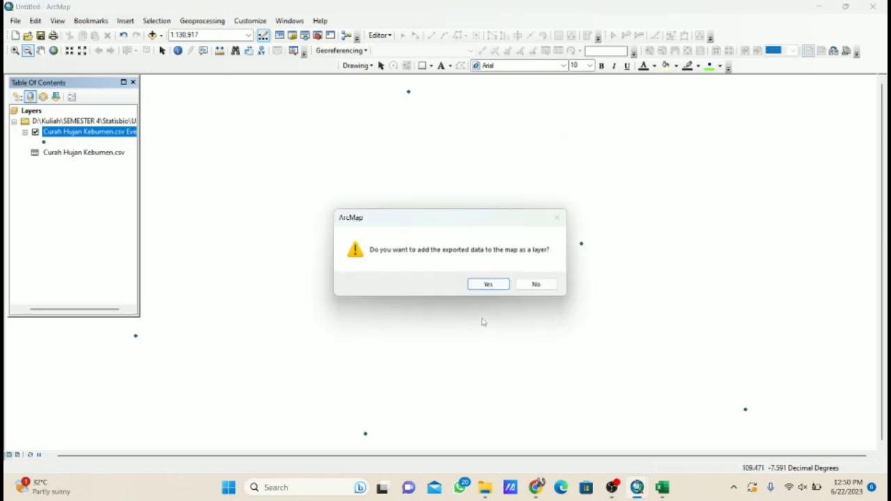
pyautogui.click(489, 284)
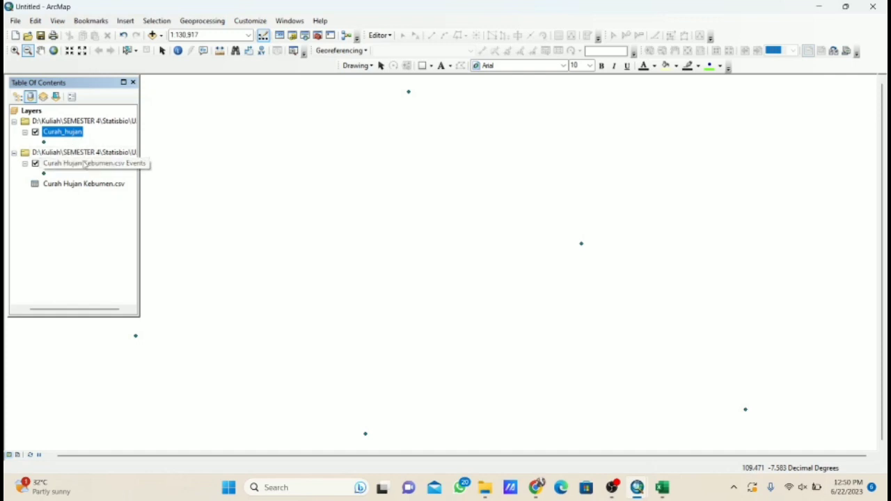
# Step: Remove the Curah Hujan Kebumen.csv table and its Events layer from the map
pyautogui.click(102, 169)
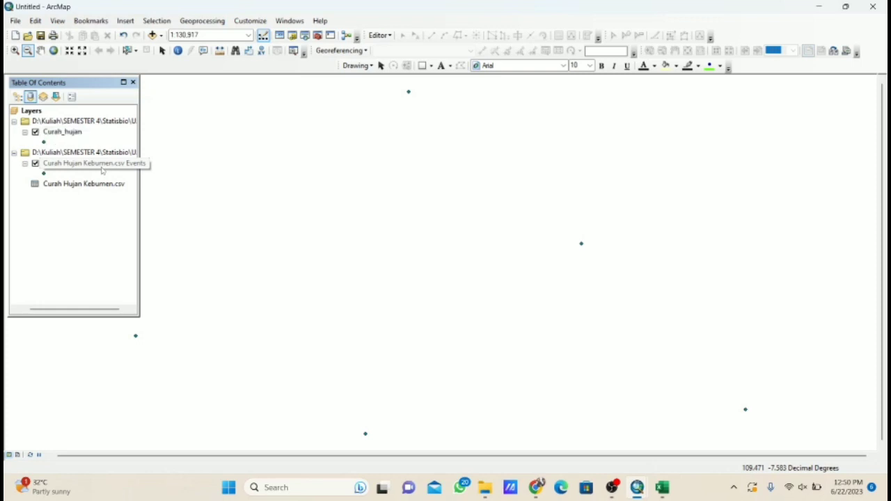
pyautogui.click(102, 167)
pyautogui.click(104, 185)
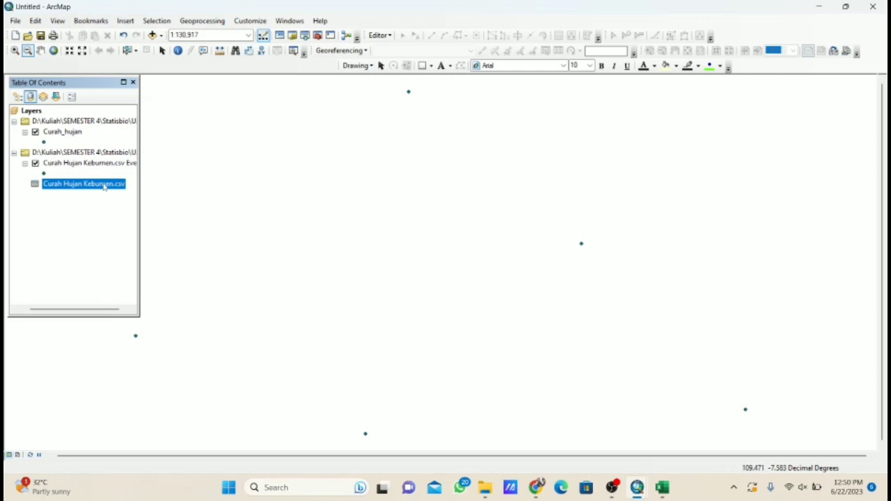
pyautogui.rightClick(104, 185)
pyautogui.click(126, 216)
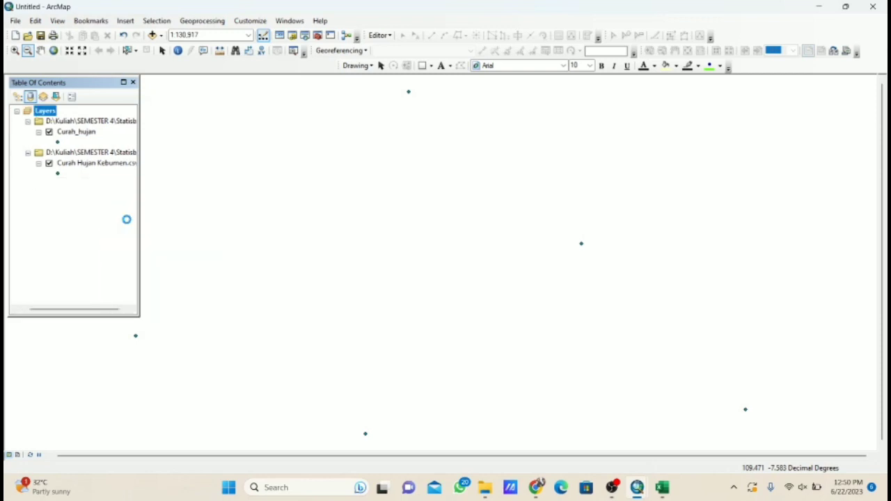
pyautogui.rightClick(101, 165)
pyautogui.click(117, 183)
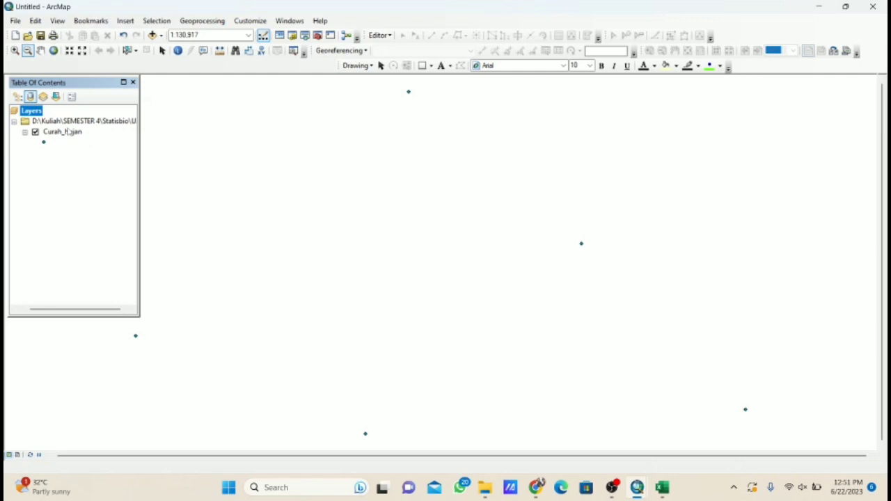
# Step: Add ADMINISTRASI_KECAMATAN.shp from the PR\Curah Hujan folder to the map and show its full extent
pyautogui.click(161, 36)
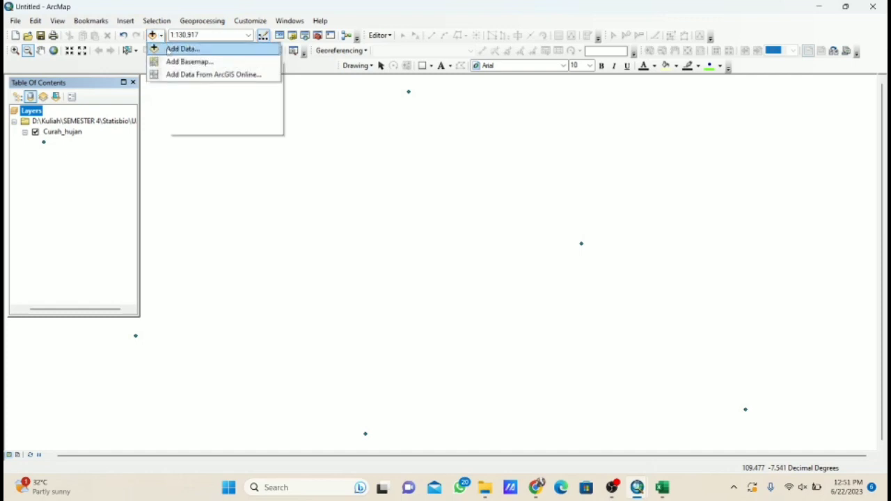
pyautogui.click(182, 49)
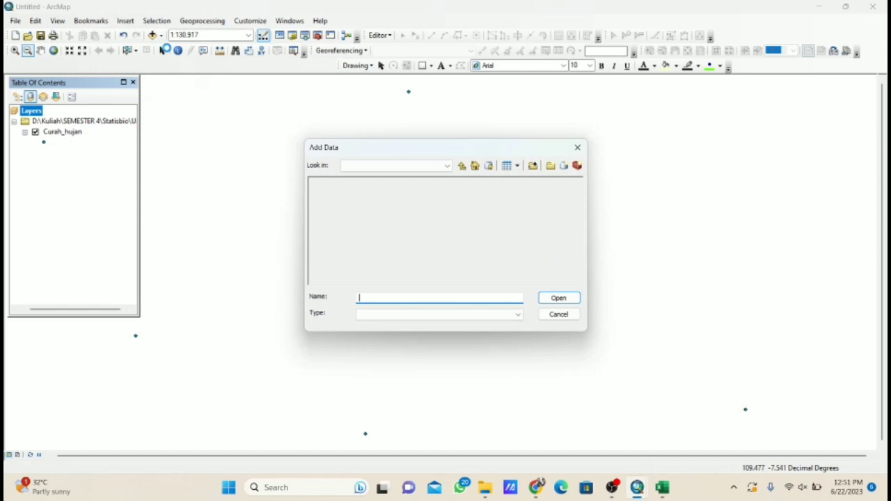
pyautogui.click(447, 167)
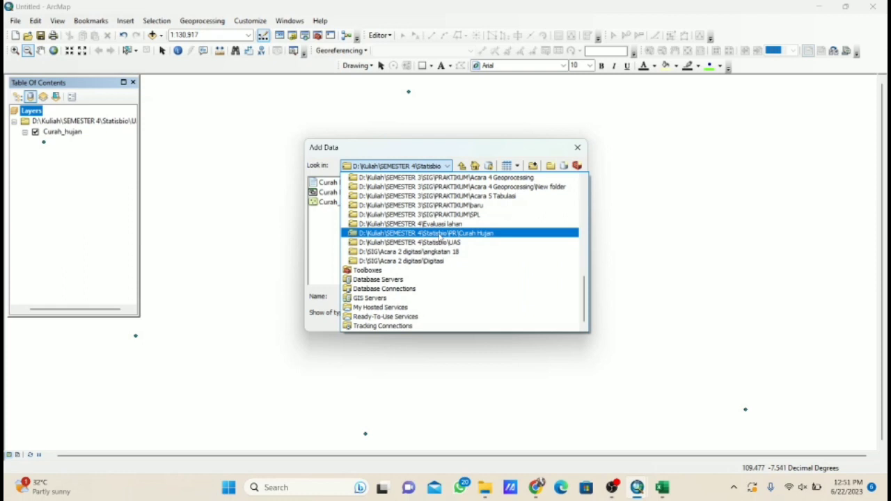
pyautogui.click(439, 234)
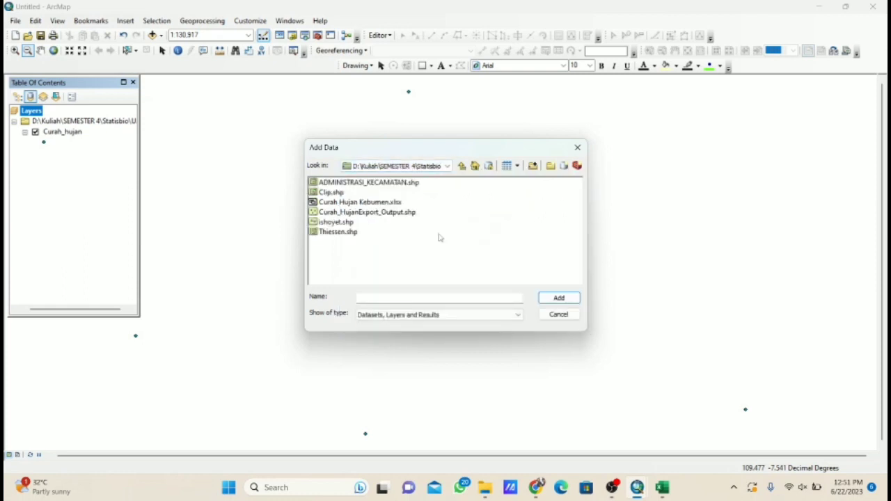
pyautogui.click(415, 183)
pyautogui.click(578, 299)
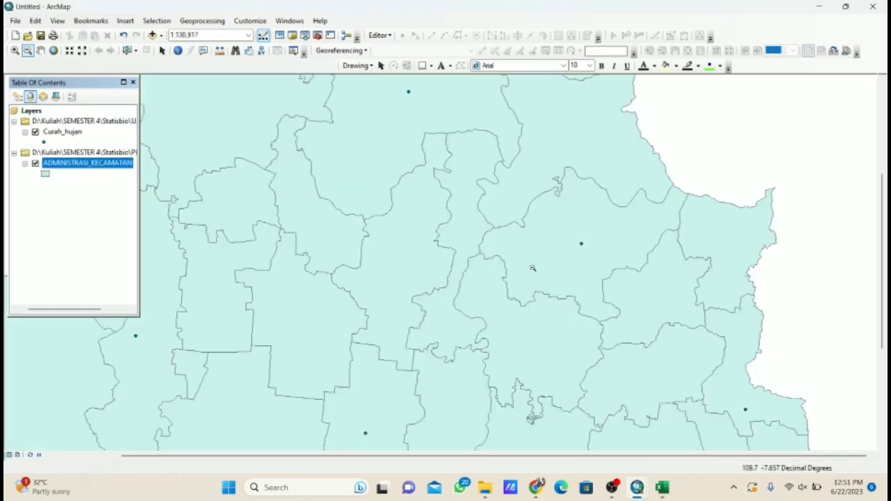
pyautogui.rightClick(120, 164)
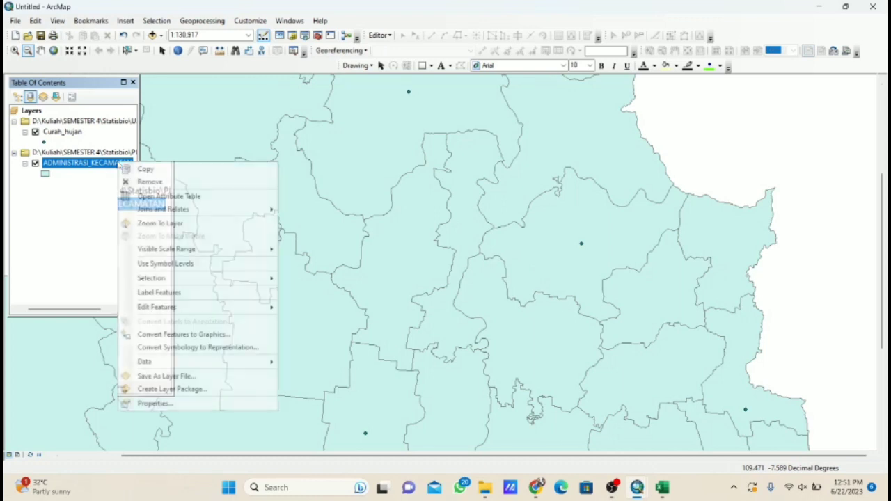
pyautogui.click(168, 223)
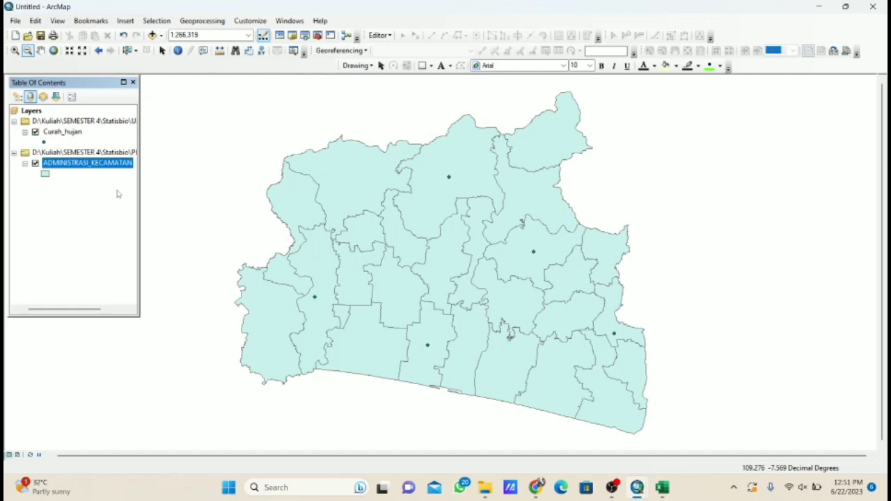
# Step: Label the rainfall station points of the Curah_hujan layer
pyautogui.click(60, 135)
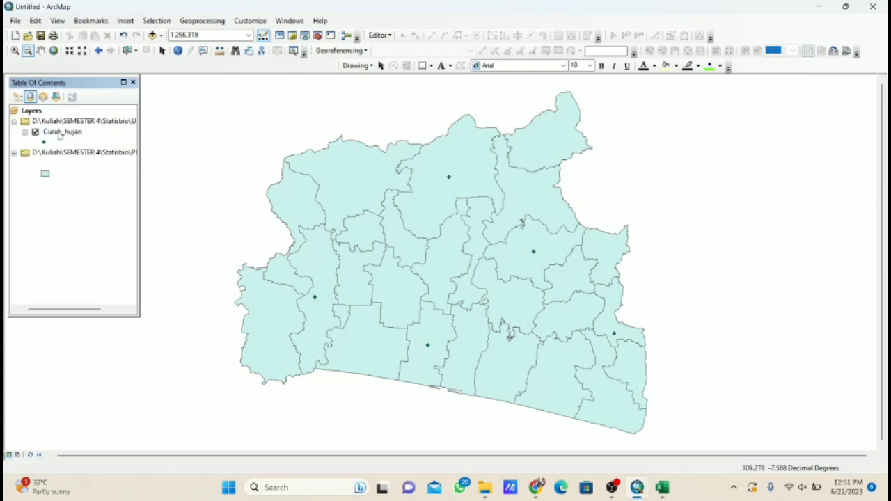
pyautogui.rightClick(60, 136)
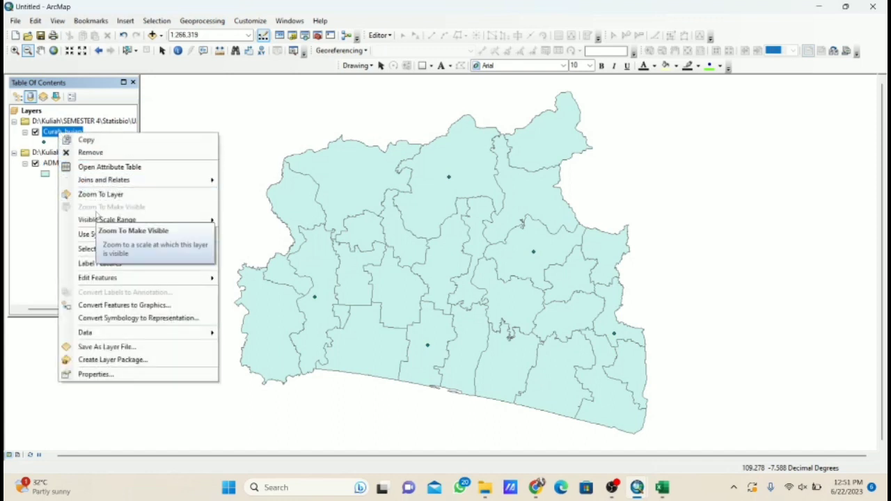
pyautogui.click(102, 264)
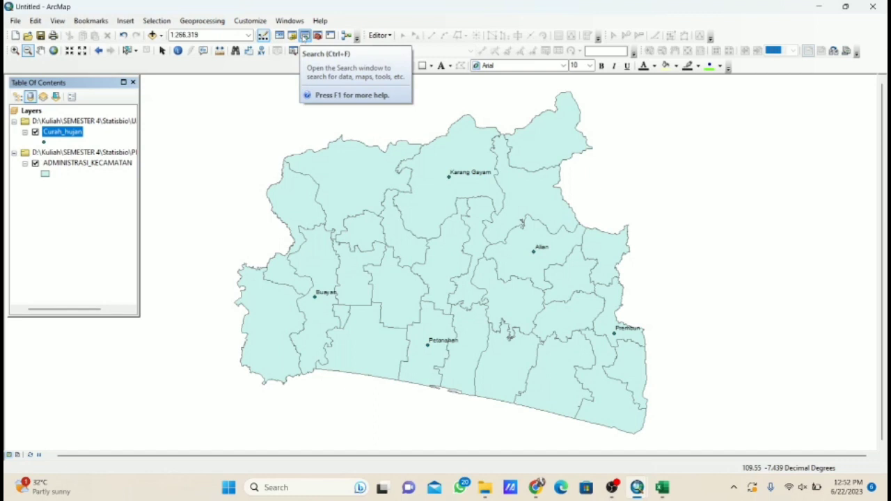
# Step: Start the Create Thiessen Polygons tool from the thiessen search results with Curah_hujan as the input features
pyautogui.click(304, 36)
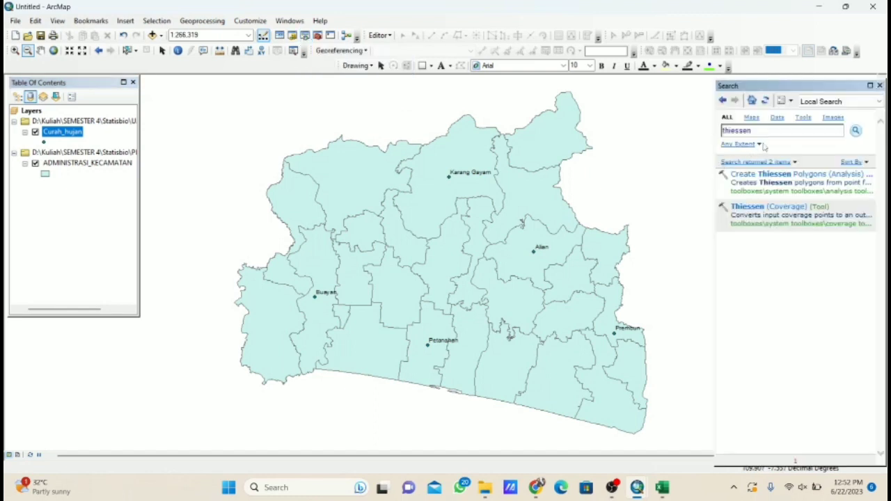
pyautogui.click(770, 180)
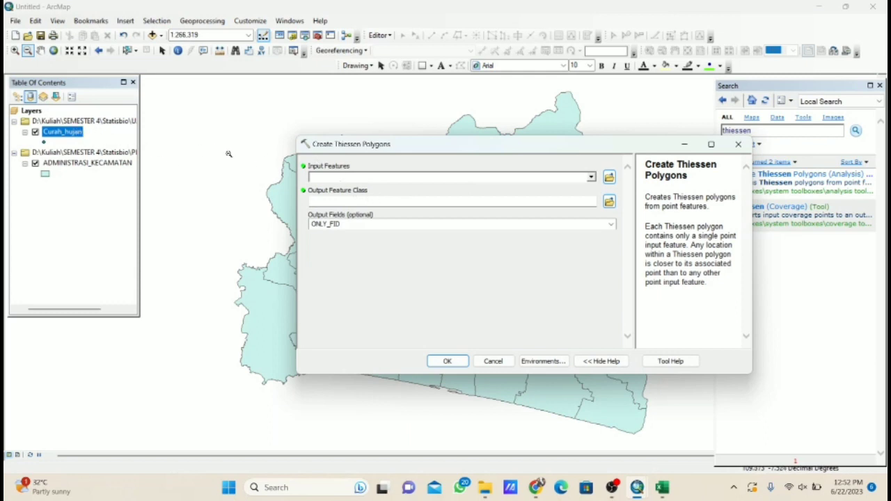
pyautogui.click(74, 133)
pyautogui.moveTo(77, 132); pyautogui.dragTo(338, 179)
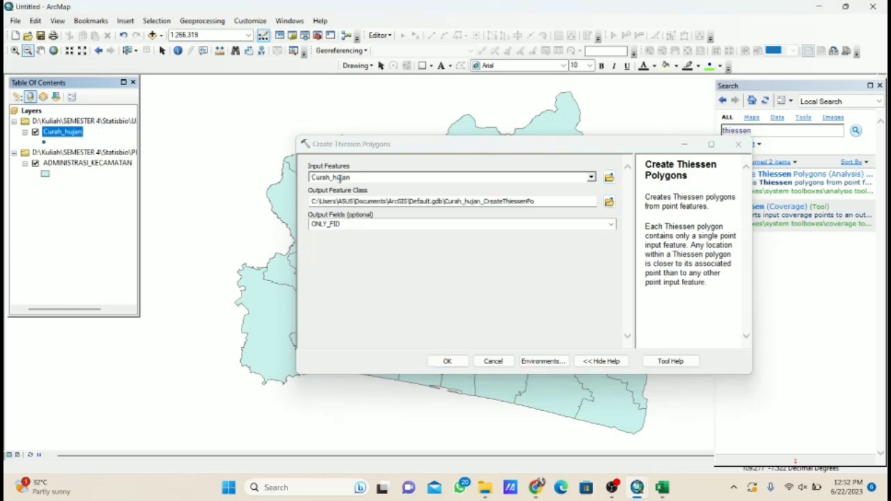
# Step: Set the processing extent in the tool's environment settings to Same as layer ADMINISTRASI_KECAMATAN
pyautogui.click(549, 361)
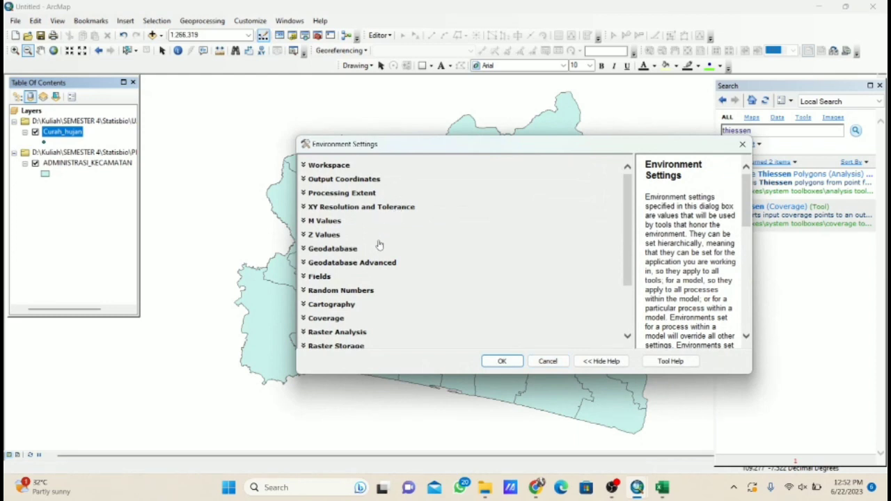
pyautogui.scroll(-3, 379, 245)
pyautogui.scroll(3, 379, 245)
pyautogui.click(356, 199)
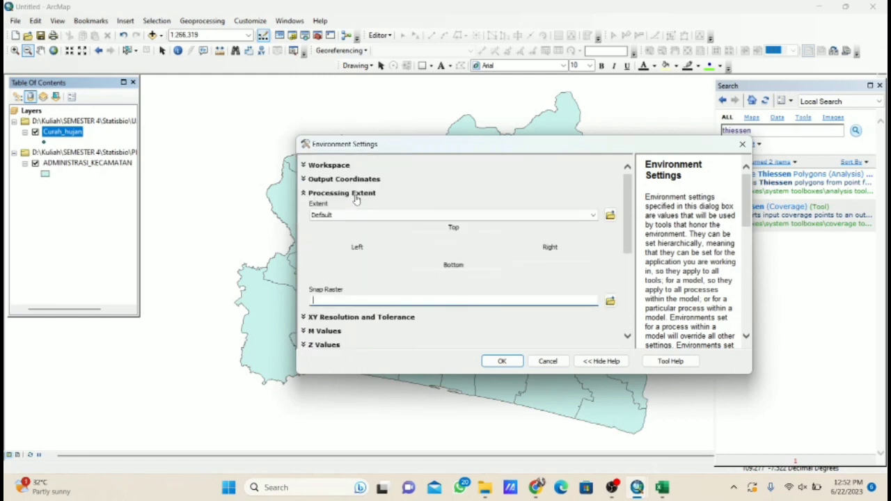
pyautogui.click(591, 215)
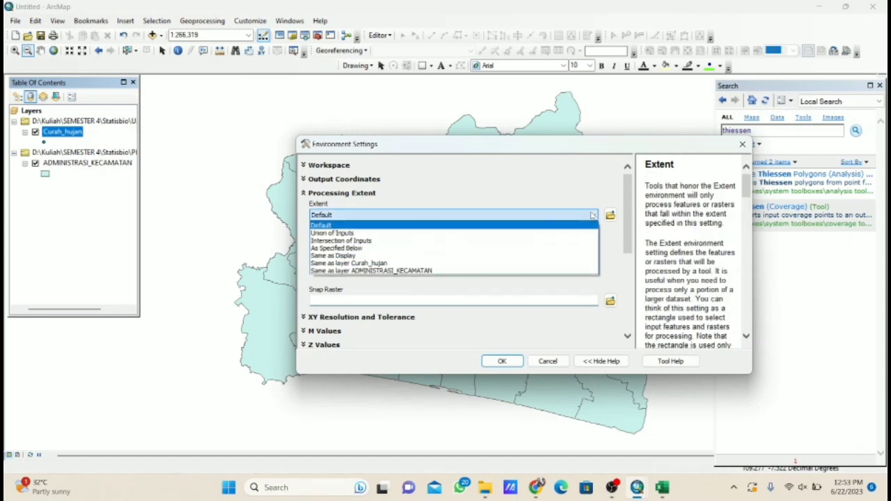
pyautogui.click(396, 270)
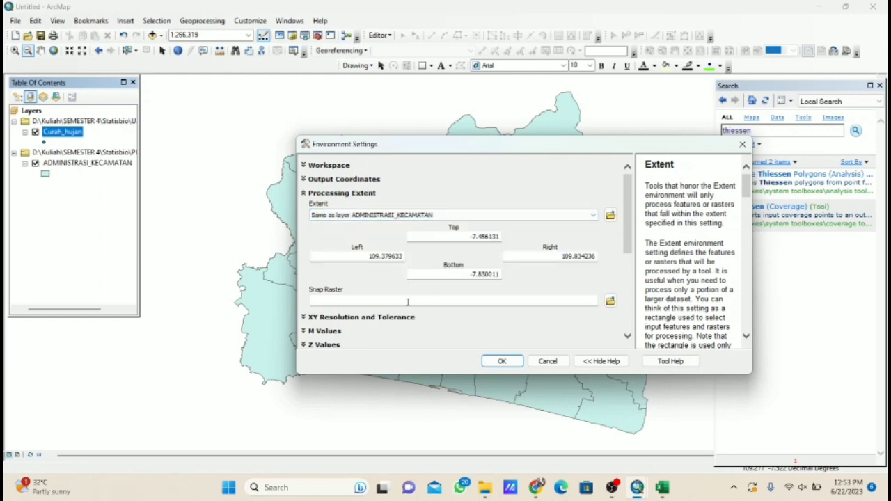
# Step: Set the raster analysis mask to ADMINISTRASI_KECAMATAN and accept the environment settings
pyautogui.scroll(-10, 404, 320)
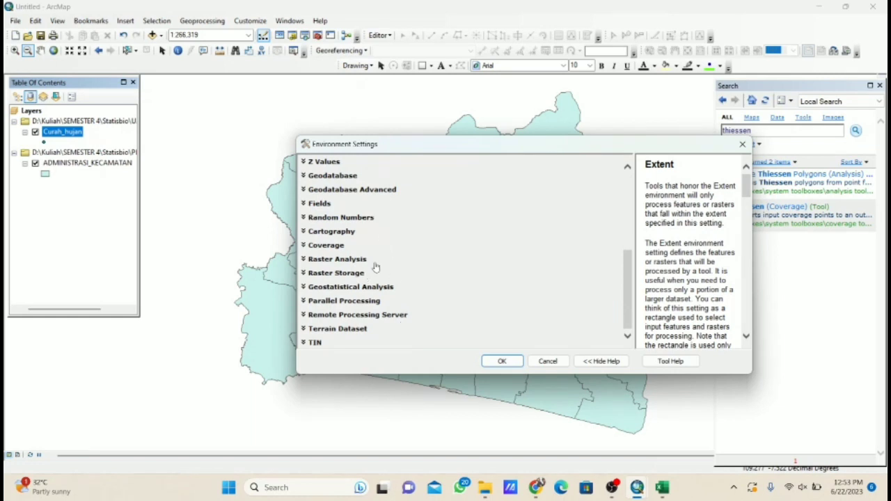
pyautogui.click(360, 260)
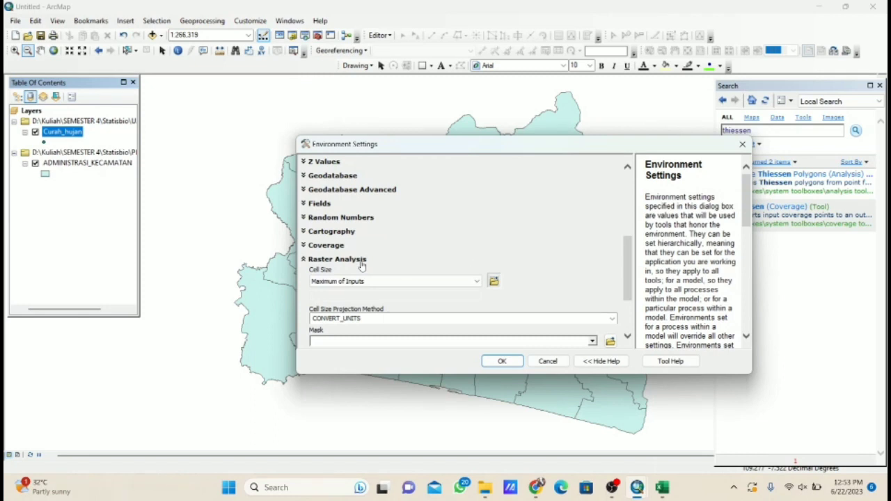
pyautogui.scroll(-2, 518, 327)
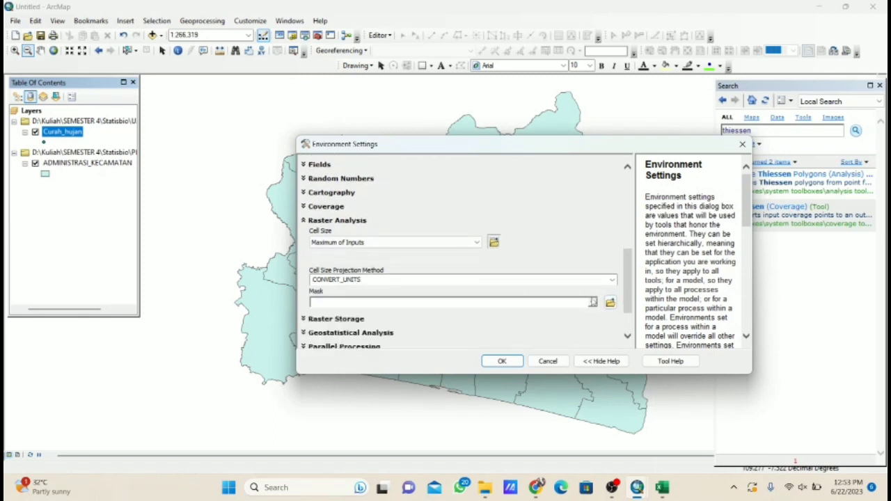
pyautogui.click(592, 303)
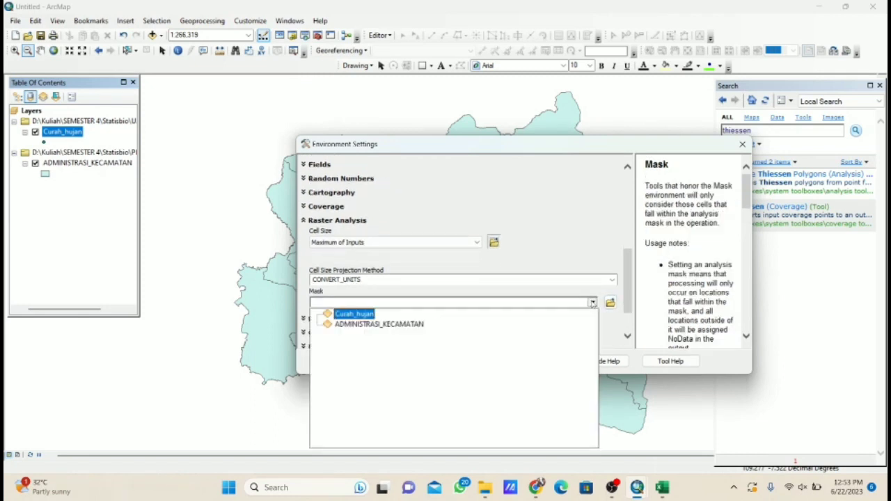
pyautogui.click(396, 324)
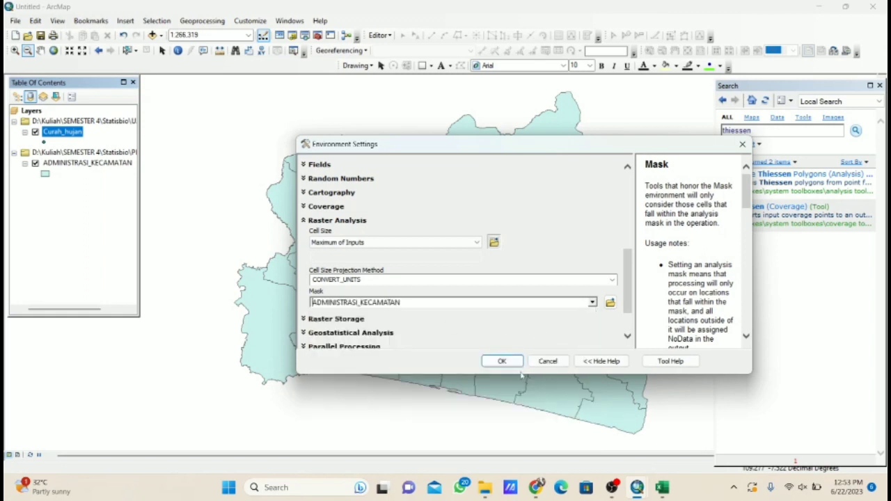
pyautogui.click(501, 361)
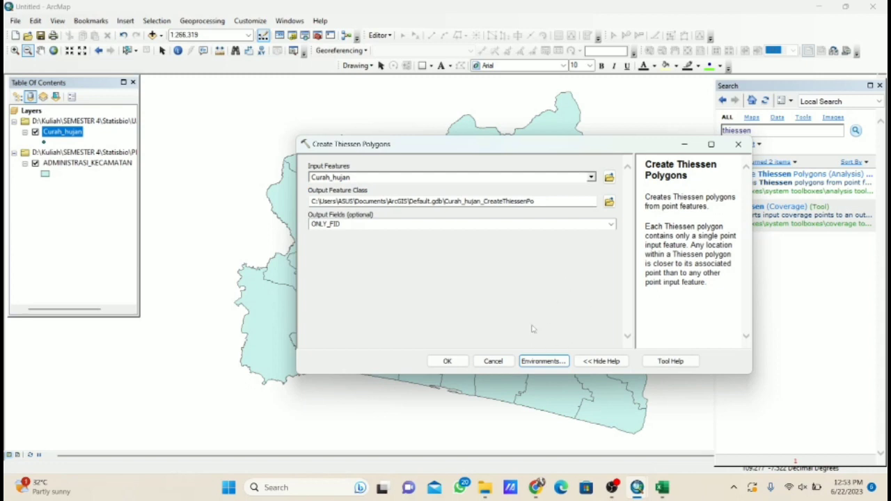
# Step: Save the Thiessen output as Thiessen in the Statisbio\UAS folder, run Create Thiessen Polygons and close the search pane
pyautogui.click(609, 202)
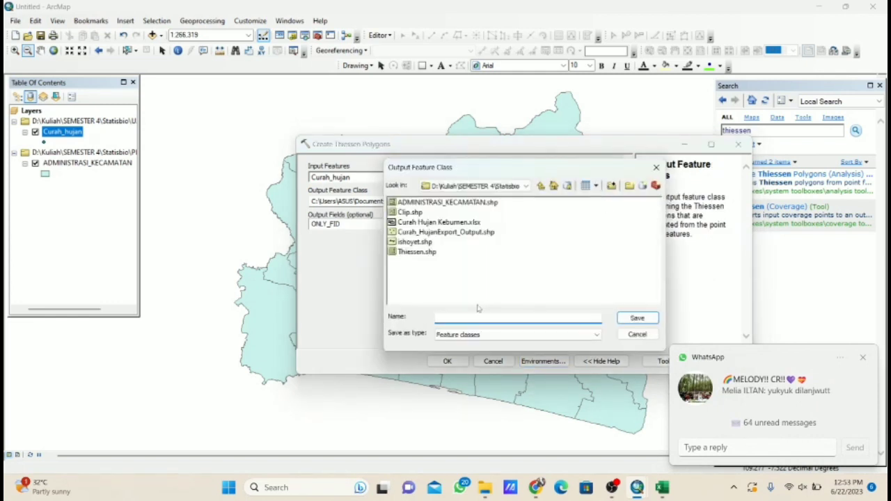
pyautogui.write('T')
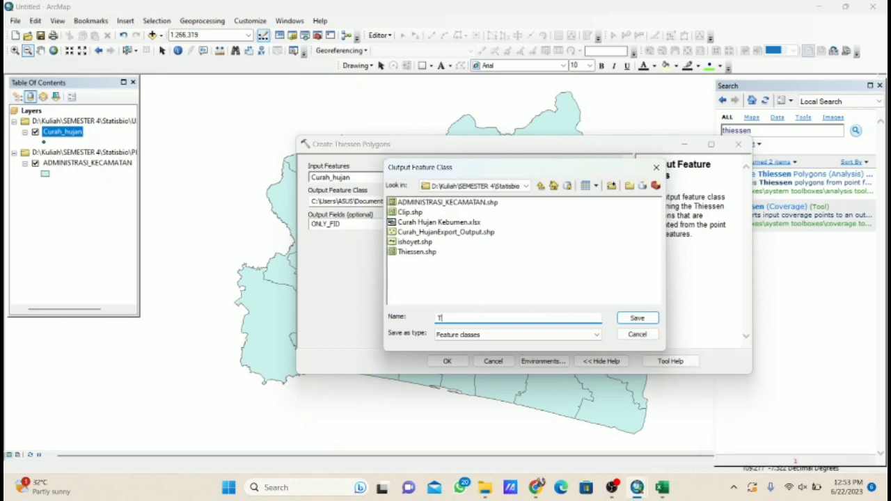
pyautogui.write('iess')
pyautogui.write('h')
pyautogui.press('End')
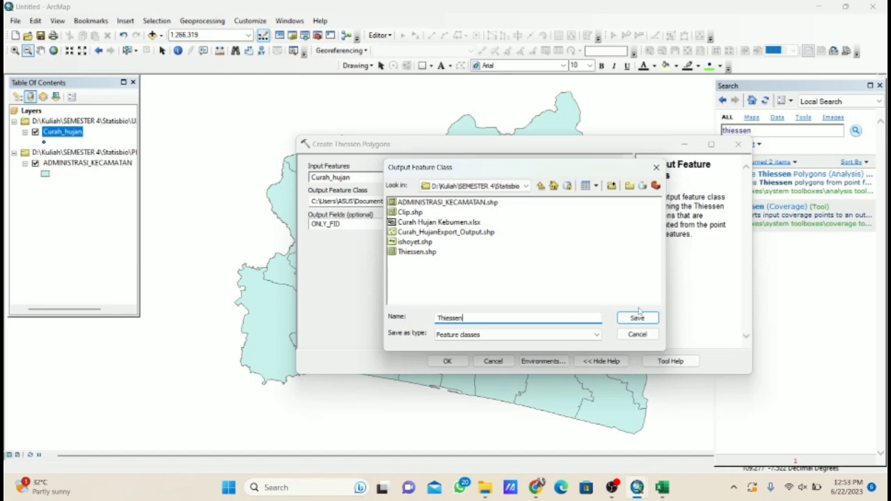
pyautogui.click(526, 186)
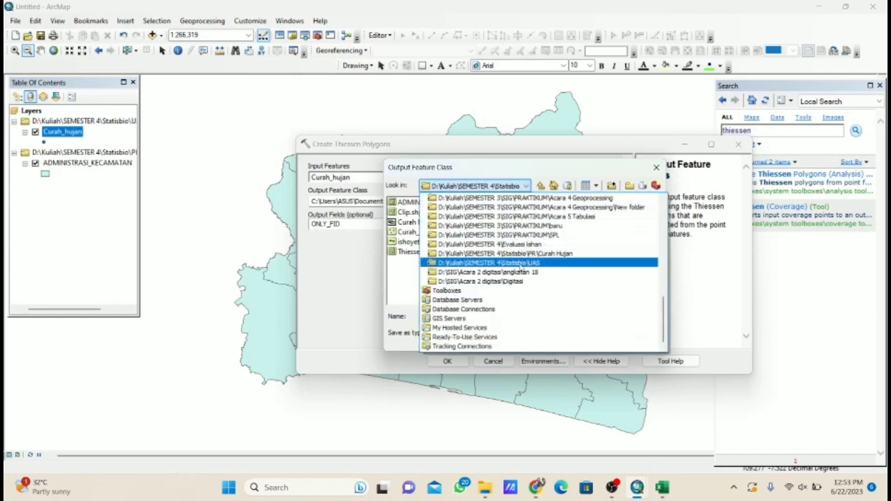
pyautogui.click(519, 268)
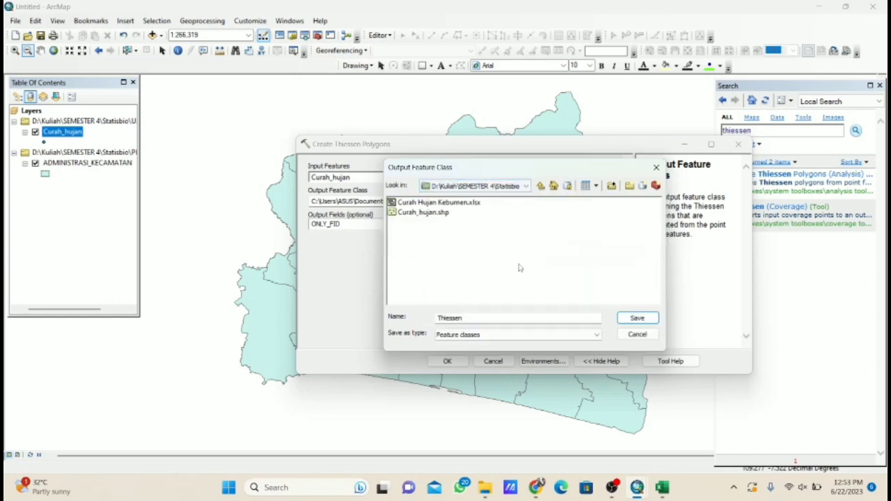
pyautogui.click(644, 318)
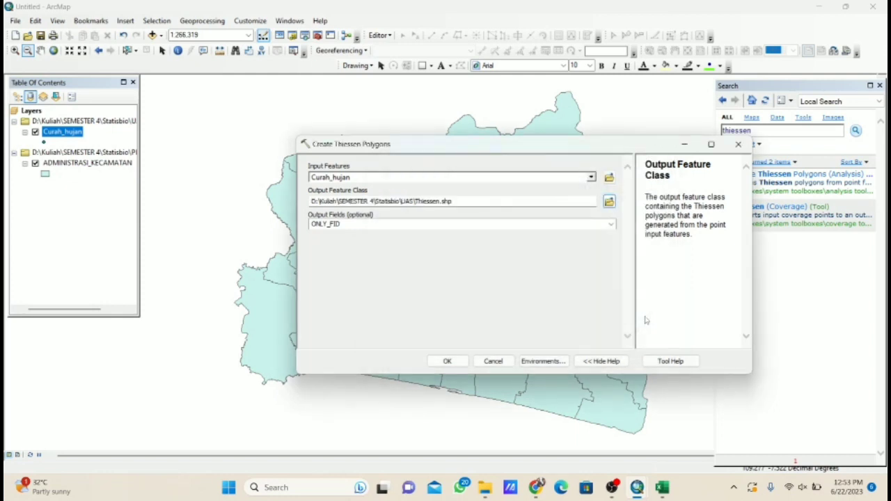
pyautogui.click(447, 361)
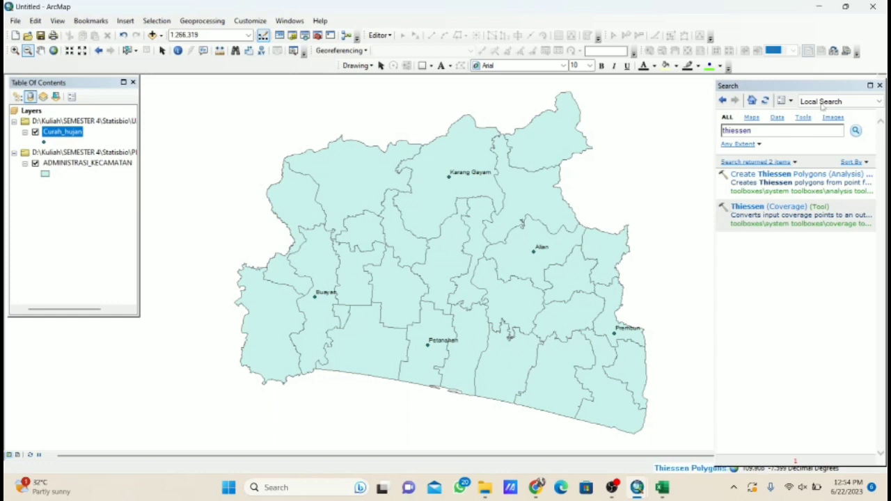
pyautogui.click(879, 85)
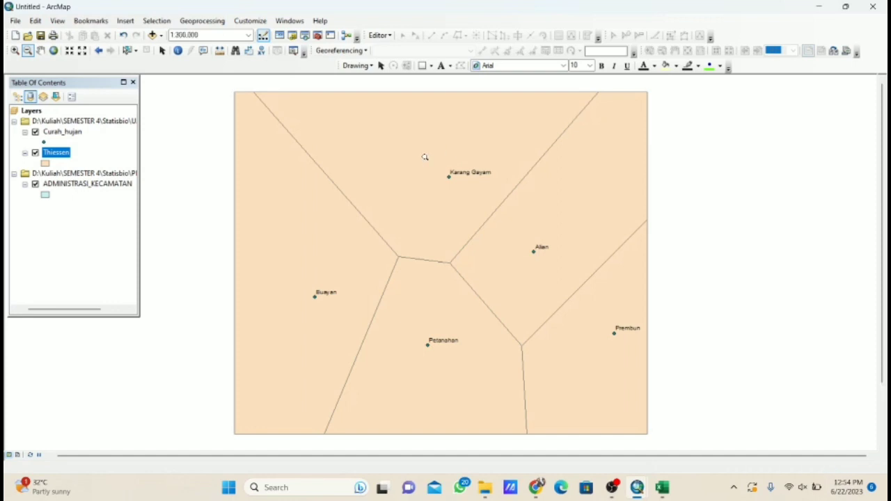
pyautogui.click(424, 157)
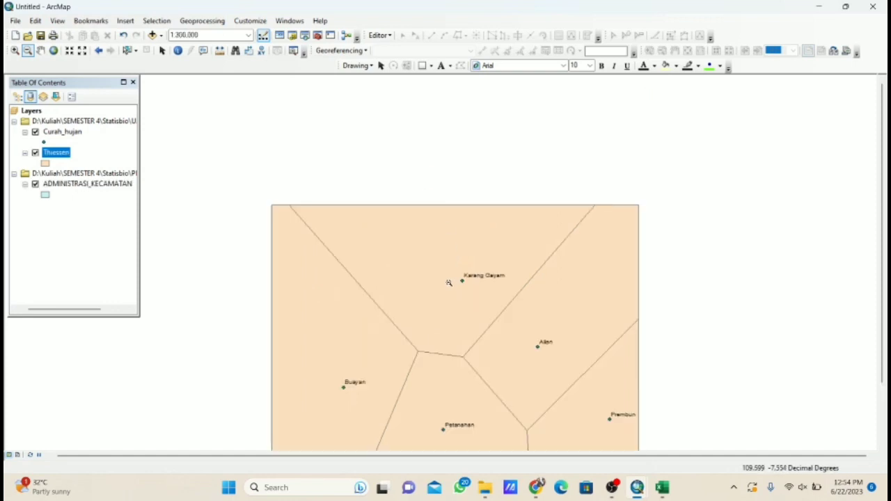
pyautogui.click(441, 231)
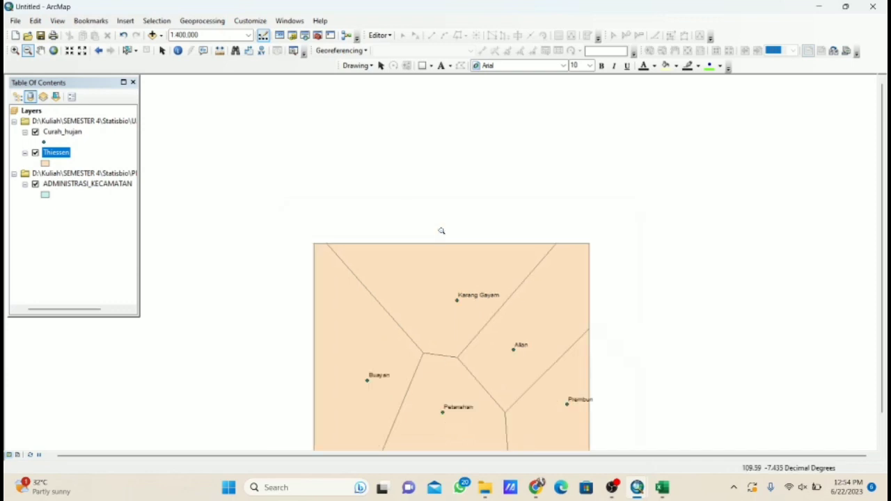
pyautogui.rightClick(50, 156)
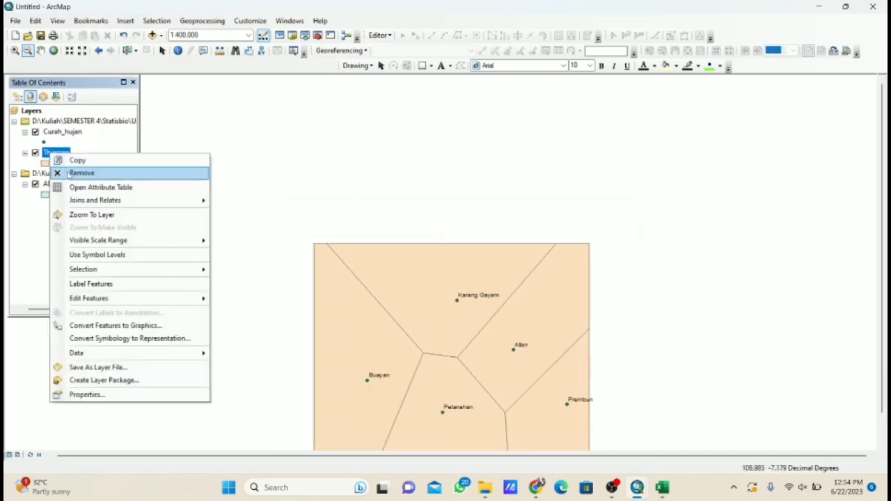
pyautogui.click(92, 215)
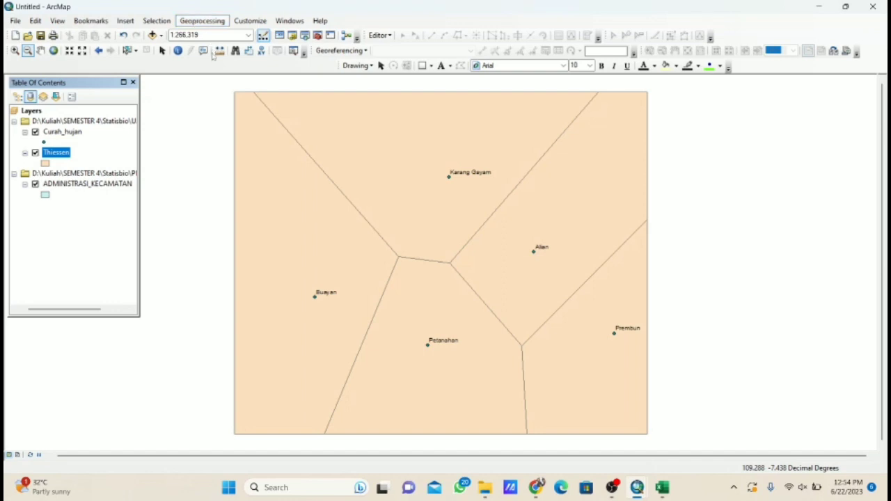
# Step: Start the Clip geoprocessing tool with Thiessen as the input features and ADMINISTRASI_KECAMATAN as the clip features
pyautogui.click(201, 21)
pyautogui.click(202, 21)
pyautogui.click(201, 22)
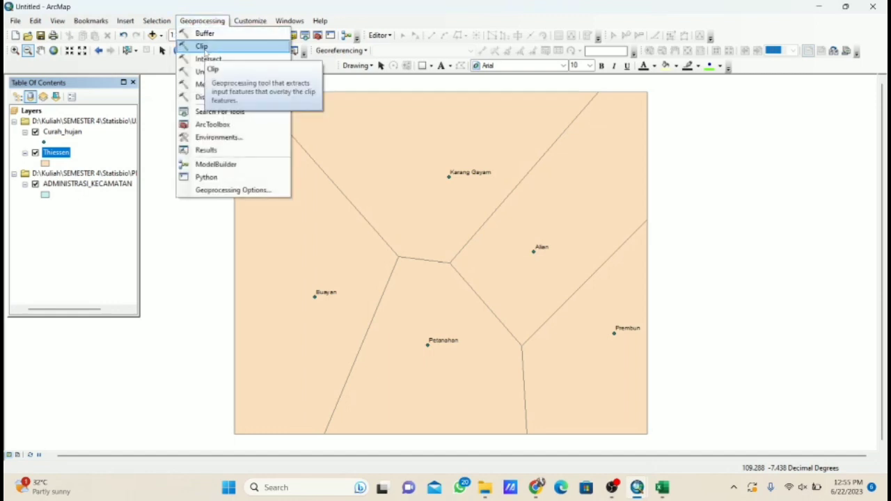
pyautogui.click(206, 47)
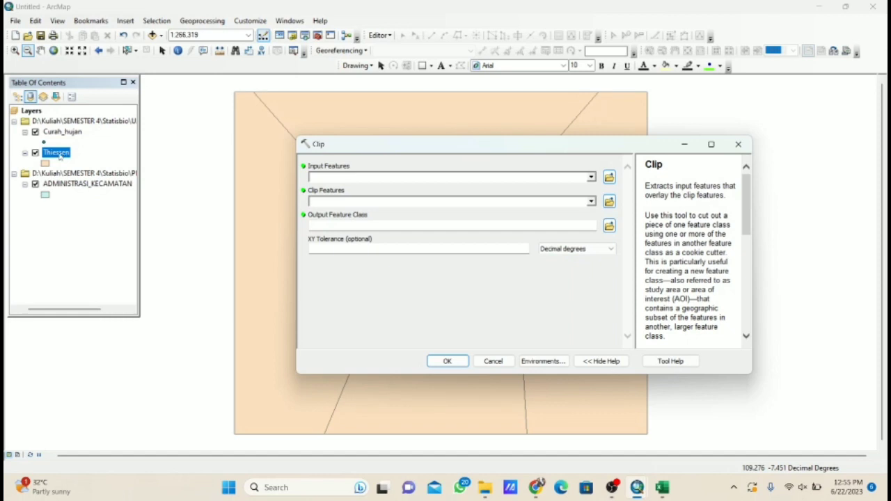
pyautogui.moveTo(59, 157); pyautogui.dragTo(341, 176)
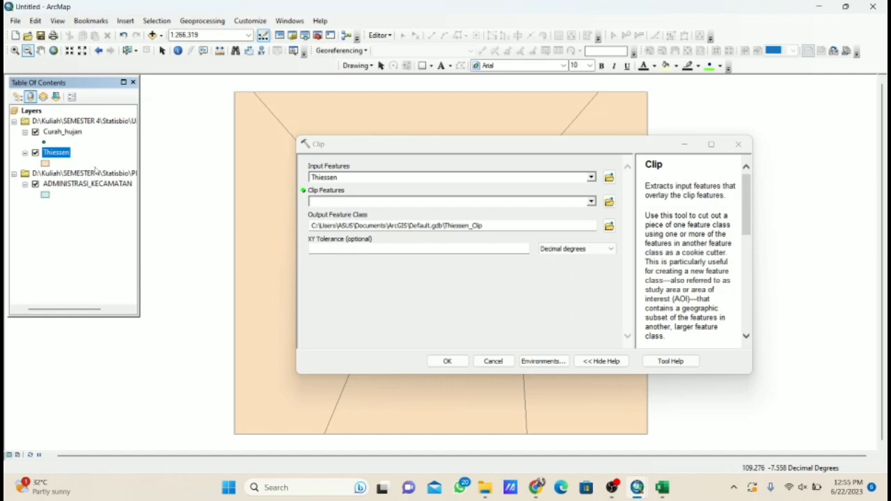
pyautogui.moveTo(73, 187); pyautogui.dragTo(398, 202)
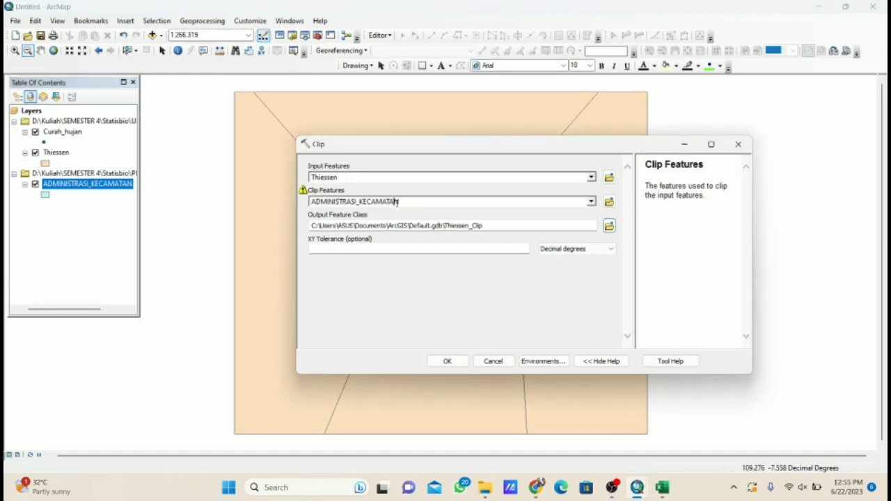
# Step: Set the Clip output feature class to "polygon thiessen" in the UAS folder
pyautogui.click(609, 227)
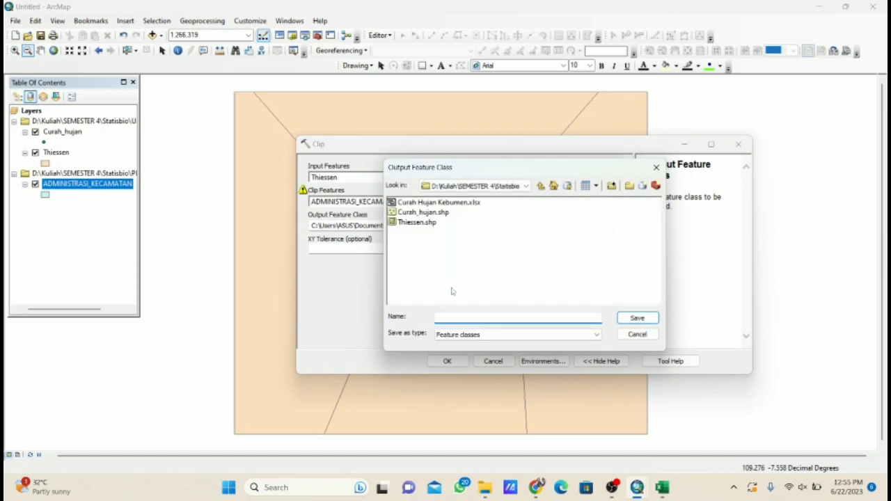
pyautogui.write('pl')
pyautogui.write('lygon thiessen')
pyautogui.click(639, 318)
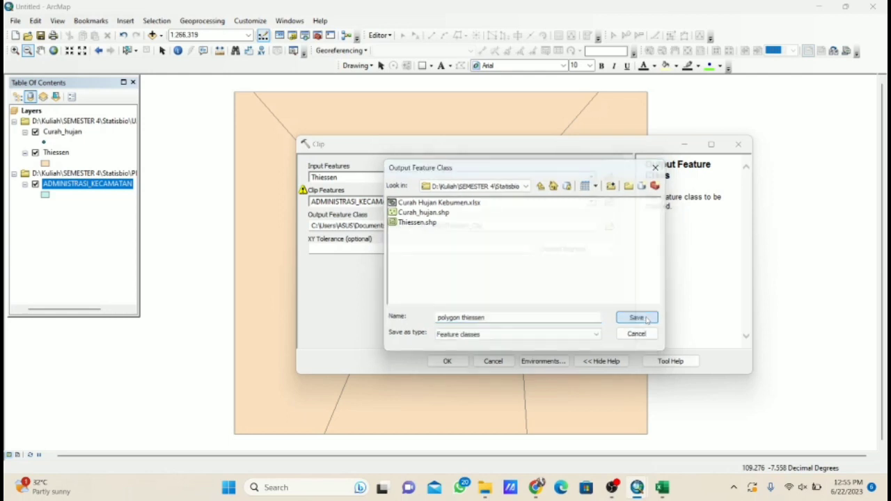
# Step: Set the processing extent in the Clip tool's environment settings to Same as layer ADMINISTRASI_KECAMATAN
pyautogui.click(555, 357)
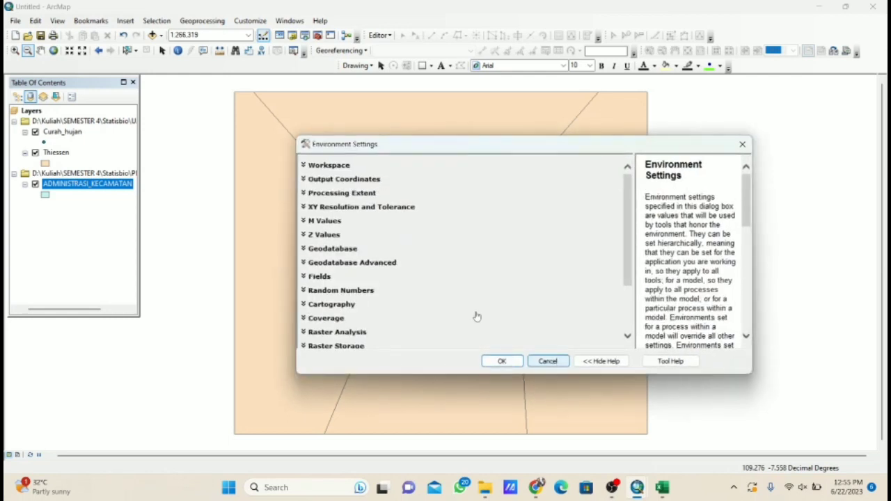
pyautogui.click(366, 195)
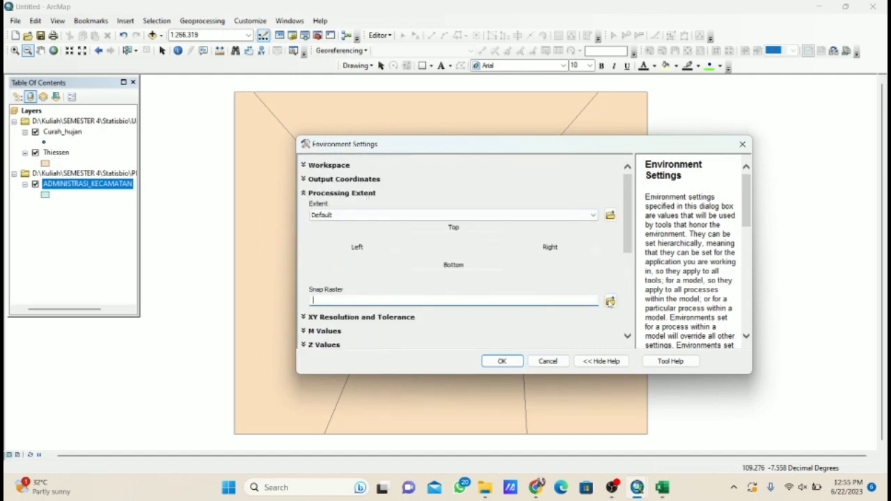
pyautogui.click(592, 215)
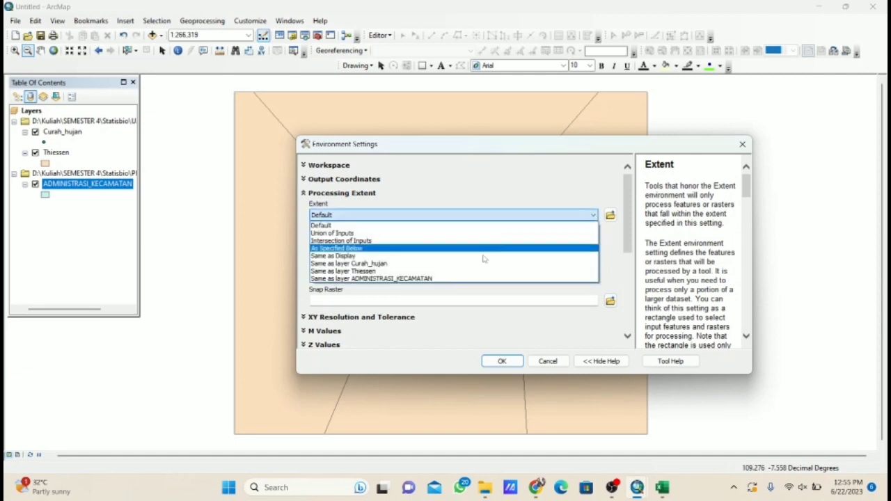
pyautogui.click(423, 279)
# Step: Set the Clip tool's raster analysis mask to ADMINISTRASI_KECAMATAN and accept the environment settings
pyautogui.scroll(-5, 423, 281)
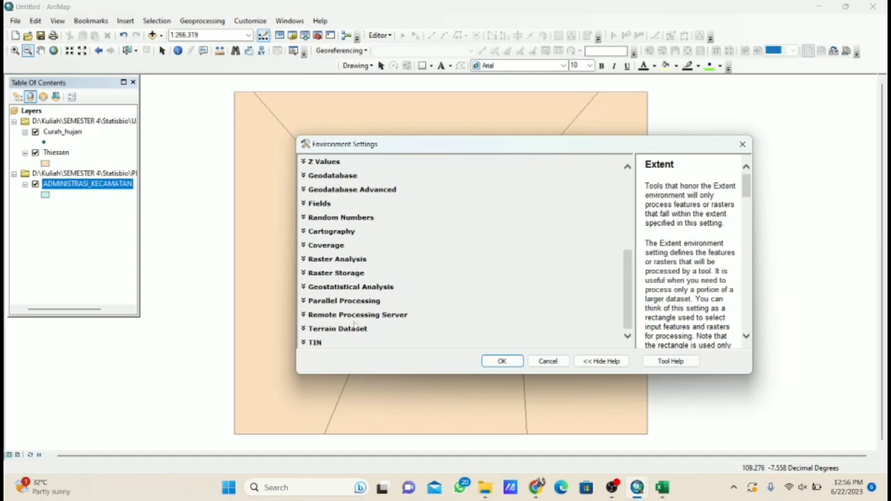
pyautogui.click(360, 260)
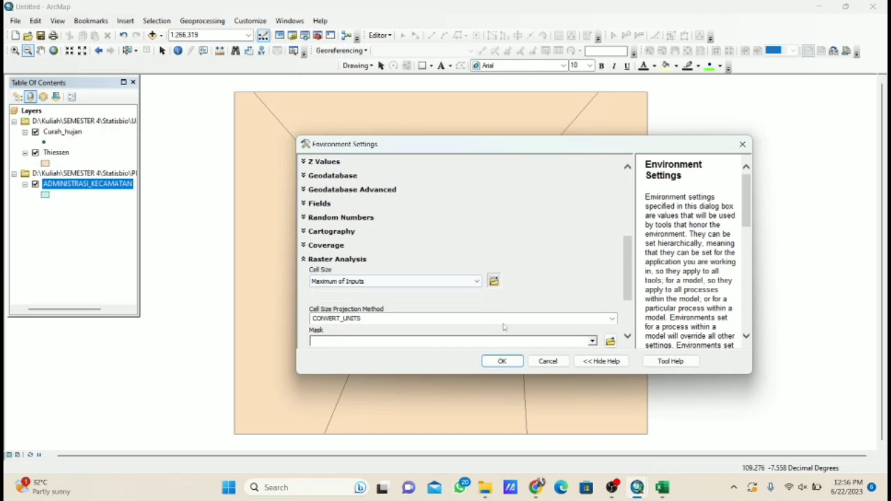
pyautogui.click(592, 341)
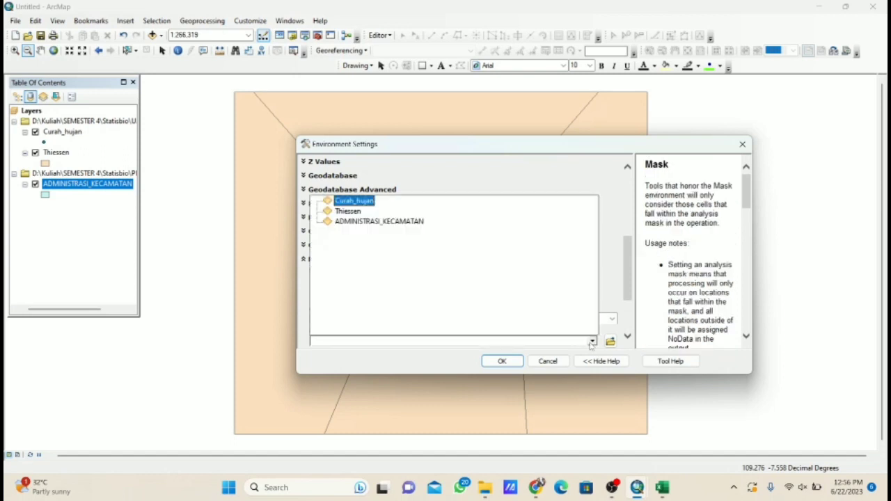
pyautogui.click(413, 221)
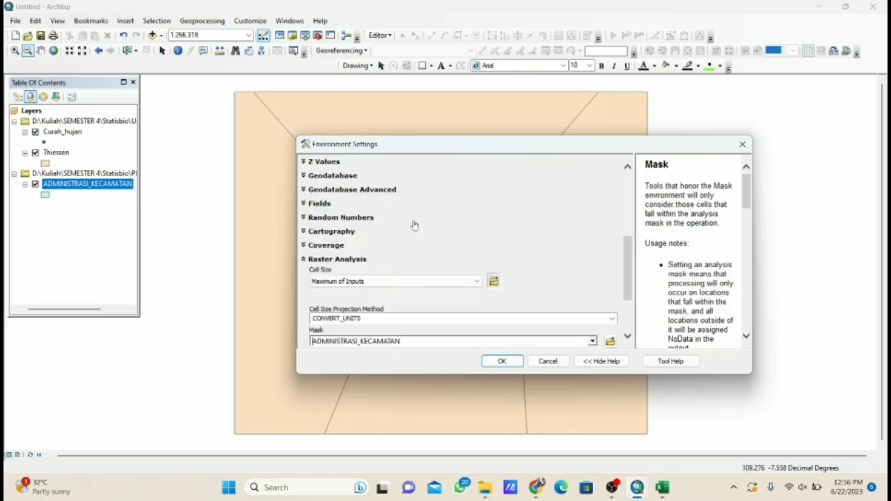
pyautogui.click(502, 361)
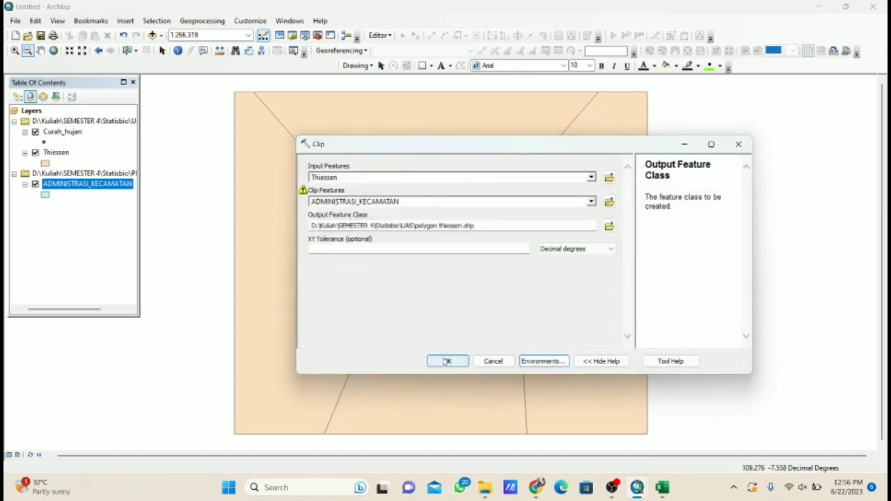
# Step: Run the Clip tool and hide the original Thiessen layer
pyautogui.click(447, 361)
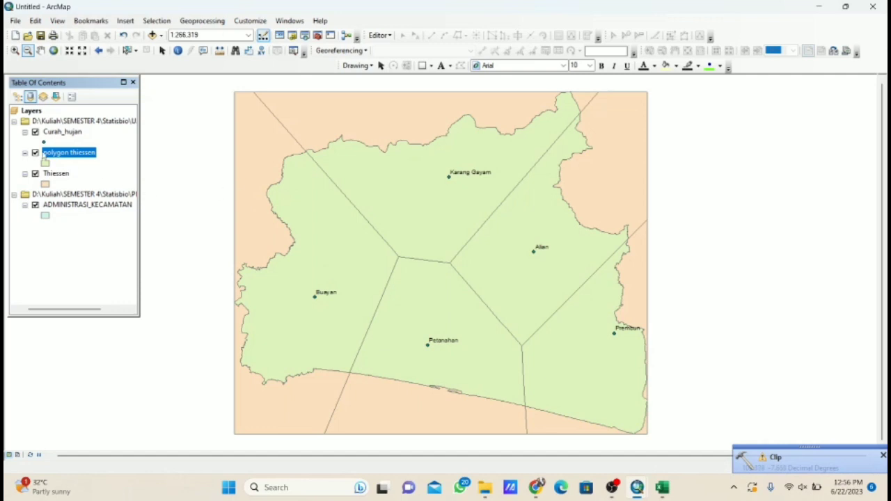
pyautogui.click(35, 173)
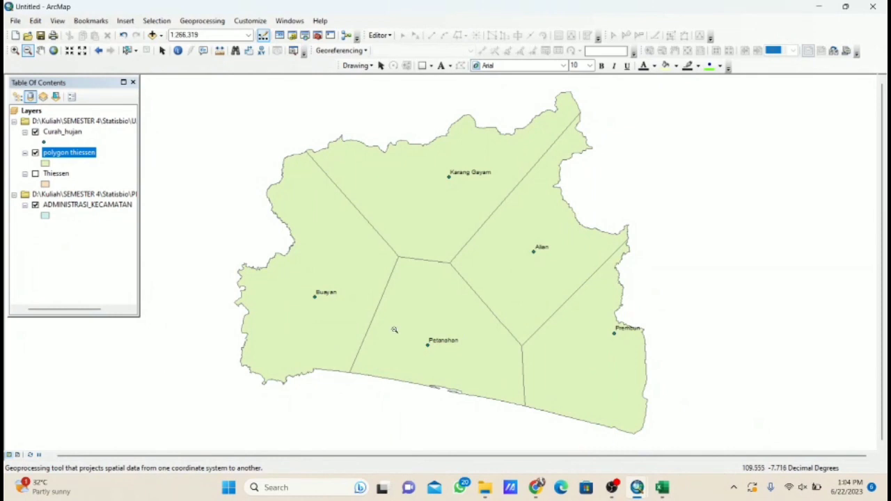
# Step: Open the attribute table of the polygon thiessen layer and move the layer list clear of its columns
pyautogui.rightClick(69, 156)
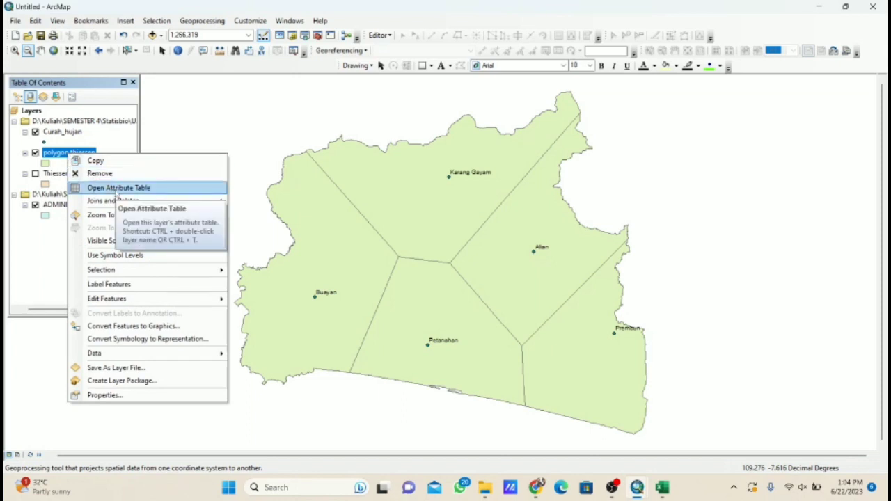
pyautogui.click(116, 190)
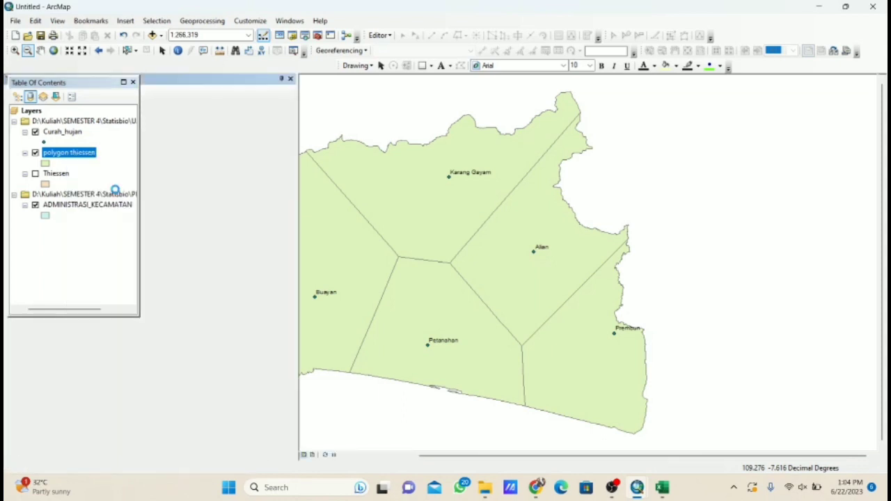
pyautogui.moveTo(108, 83); pyautogui.dragTo(364, 117)
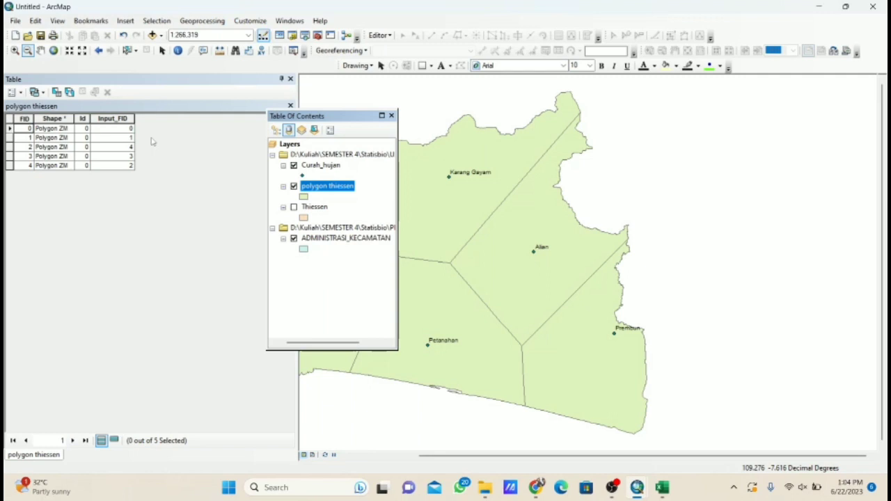
pyautogui.moveTo(337, 119); pyautogui.dragTo(238, 98)
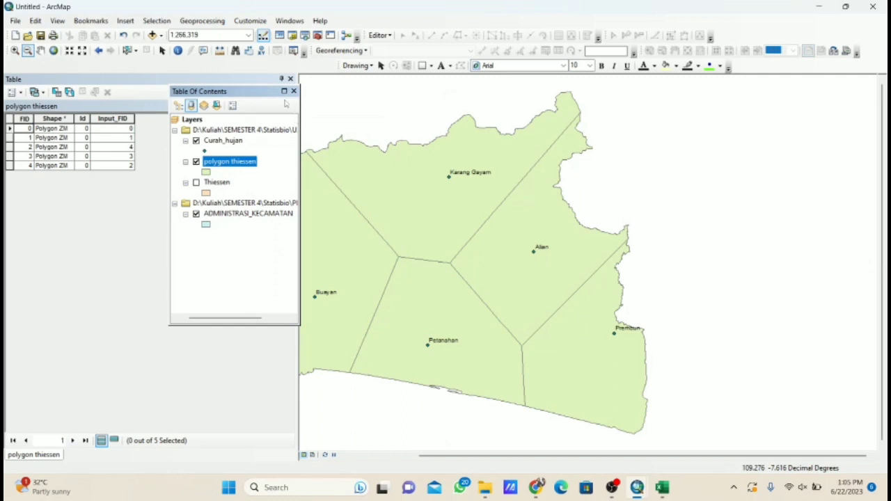
# Step: Close the attribute table and set the polygon thiessen layer as the input dataset of the Project tool
pyautogui.click(317, 36)
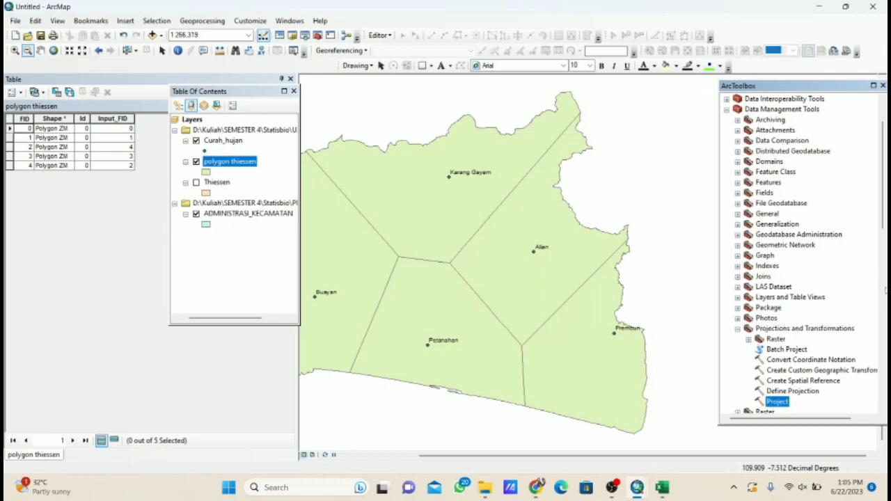
pyautogui.doubleClick(779, 402)
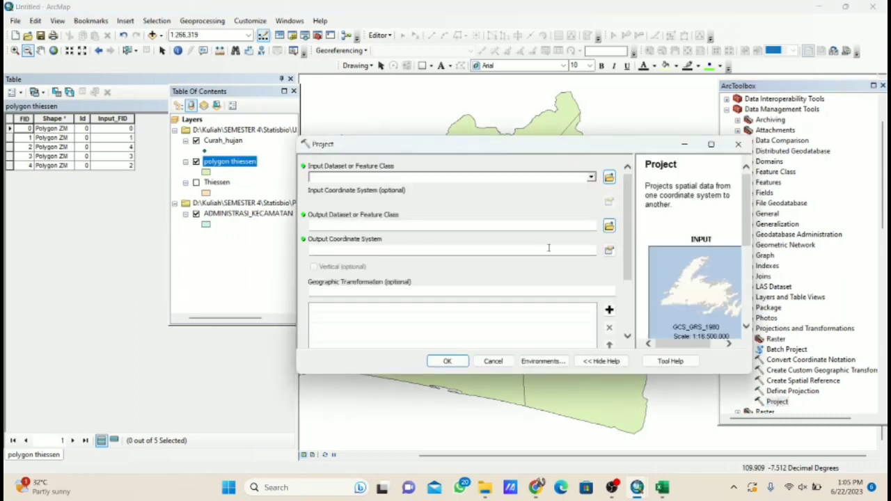
pyautogui.click(291, 79)
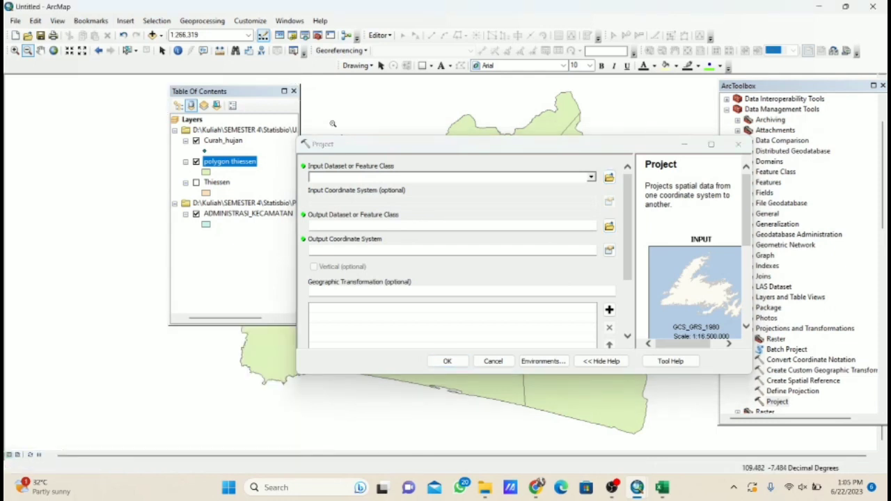
pyautogui.moveTo(258, 92); pyautogui.dragTo(107, 87)
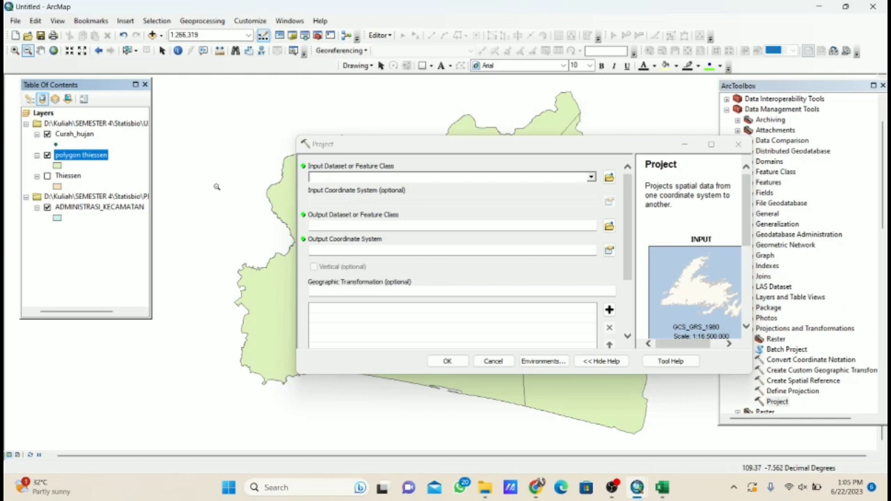
pyautogui.moveTo(89, 157); pyautogui.dragTo(340, 178)
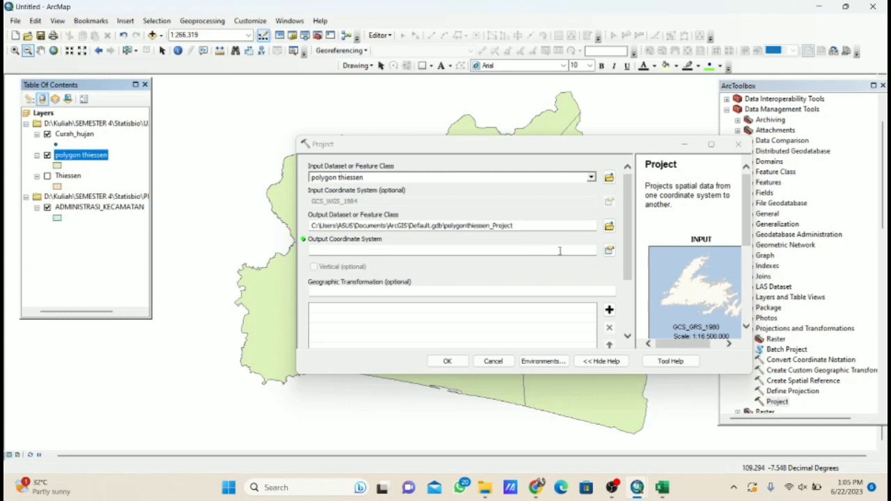
# Step: Set the Project tool's output coordinate system to WGS 1984 UTM Zone 49S from the favorites
pyautogui.click(611, 252)
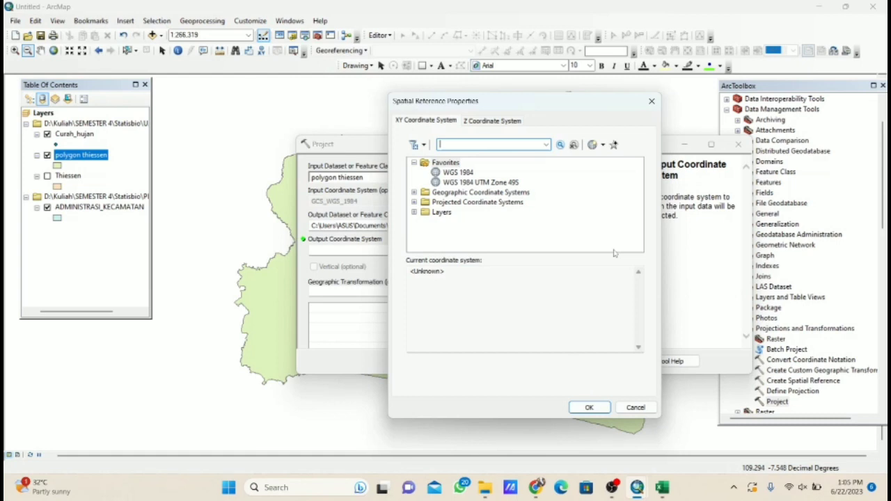
pyautogui.doubleClick(490, 181)
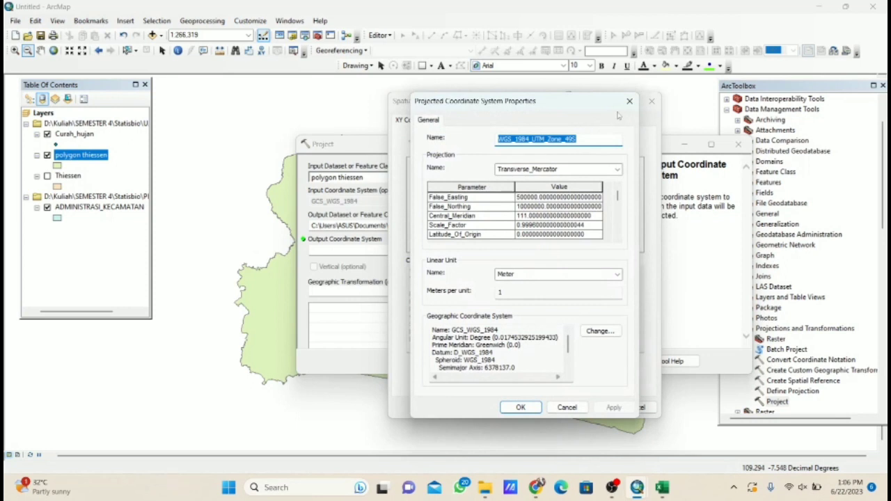
pyautogui.click(630, 103)
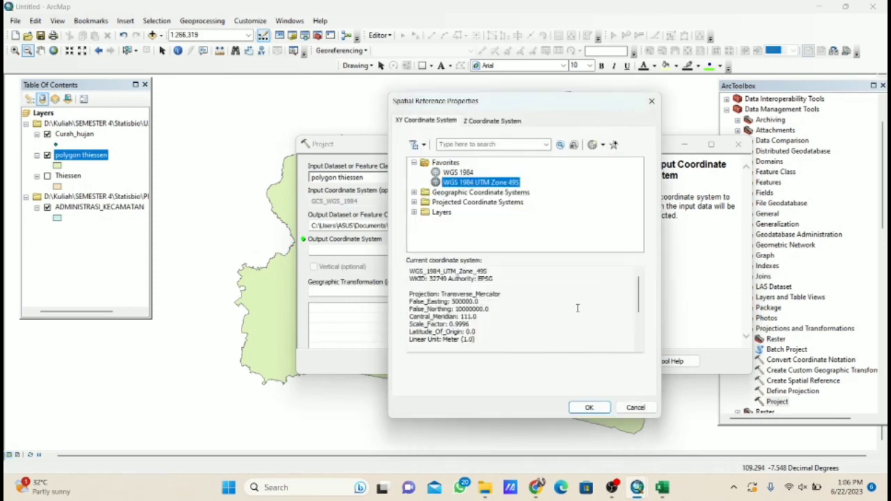
pyautogui.click(577, 406)
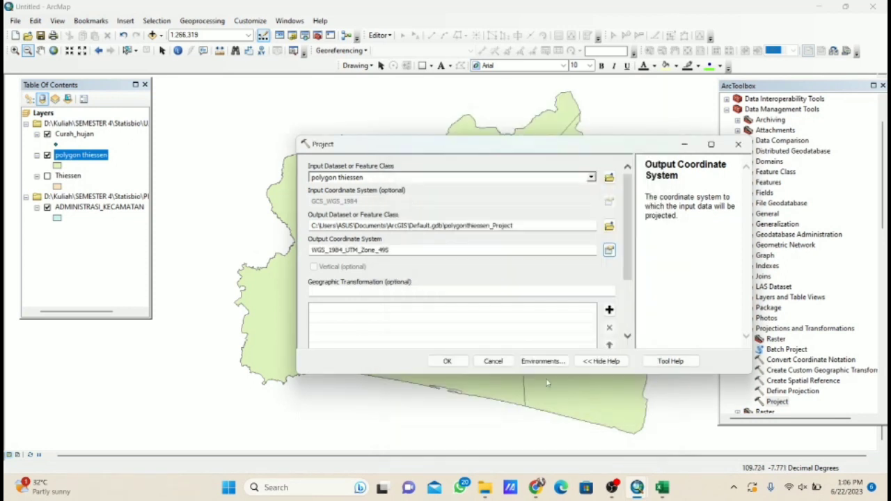
# Step: Set the processing extent in the Project tool's environment settings to Same as layer ADMINISTRASI_KECAMATAN
pyautogui.click(539, 362)
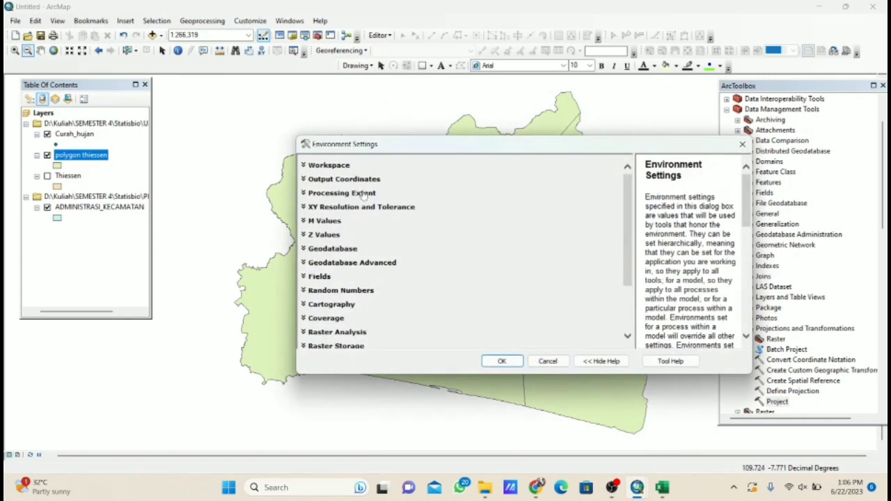
pyautogui.click(359, 193)
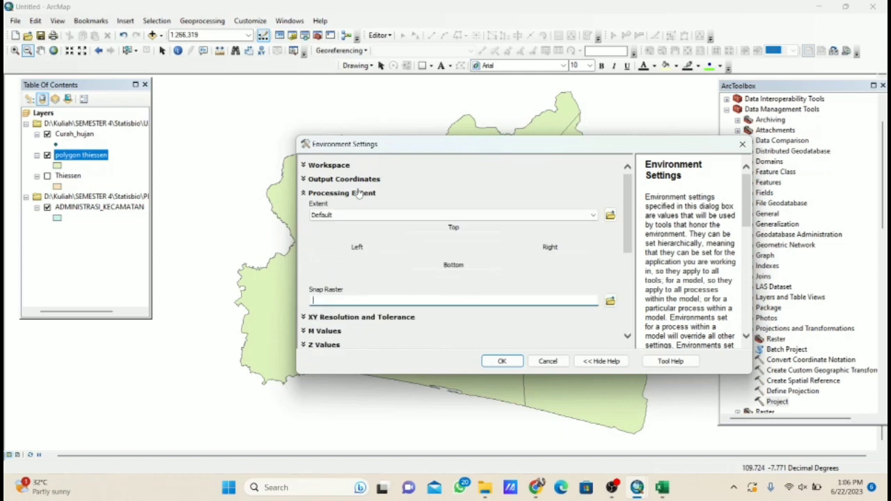
pyautogui.click(593, 217)
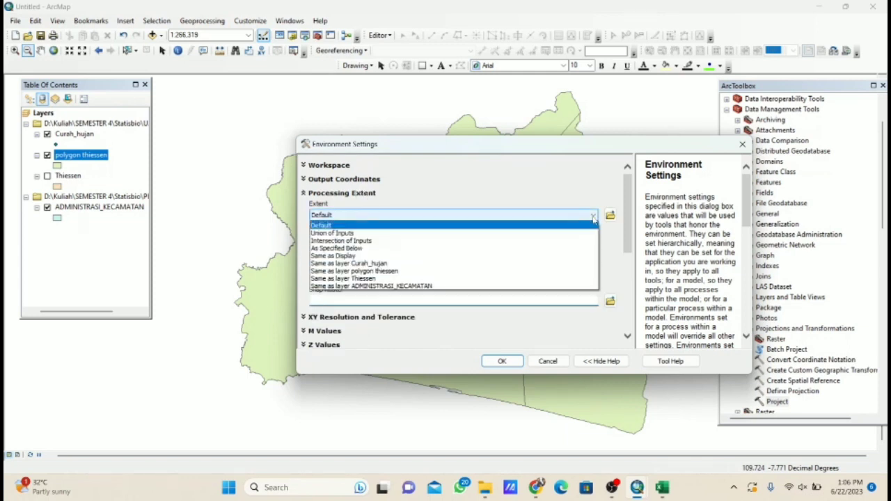
pyautogui.click(435, 286)
# Step: Set the Project tool's raster analysis mask to ADMINISTRASI_KECAMATAN and accept the environment settings
pyautogui.scroll(-1, 434, 292)
pyautogui.scroll(-2, 434, 292)
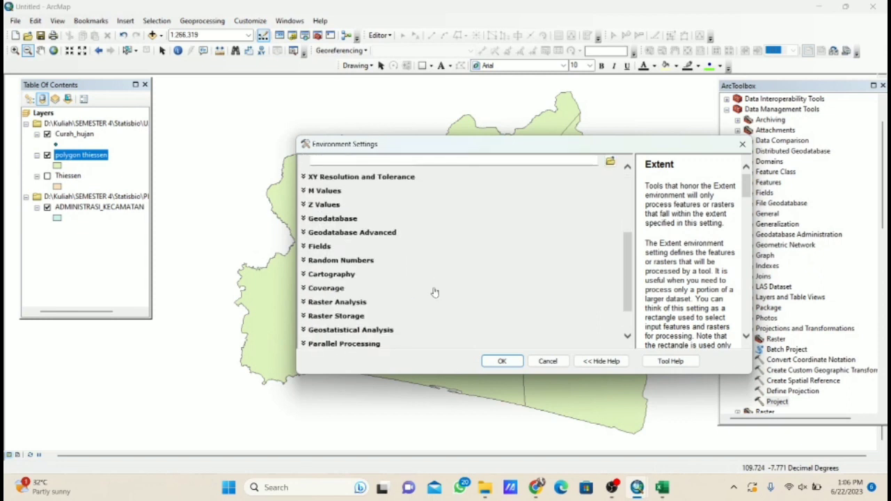
pyautogui.click(364, 303)
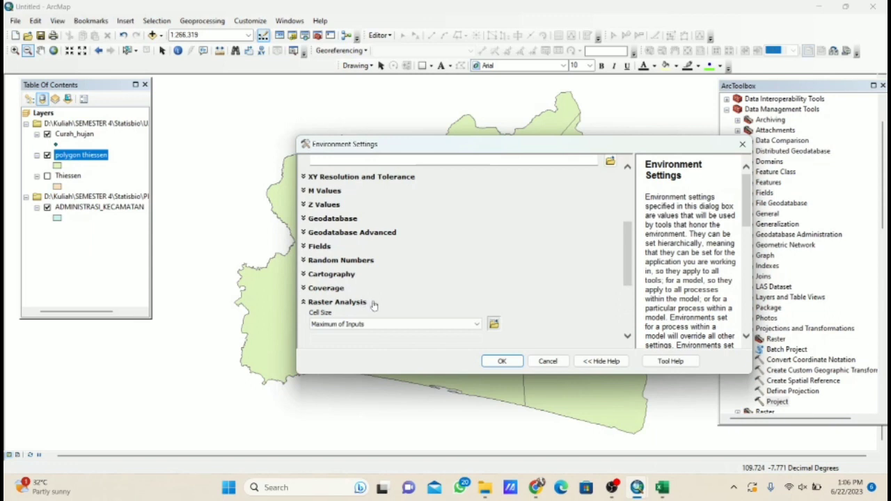
pyautogui.scroll(-2, 518, 303)
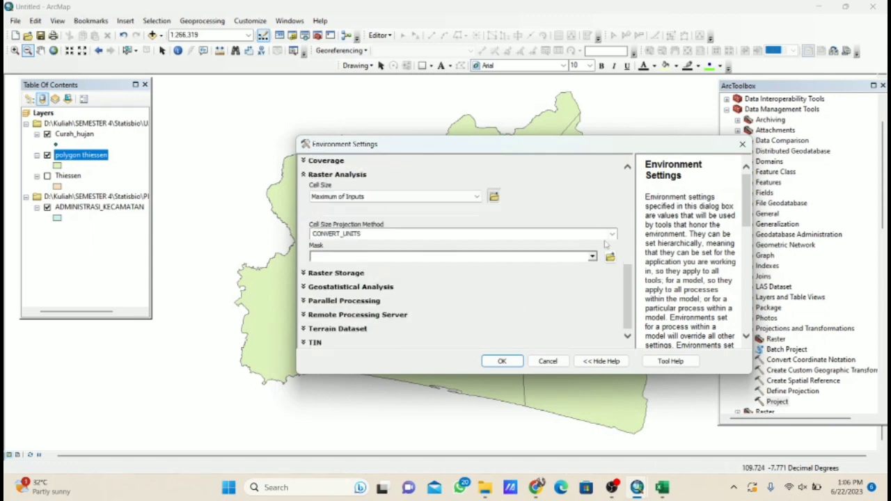
pyautogui.click(593, 258)
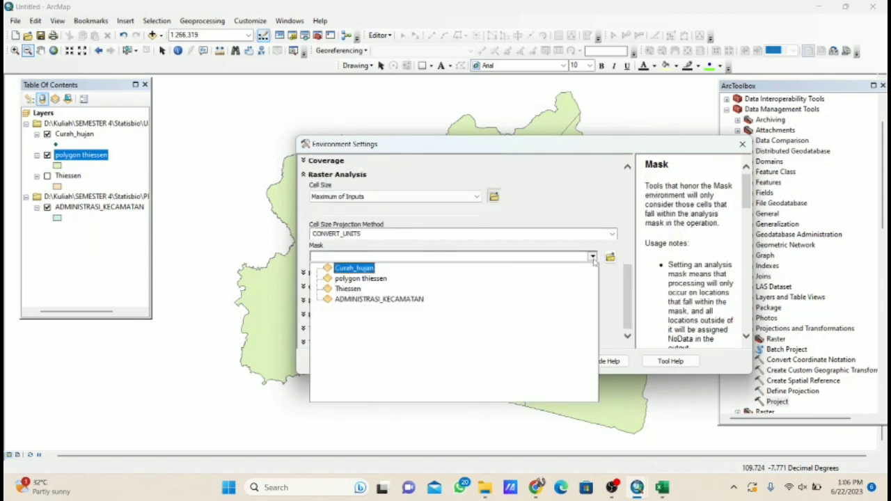
pyautogui.click(382, 300)
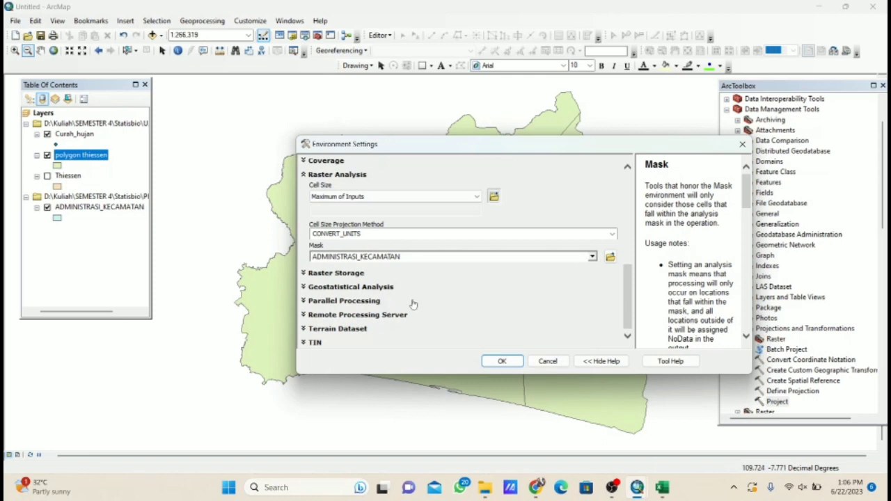
pyautogui.click(501, 363)
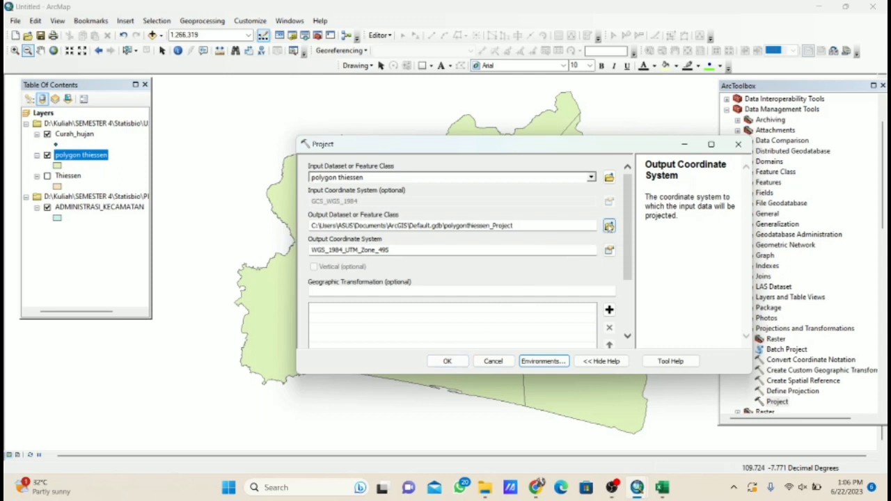
# Step: Name the projected output Thiessen49S in the UAS folder and run the Project tool
pyautogui.click(609, 226)
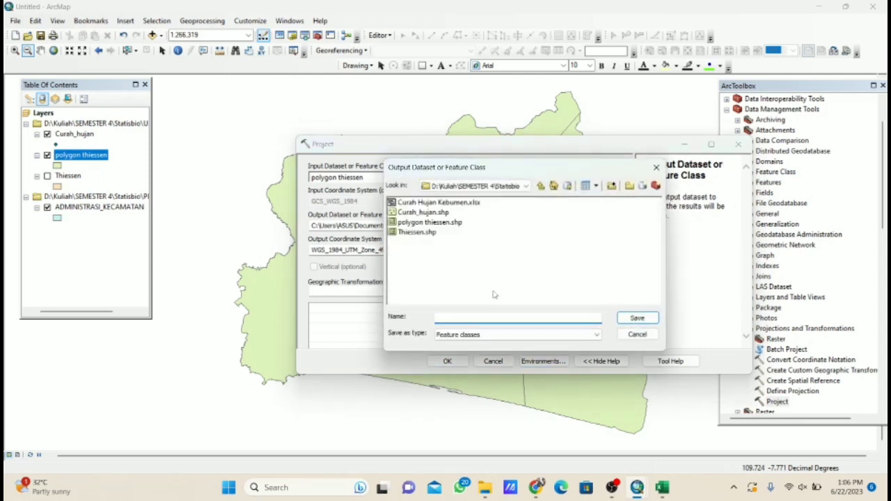
pyautogui.write('Thiden')
pyautogui.press('BackSpace')
pyautogui.press('BackSpace')
pyautogui.press('BackSpace')
pyautogui.write('s')
pyautogui.press('BackSpace')
pyautogui.write('essen495')
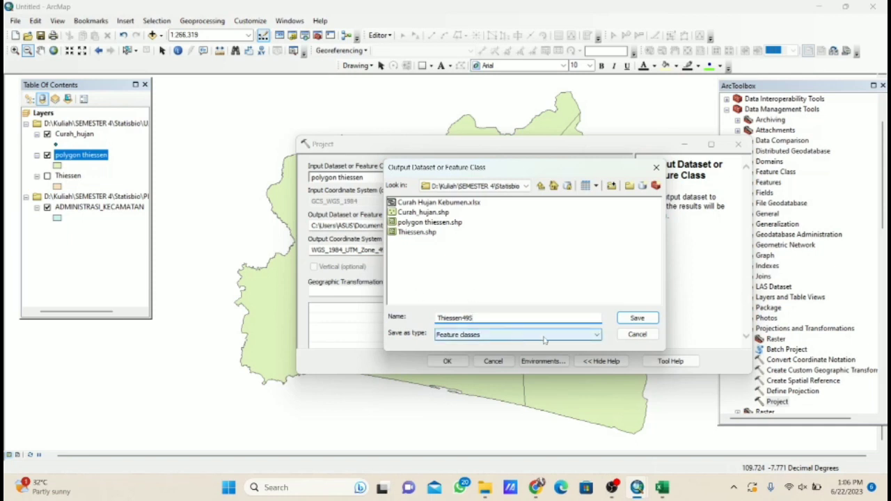
pyautogui.click(625, 324)
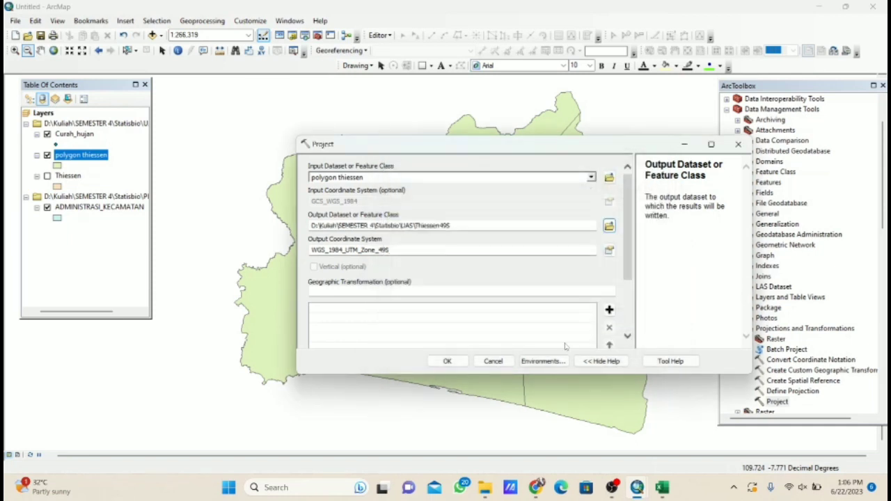
pyautogui.click(449, 361)
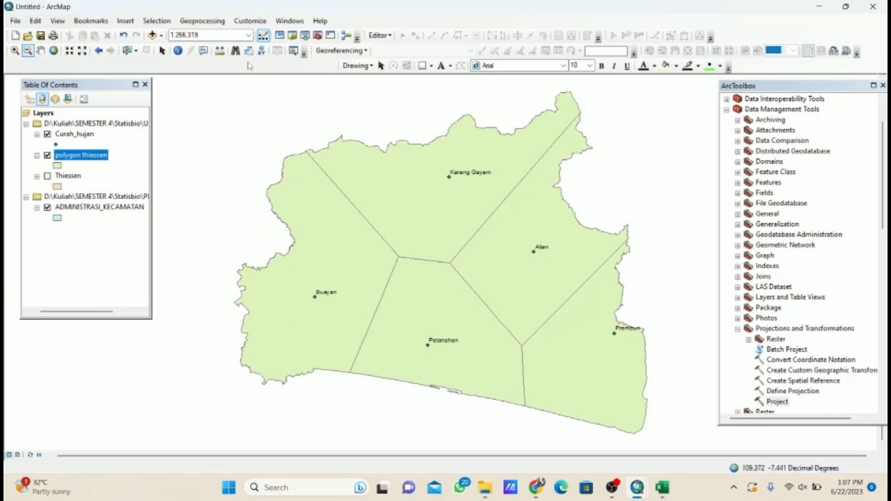
# Step: Add Thiessen49S.shp from the UAS folder to the map and remove the polygon thiessen layer
pyautogui.click(160, 35)
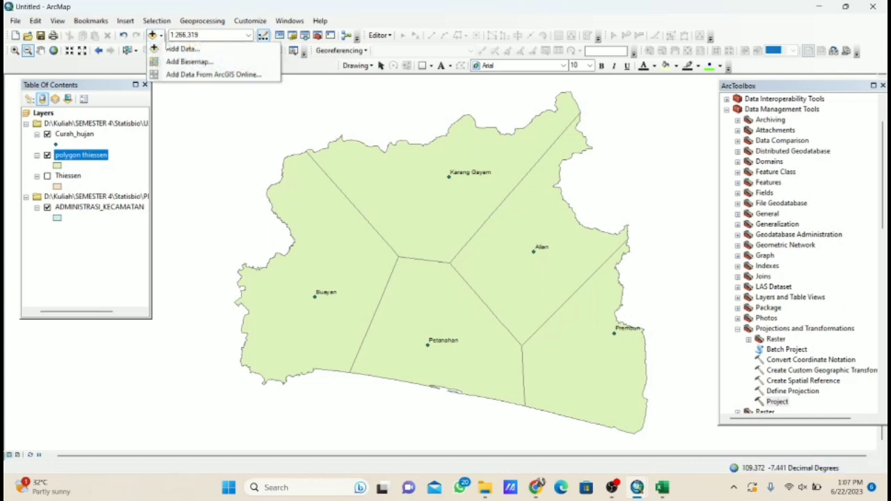
pyautogui.click(172, 53)
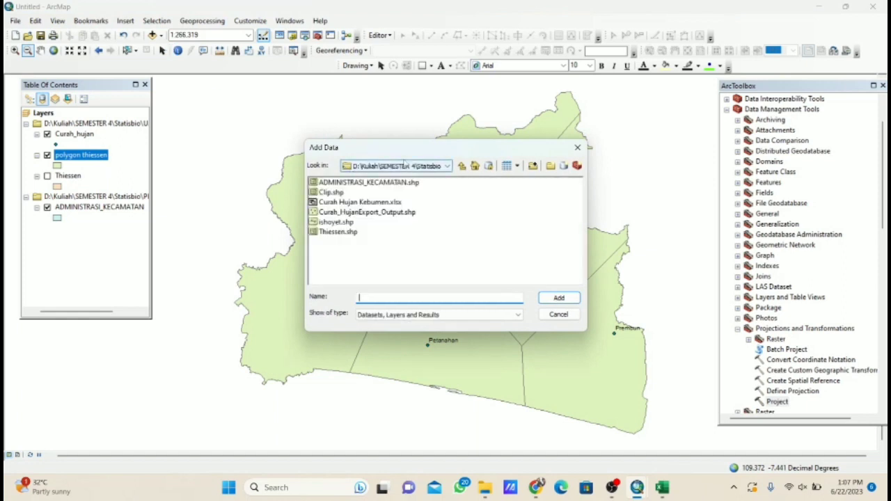
pyautogui.click(447, 166)
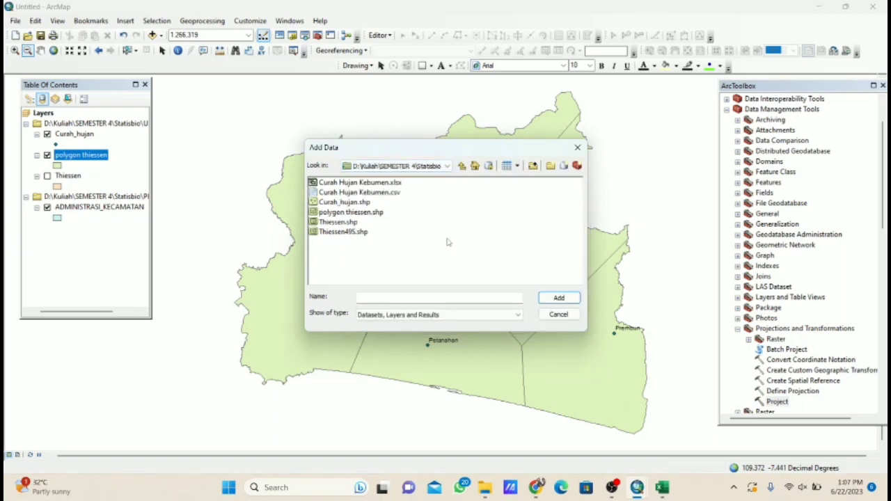
pyautogui.click(354, 232)
pyautogui.doubleClick(355, 232)
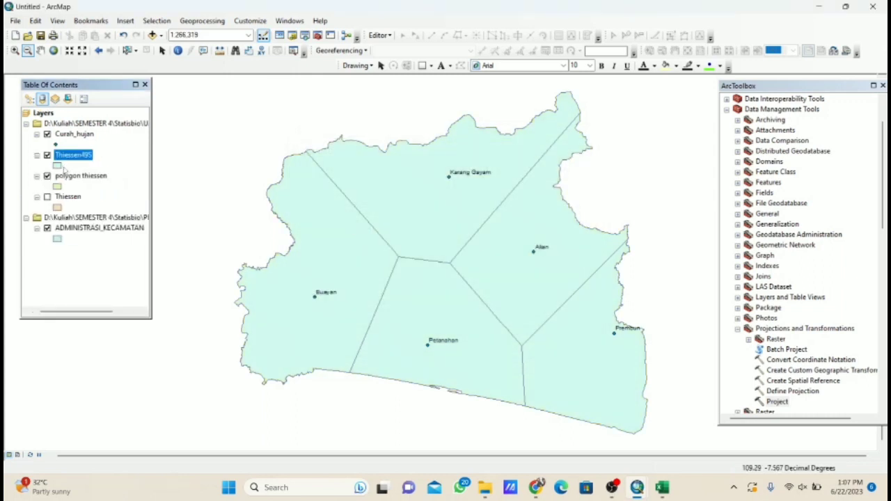
pyautogui.rightClick(71, 177)
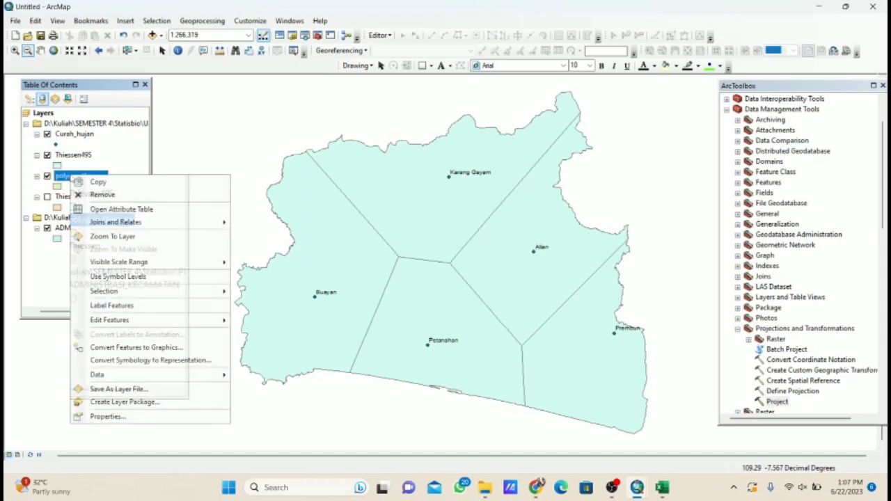
pyautogui.click(103, 195)
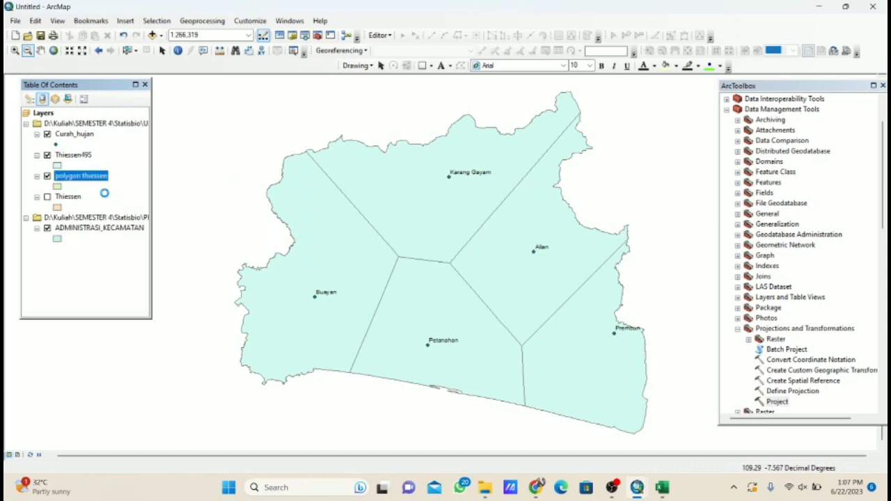
# Step: Open the attribute table of the Thiessen49S layer and move the layer list clear of it
pyautogui.rightClick(83, 157)
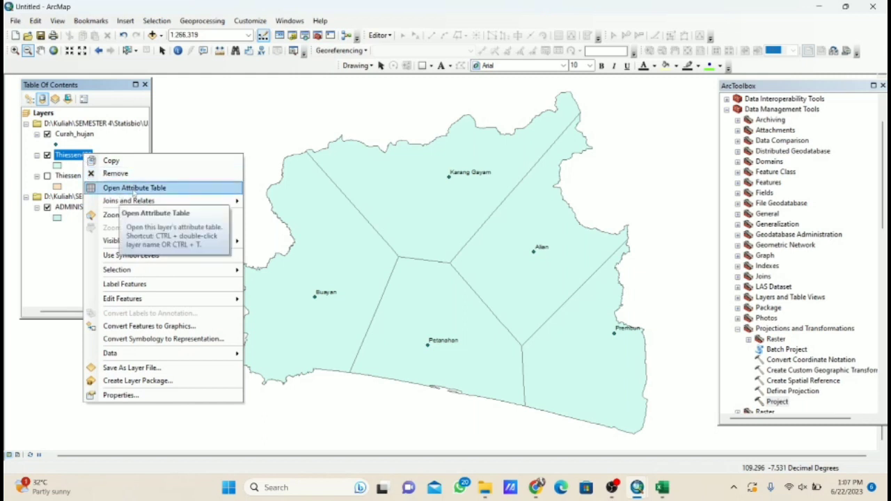
pyautogui.click(134, 188)
pyautogui.moveTo(106, 87); pyautogui.dragTo(422, 98)
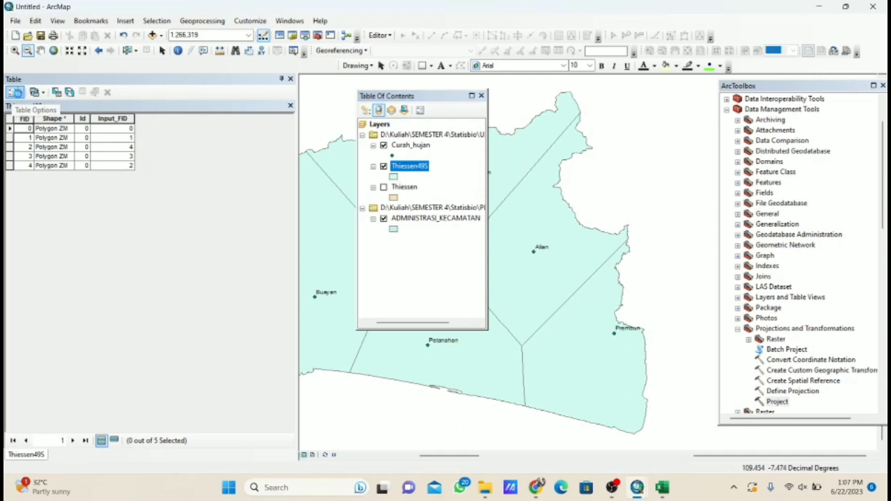
# Step: Add a field named Luas of type Double to the Thiessen49S attribute table
pyautogui.click(21, 92)
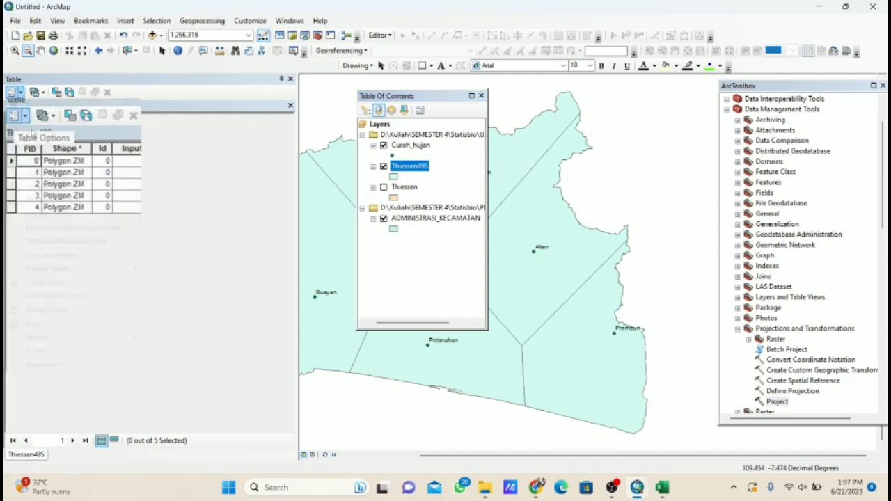
pyautogui.click(40, 173)
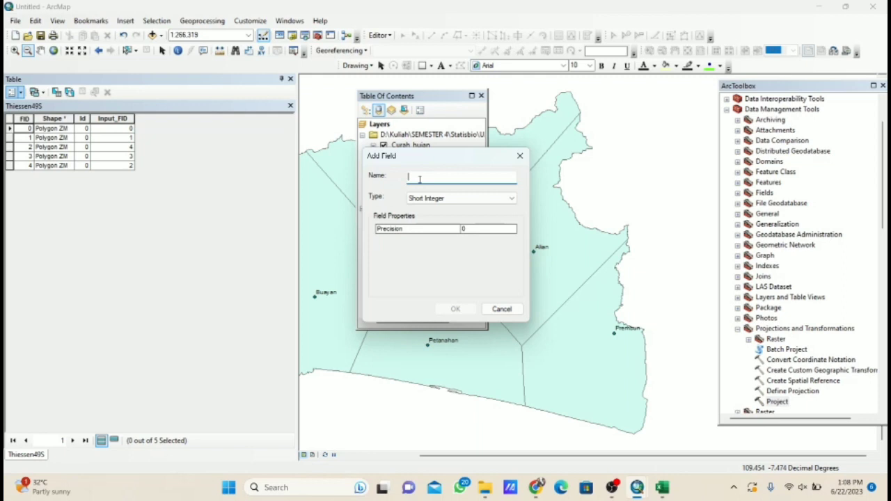
pyautogui.write('Luas')
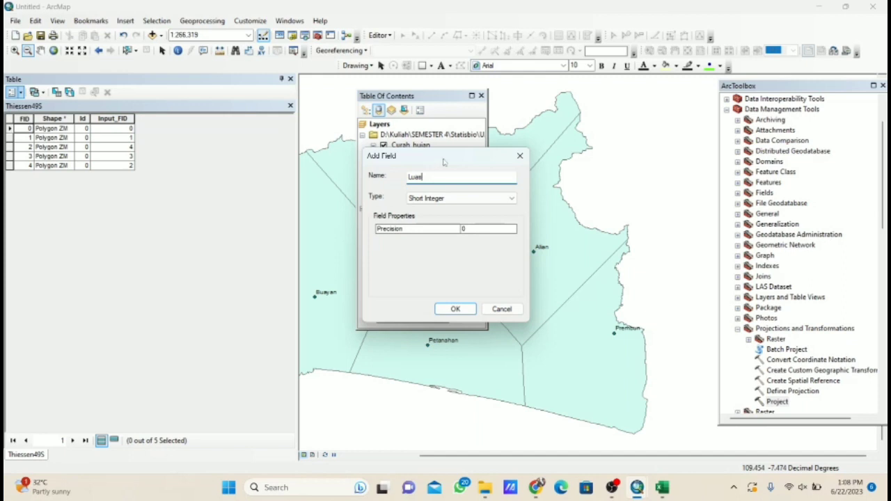
pyautogui.click(513, 198)
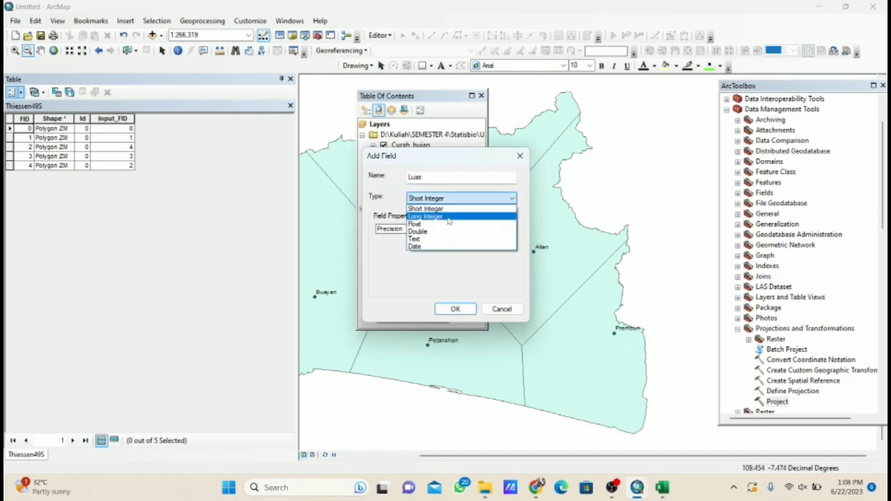
pyautogui.click(434, 235)
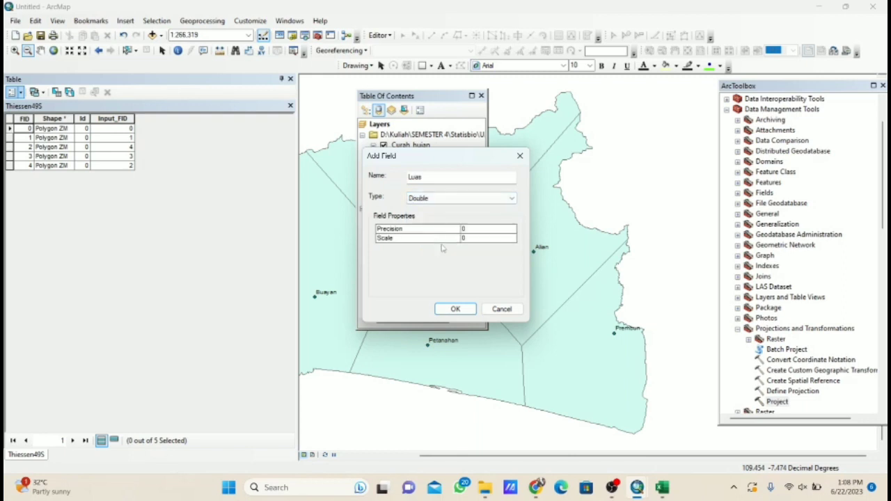
pyautogui.click(456, 308)
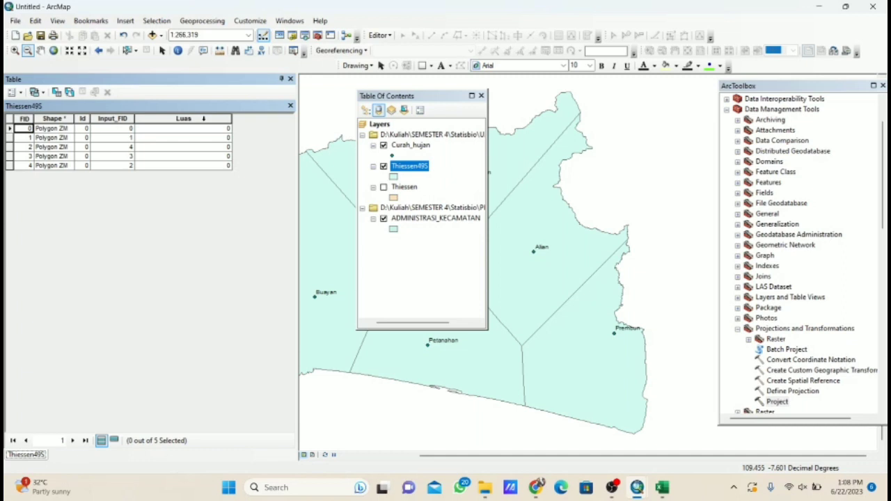
# Step: Calculate the area geometry in hectares for the Luas field, using the data source's WGS 1984 UTM Zone 49S coordinate system
pyautogui.click(204, 120)
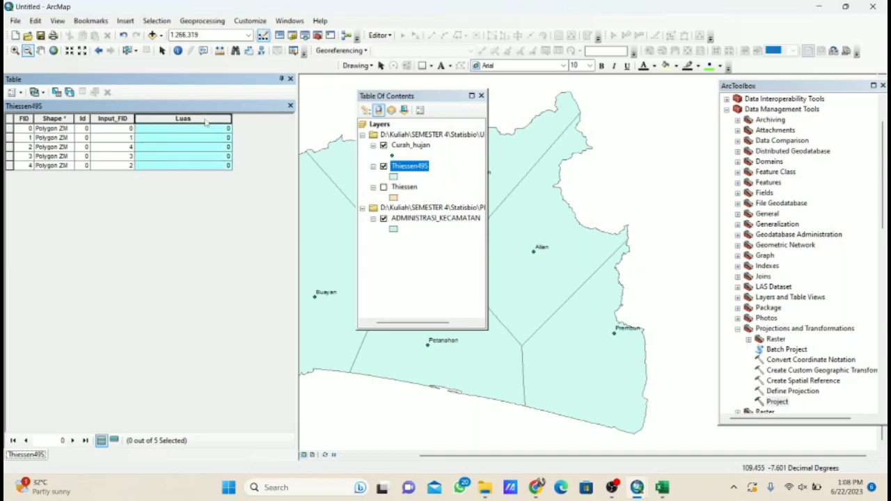
pyautogui.rightClick(205, 122)
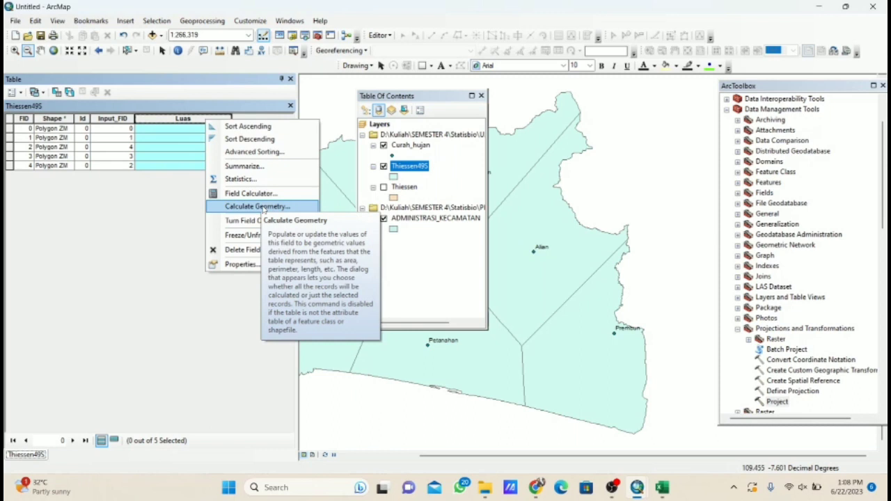
pyautogui.click(257, 207)
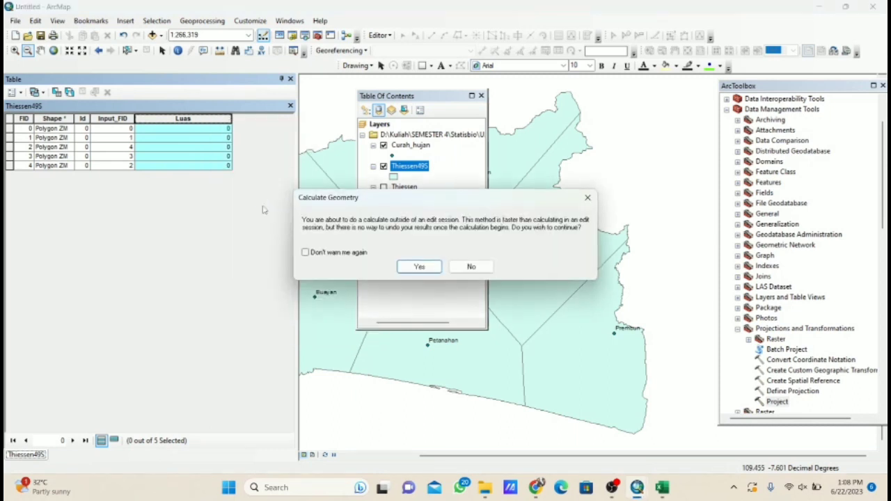
pyautogui.click(420, 267)
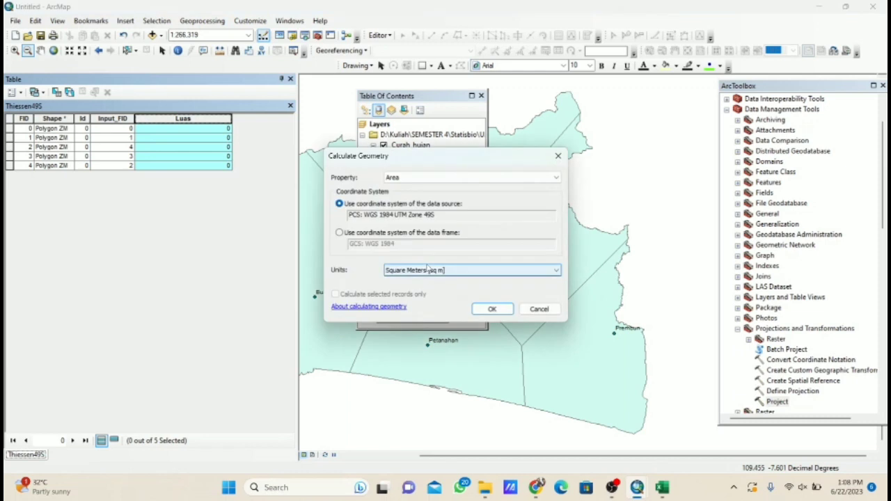
pyautogui.click(466, 272)
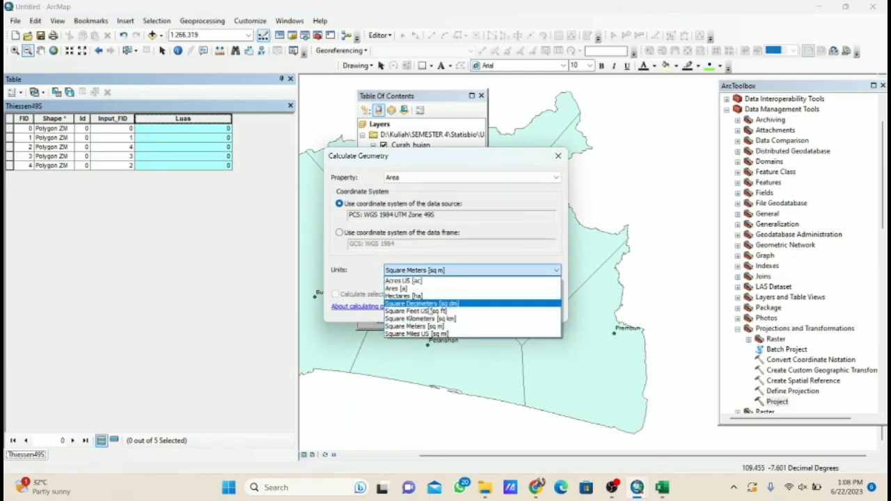
pyautogui.click(411, 297)
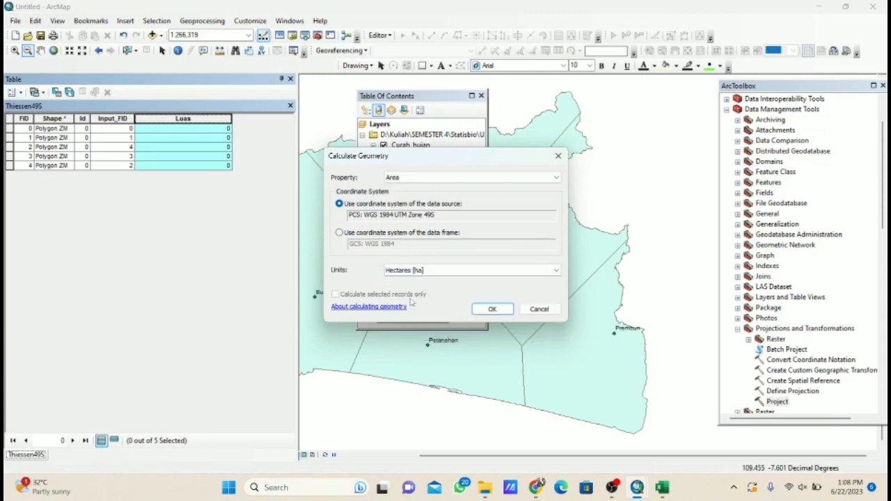
pyautogui.click(491, 309)
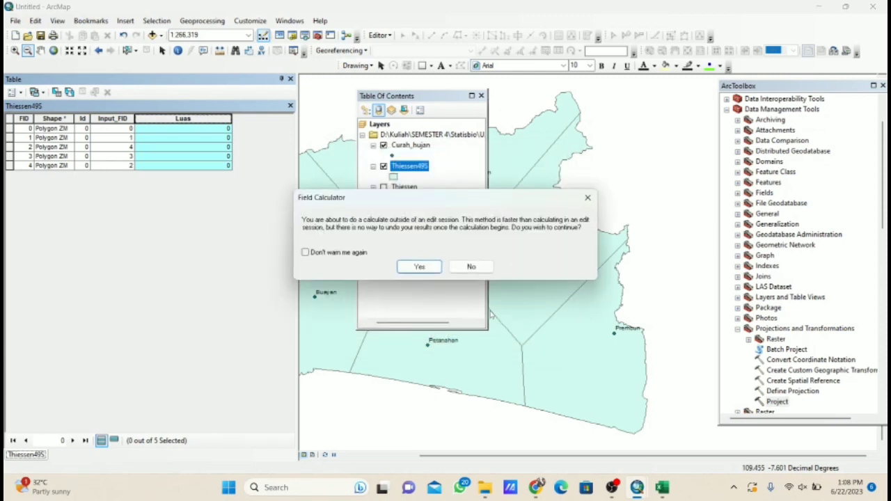
pyautogui.click(420, 266)
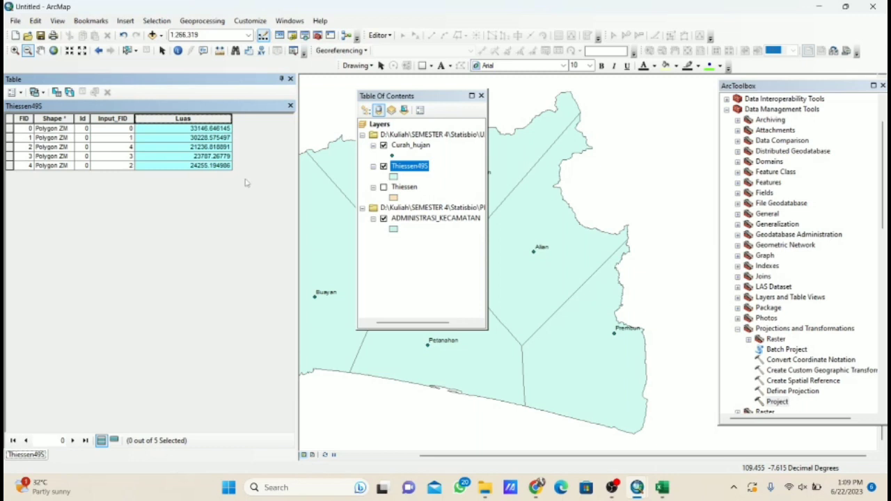
# Step: Join the Curah_hujan attribute table to Thiessen49S, matching FID to FID and keeping all records
pyautogui.click(417, 166)
pyautogui.rightClick(417, 167)
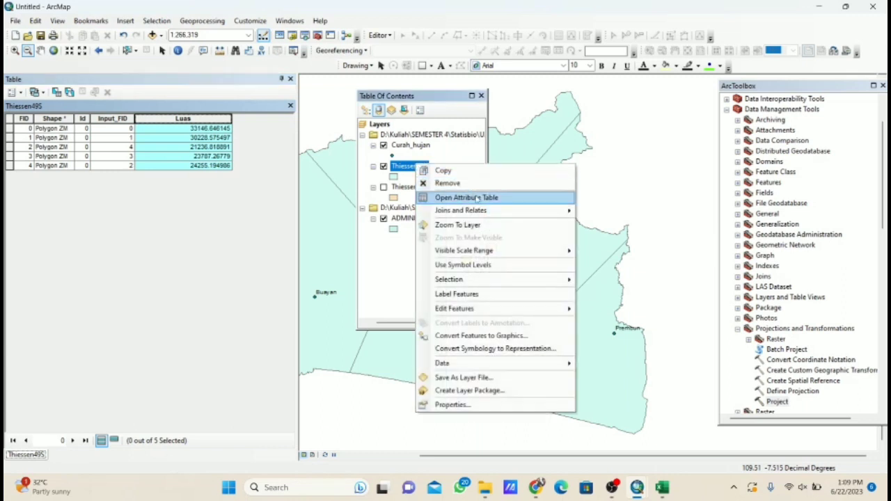
pyautogui.moveTo(486, 214)
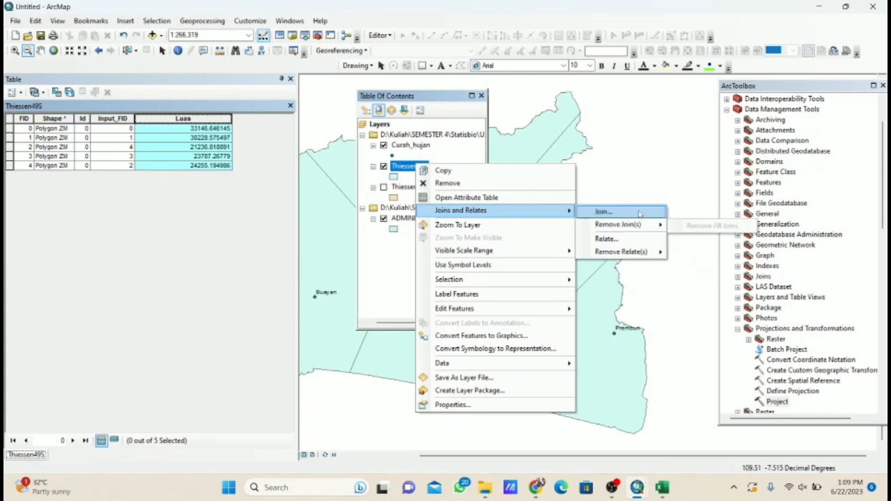
pyautogui.click(602, 212)
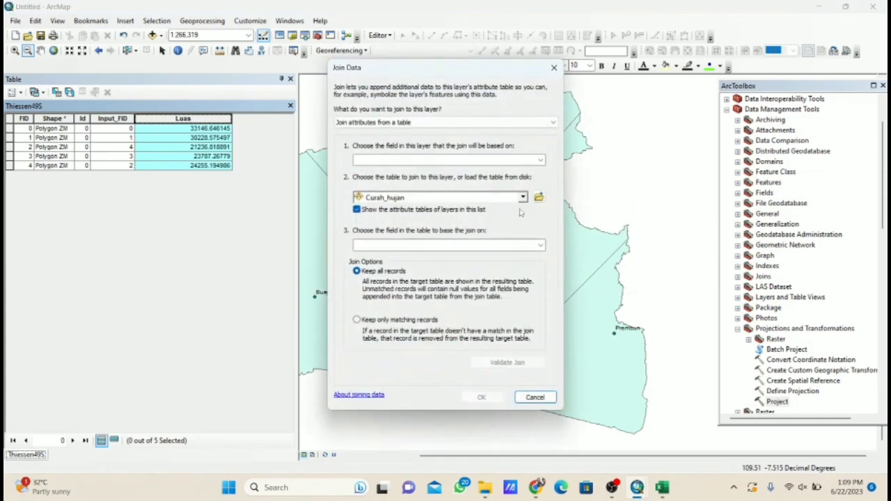
pyautogui.click(540, 160)
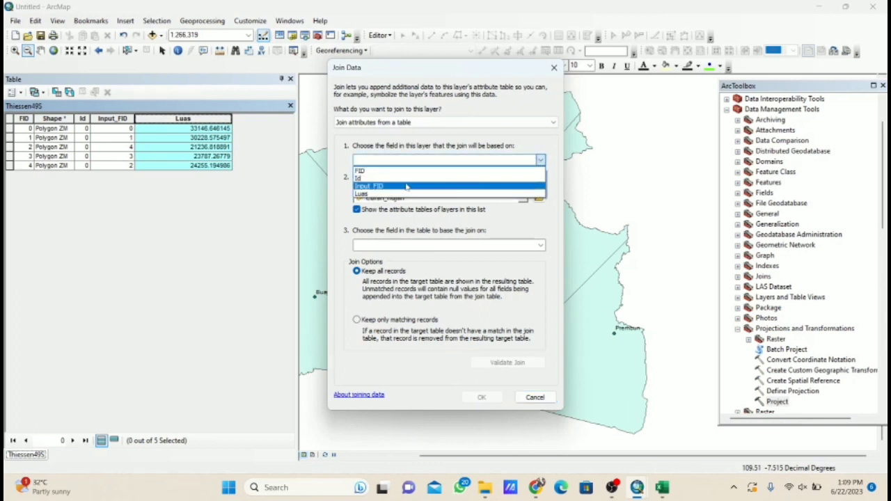
pyautogui.click(406, 172)
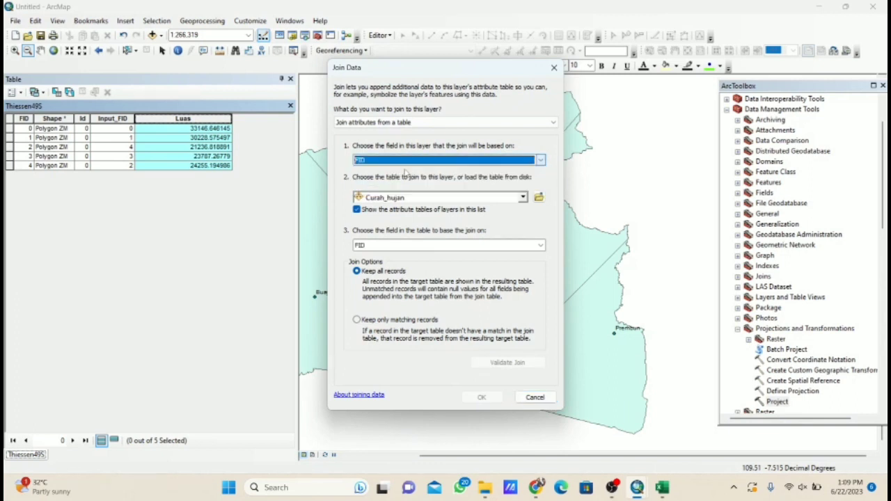
pyautogui.click(506, 199)
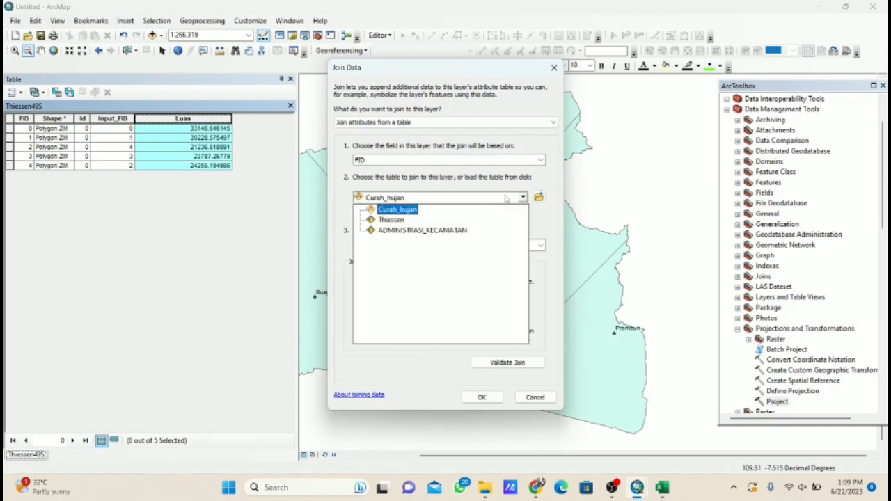
pyautogui.click(409, 210)
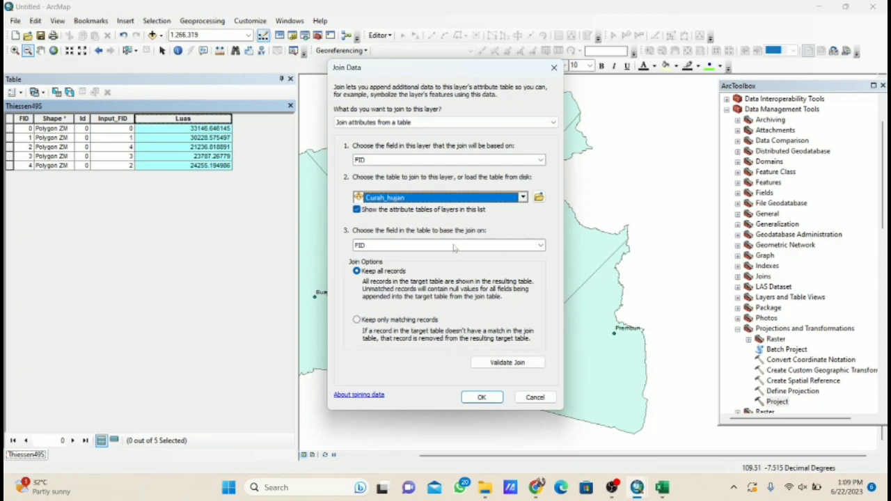
pyautogui.click(496, 398)
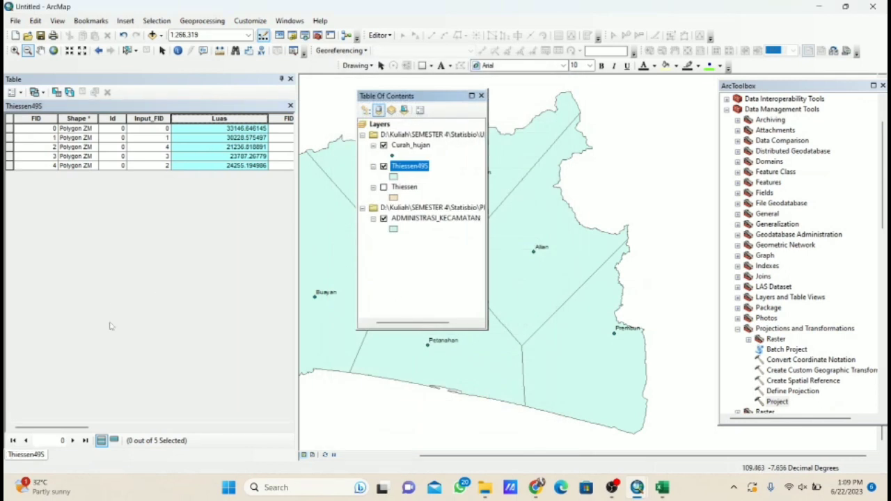
# Step: Select the FID 0 record in the Thiessen49S table and close the layer list to expose its polygon on the map
pyautogui.moveTo(78, 432); pyautogui.dragTo(267, 450)
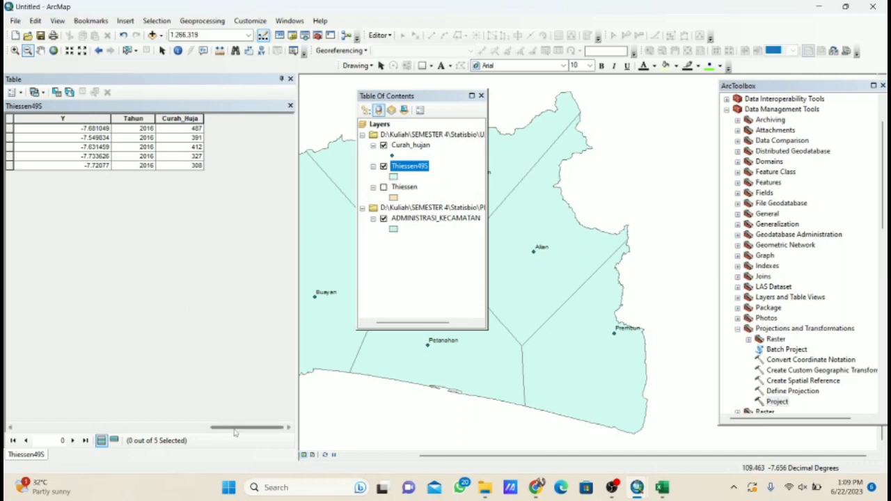
pyautogui.moveTo(233, 433); pyautogui.dragTo(39, 399)
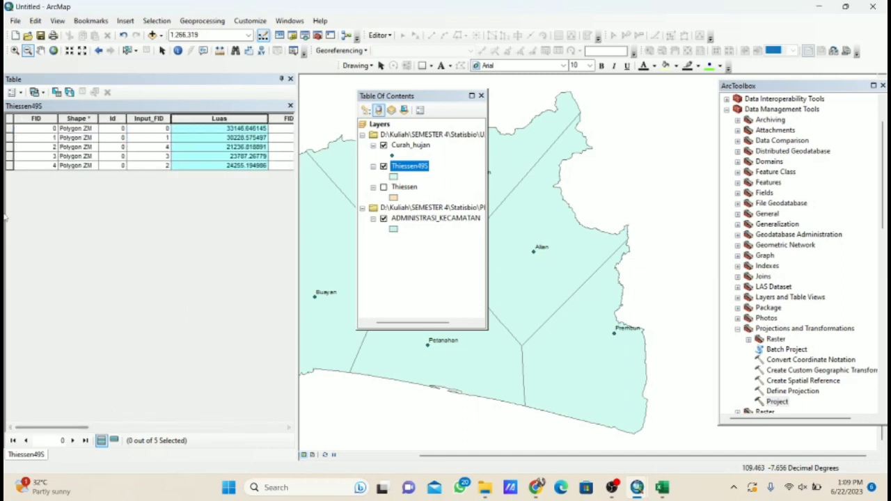
pyautogui.click(10, 128)
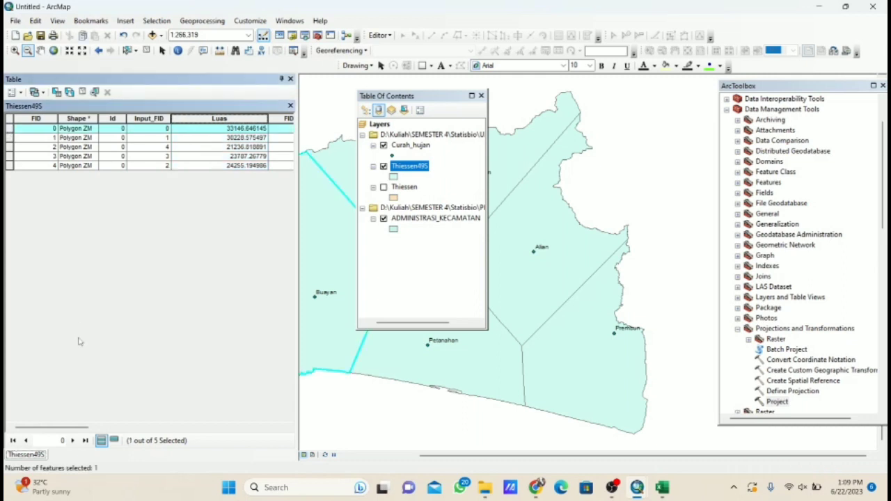
pyautogui.click(481, 96)
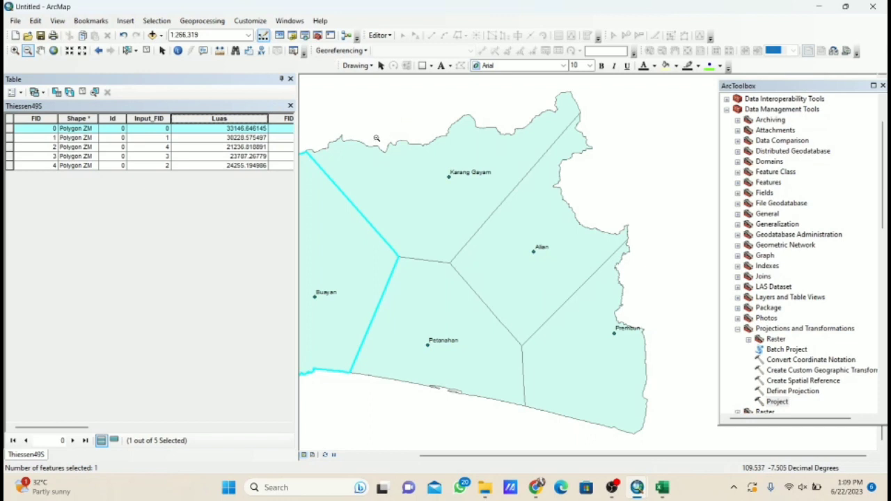
pyautogui.click(40, 50)
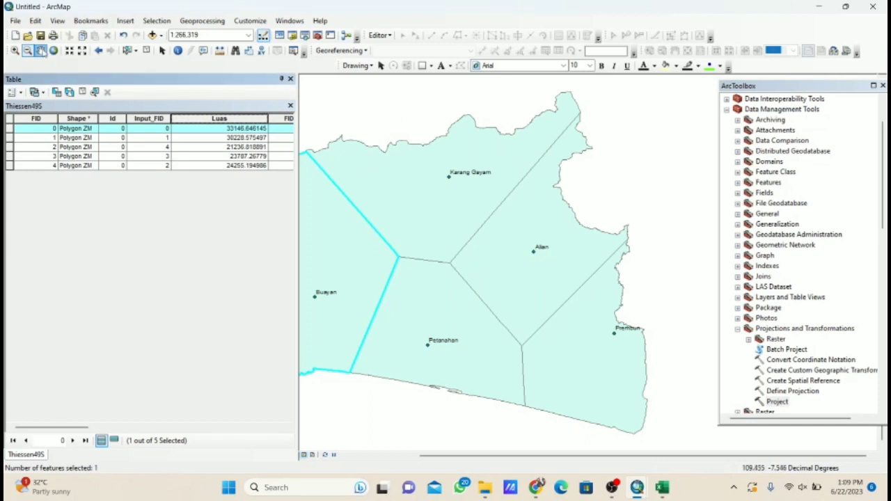
pyautogui.moveTo(349, 165); pyautogui.dragTo(456, 169)
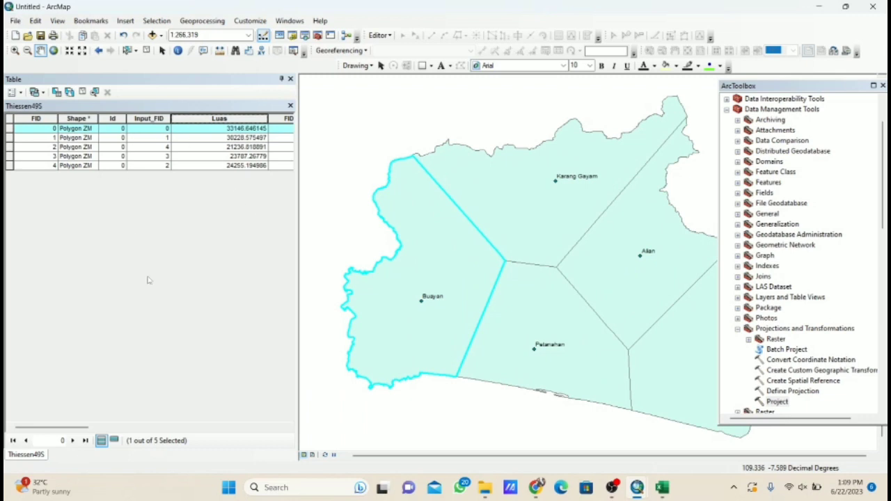
# Step: Review the joined station, X, Y, Tahun and Curah_Huja columns in the Thiessen49S table
pyautogui.moveTo(81, 429); pyautogui.dragTo(124, 428)
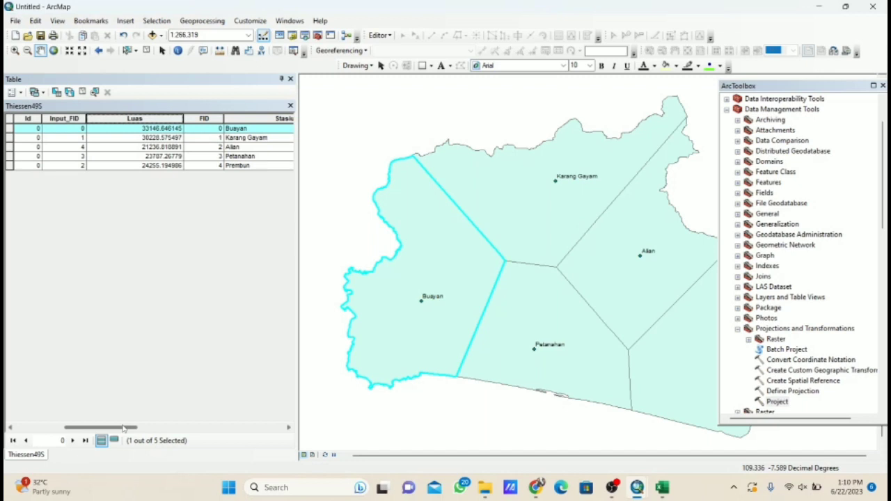
pyautogui.moveTo(121, 428); pyautogui.dragTo(242, 442)
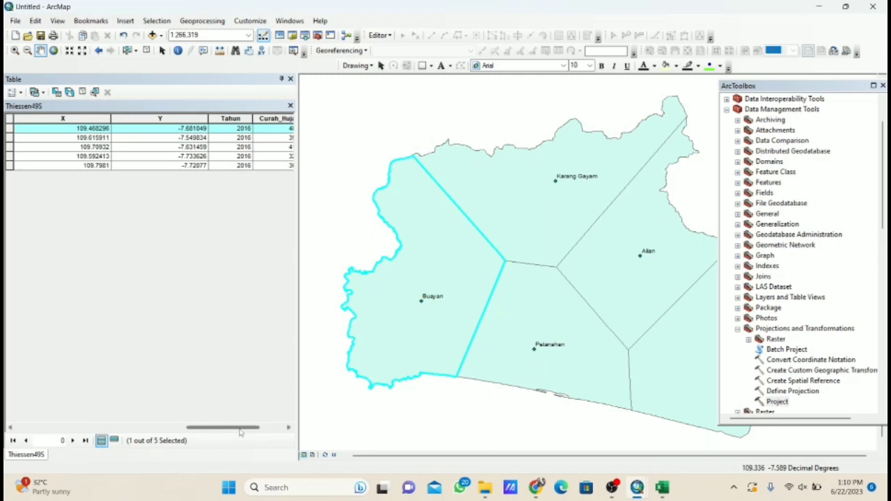
pyautogui.moveTo(240, 432); pyautogui.dragTo(255, 434)
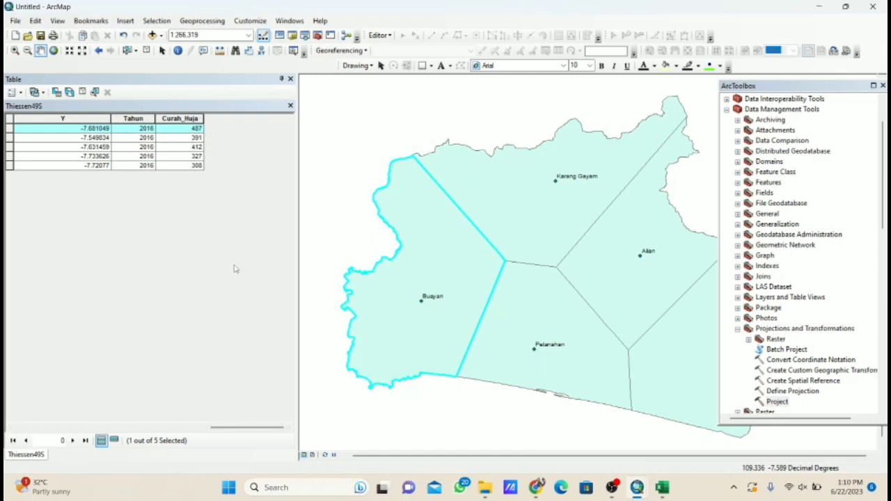
pyautogui.moveTo(256, 427); pyautogui.dragTo(156, 387)
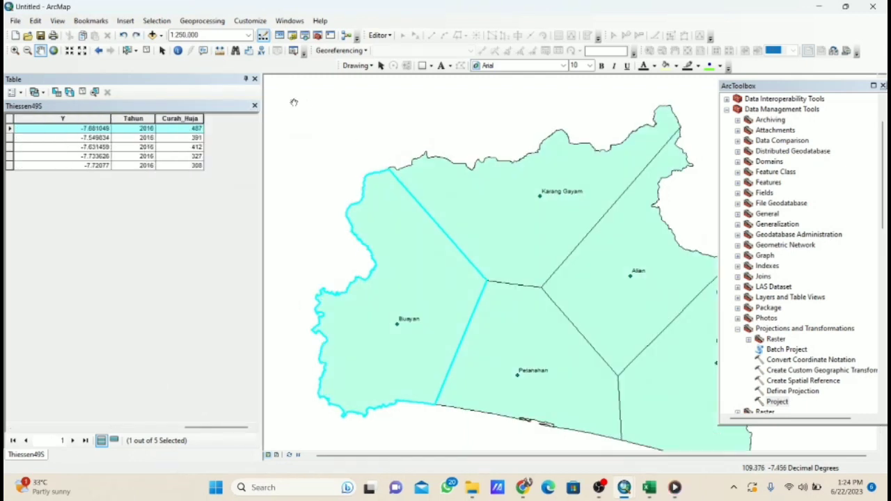
# Step: Close the attribute table, reopen the layer list and centre the whole Thiessen map in the view
pyautogui.click(255, 106)
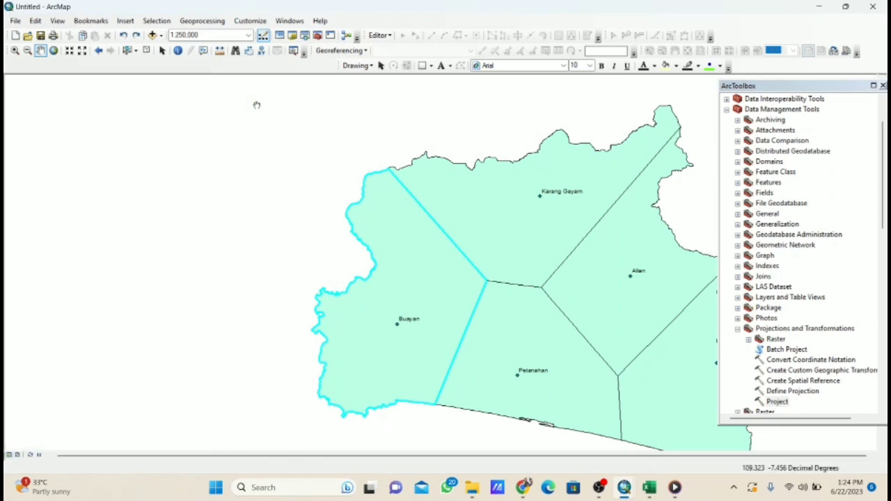
pyautogui.click(279, 36)
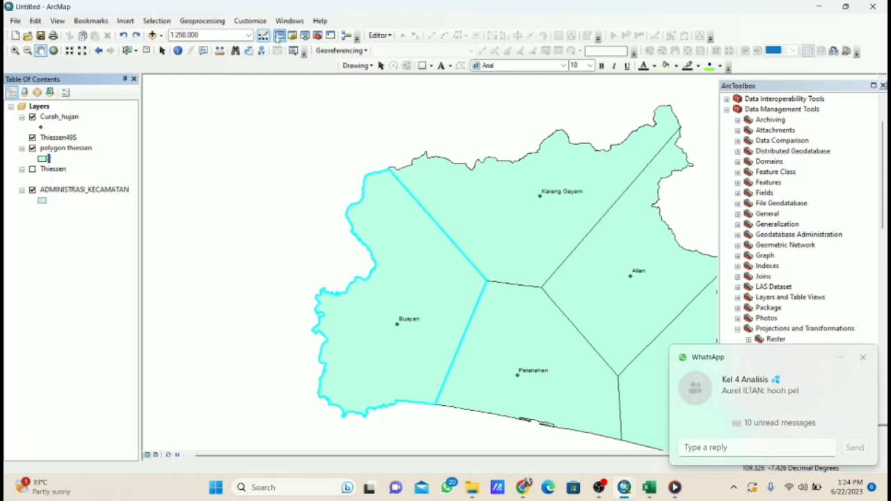
pyautogui.click(862, 357)
pyautogui.moveTo(580, 217); pyautogui.dragTo(488, 194)
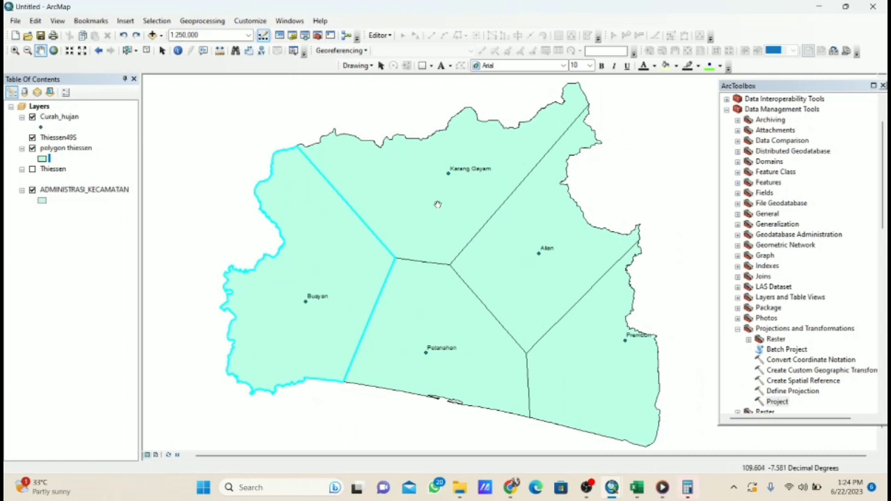
# Step: Symbolize the Thiessen49S layer by unique values of Curah_Huja, adding all values with the blue colour ramp
pyautogui.rightClick(72, 139)
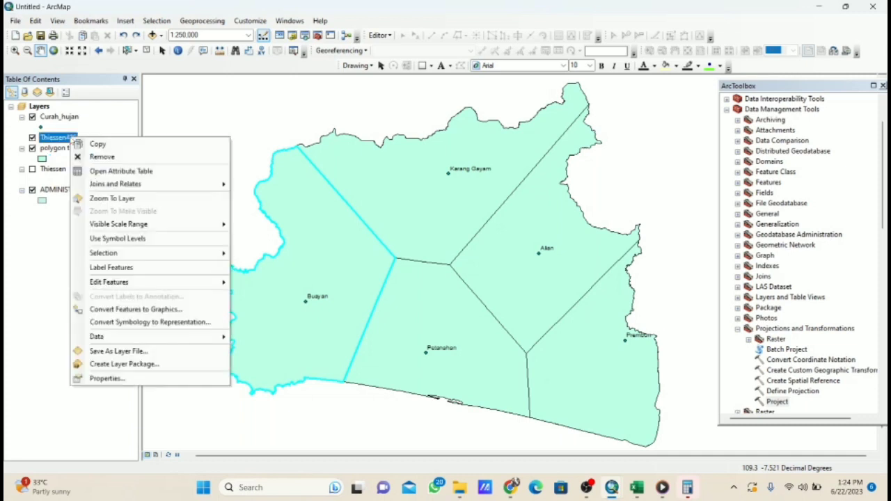
pyautogui.click(104, 378)
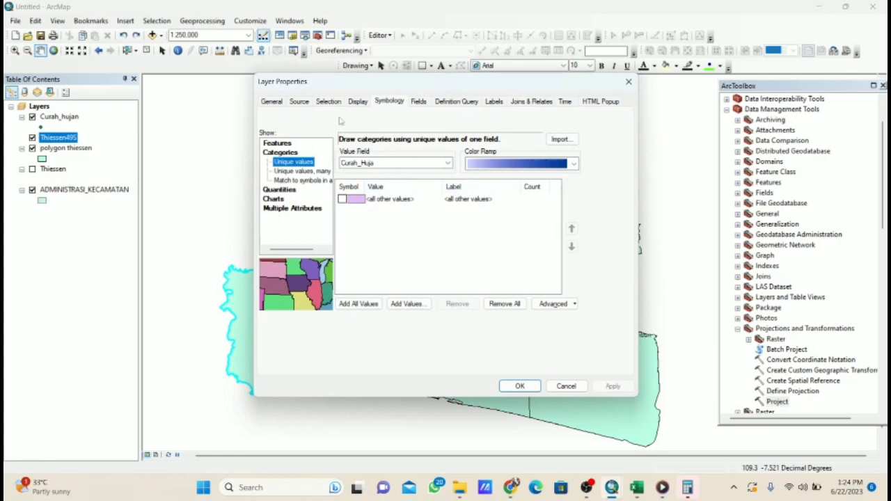
pyautogui.click(384, 103)
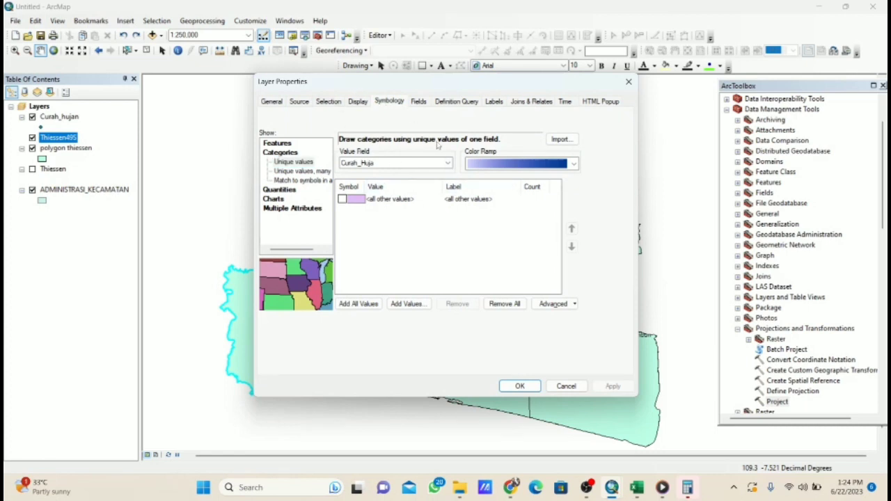
pyautogui.click(449, 164)
pyautogui.click(448, 164)
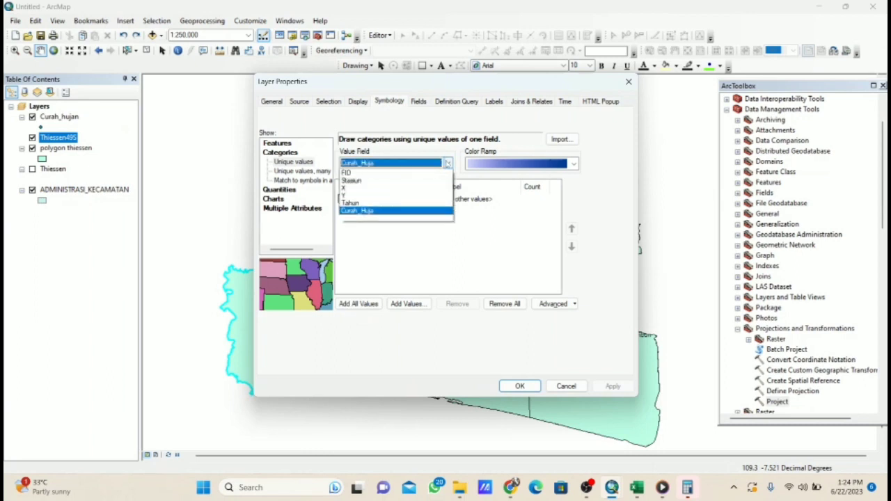
pyautogui.click(405, 236)
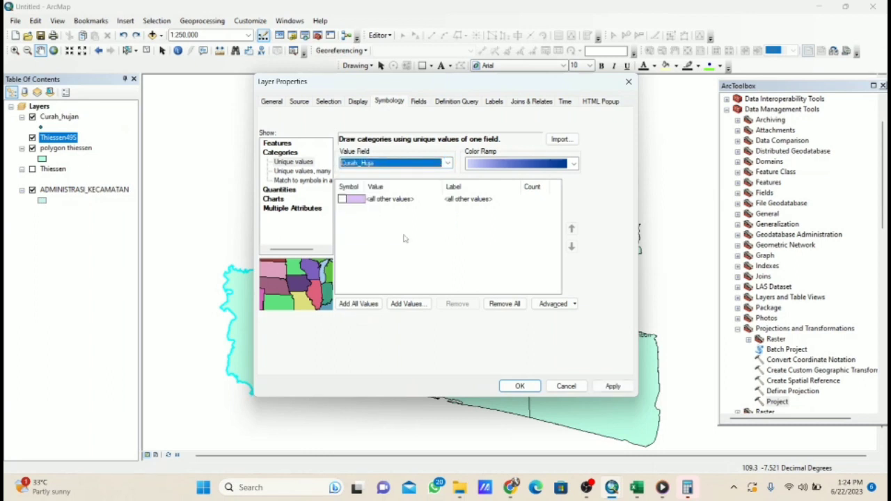
pyautogui.click(359, 304)
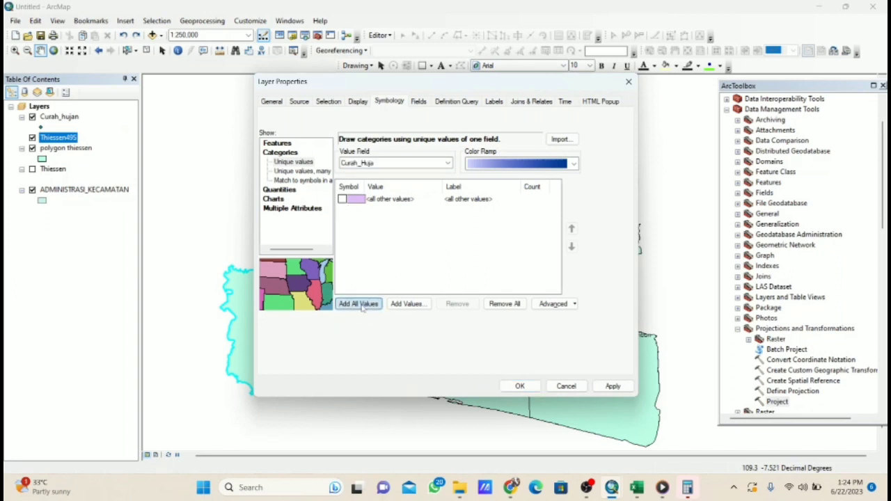
pyautogui.click(524, 387)
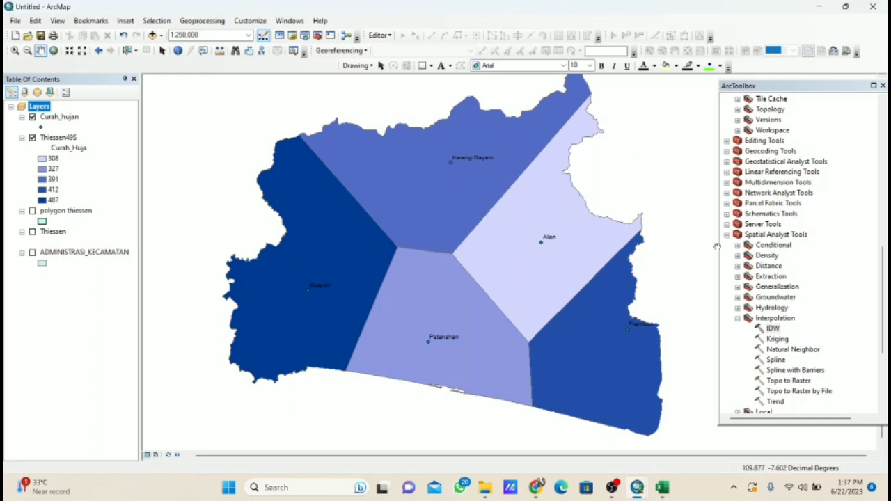
# Step: Start an IDW interpolation with Curah_hujan as the input points and Curah_Huja as the Z value field
pyautogui.click(773, 329)
pyautogui.doubleClick(772, 329)
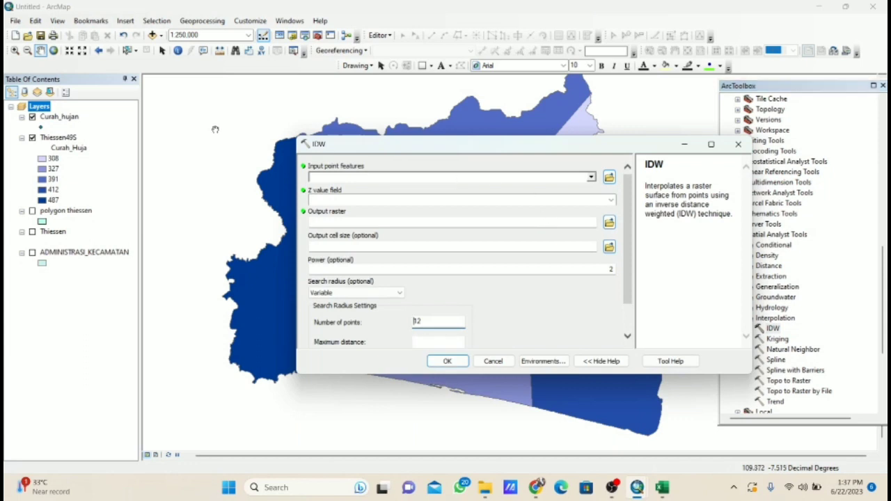
pyautogui.moveTo(69, 119); pyautogui.dragTo(440, 177)
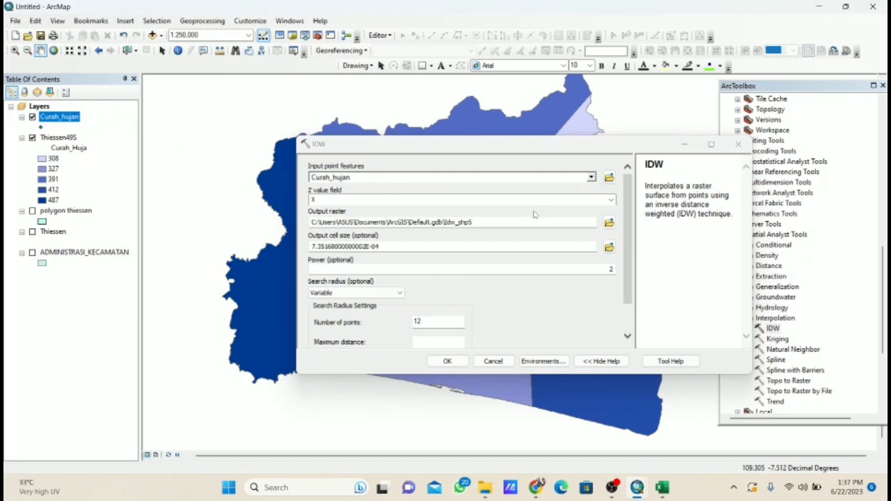
pyautogui.click(610, 201)
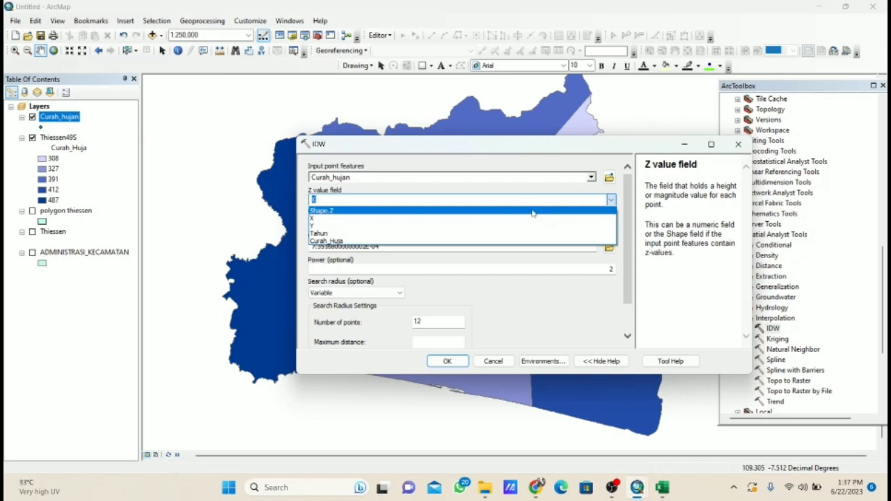
pyautogui.click(405, 241)
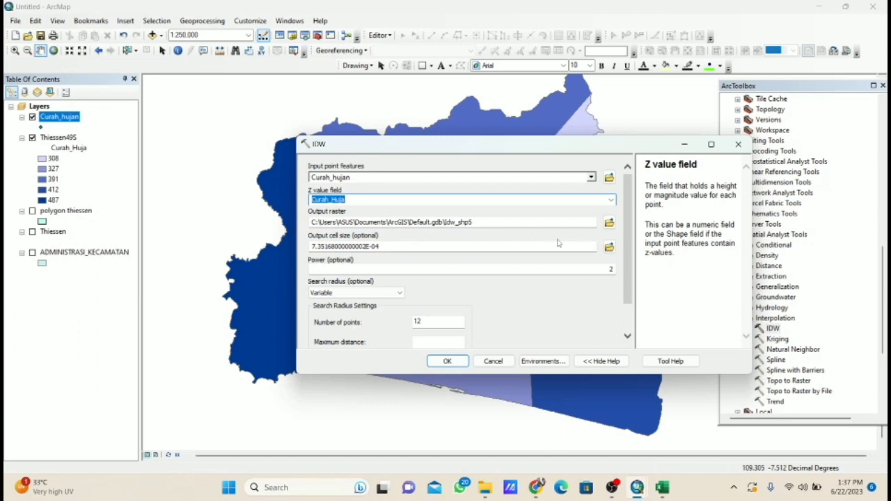
# Step: Set the IDW output raster to IDW.tif in the D:\Kuliah\SEMESTER 4\Statisbio\UAS folder
pyautogui.click(609, 222)
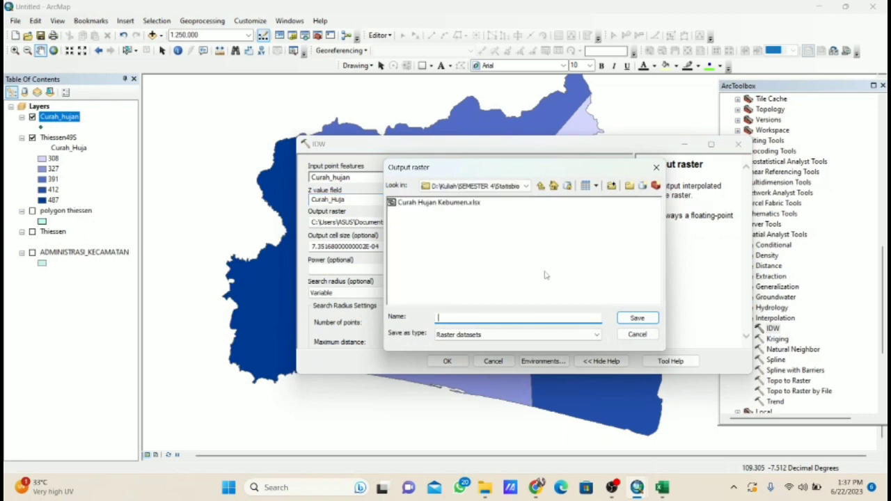
pyautogui.click(525, 187)
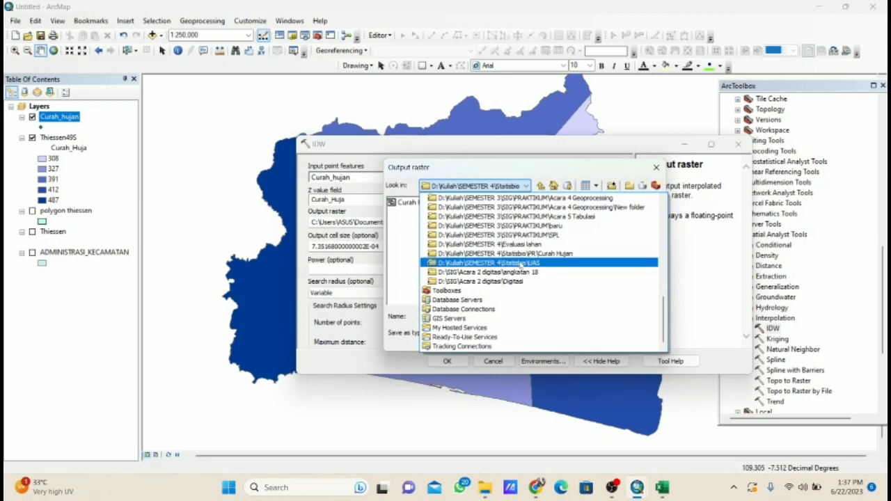
pyautogui.click(521, 264)
pyautogui.click(480, 318)
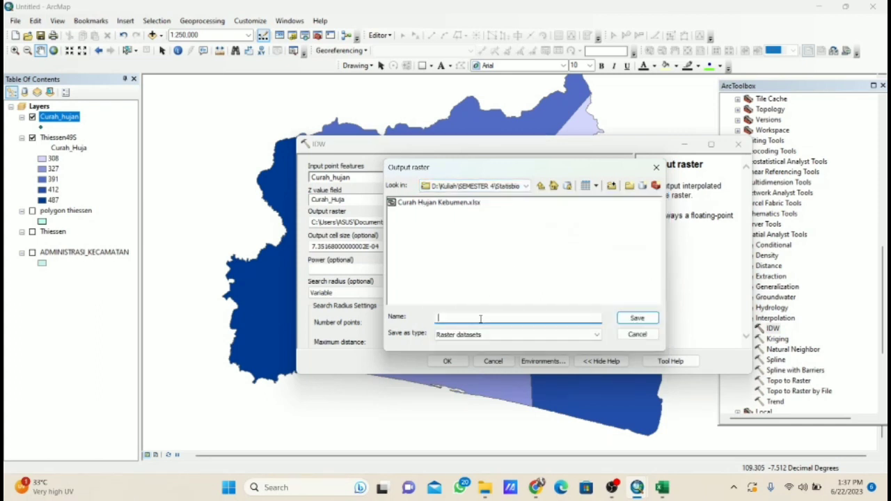
pyautogui.write('IDW.')
pyautogui.write('tif')
pyautogui.click(637, 318)
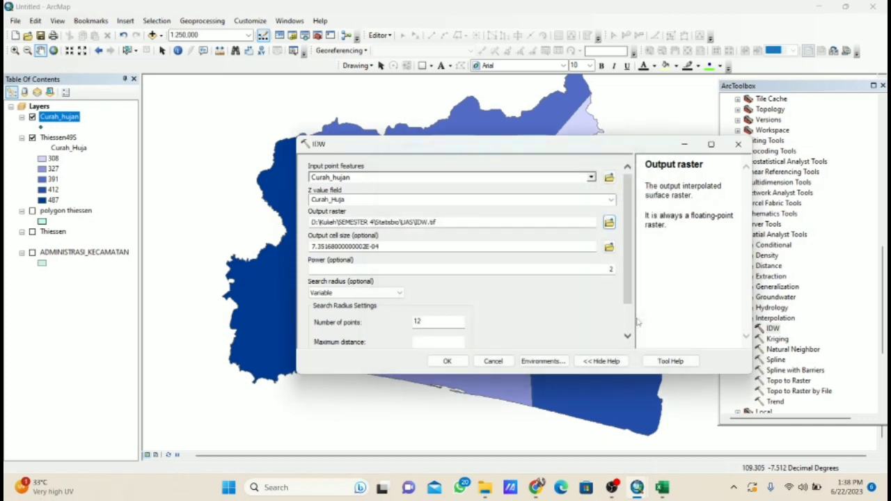
# Step: Set the IDW environment's processing extent and raster analysis mask to the ADMINISTRASI_KECAMATAN layer
pyautogui.click(554, 361)
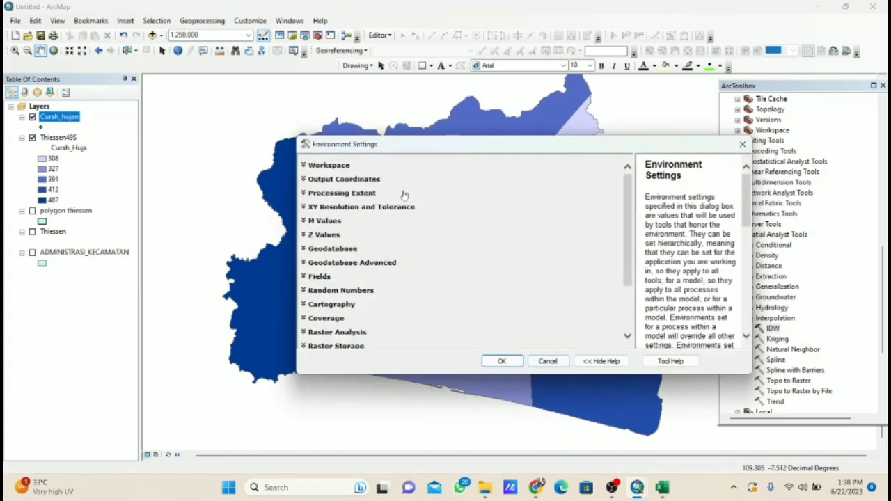
pyautogui.click(365, 193)
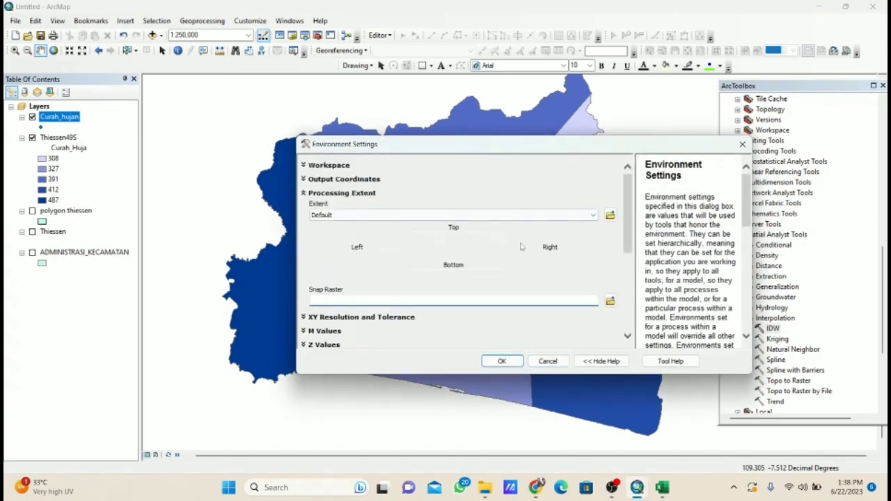
pyautogui.click(592, 215)
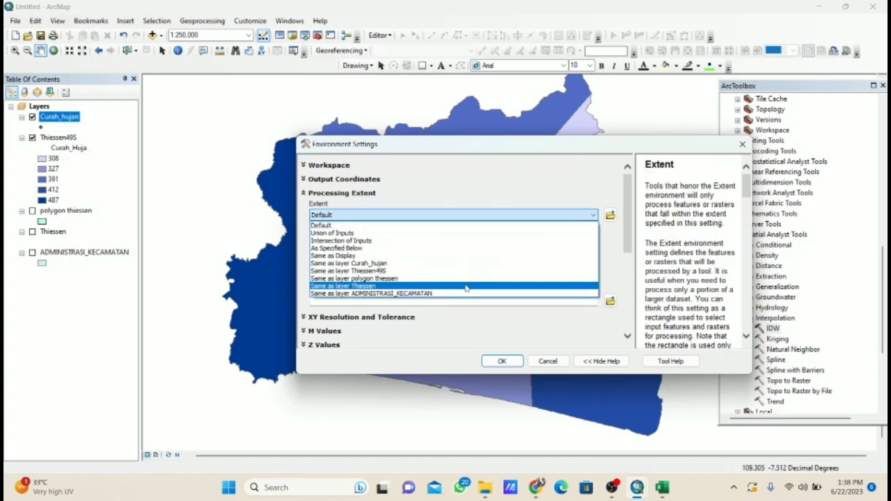
pyautogui.click(443, 295)
pyautogui.scroll(-5, 442, 301)
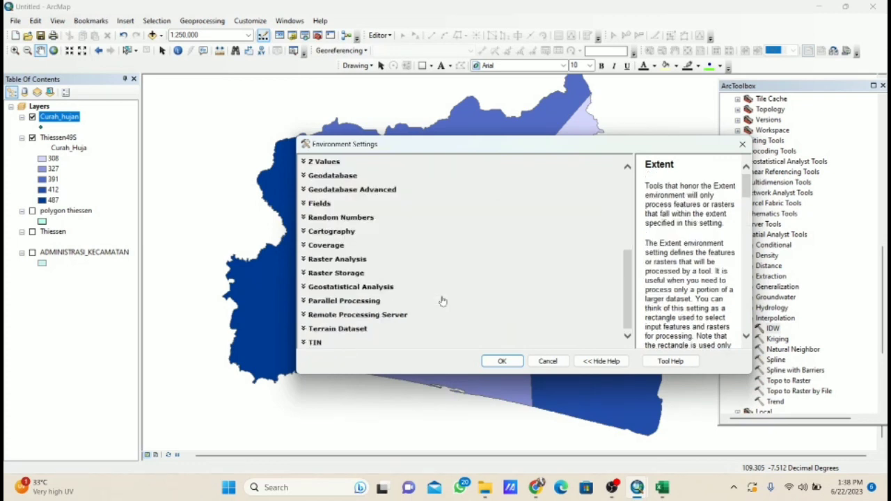
pyautogui.click(364, 261)
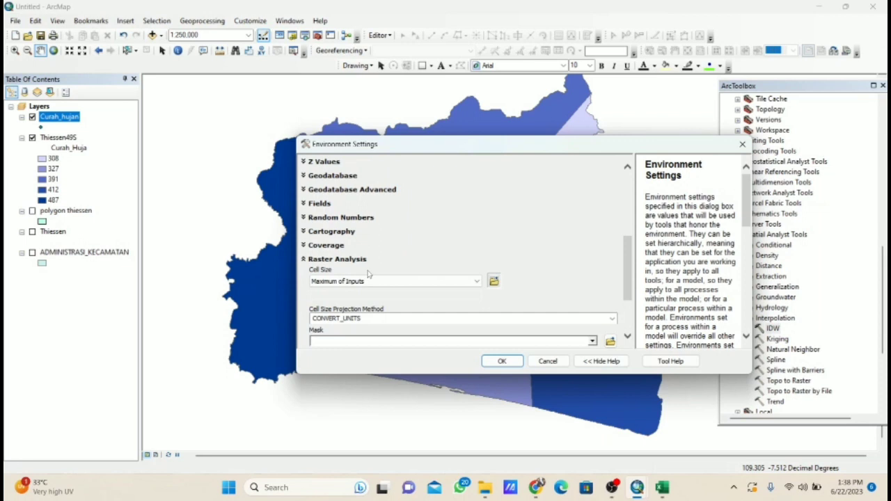
pyautogui.click(592, 341)
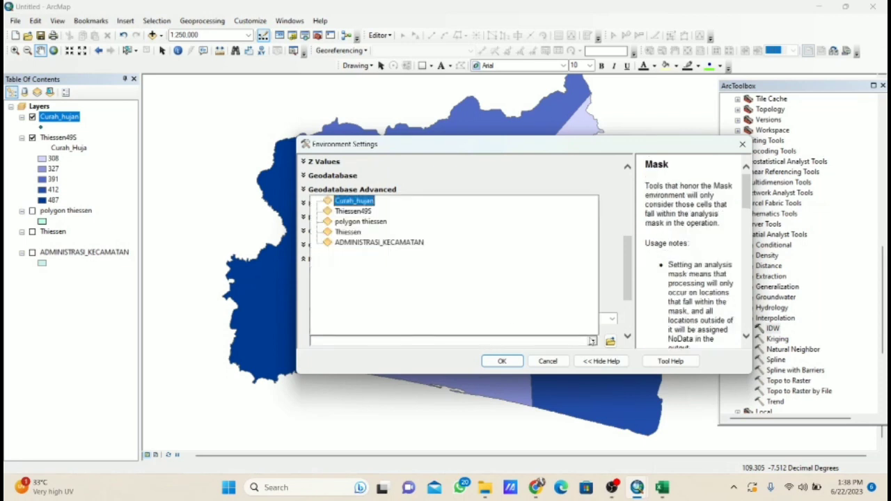
pyautogui.click(388, 242)
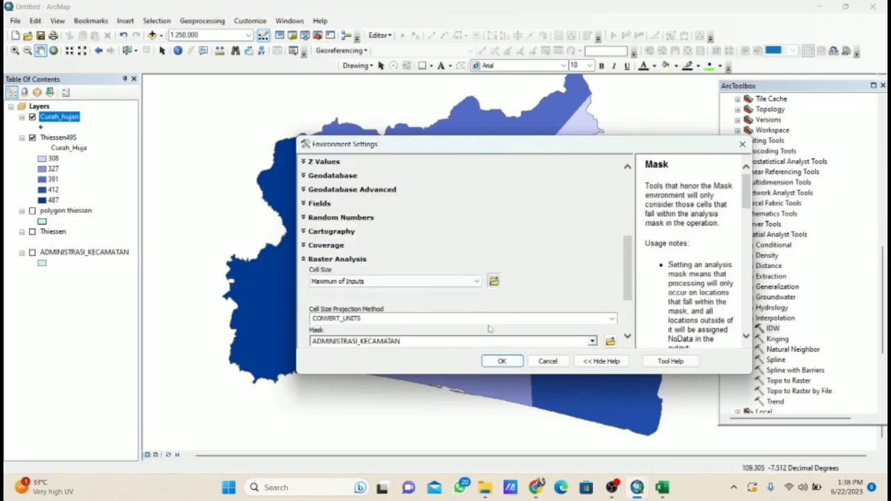
pyautogui.click(506, 362)
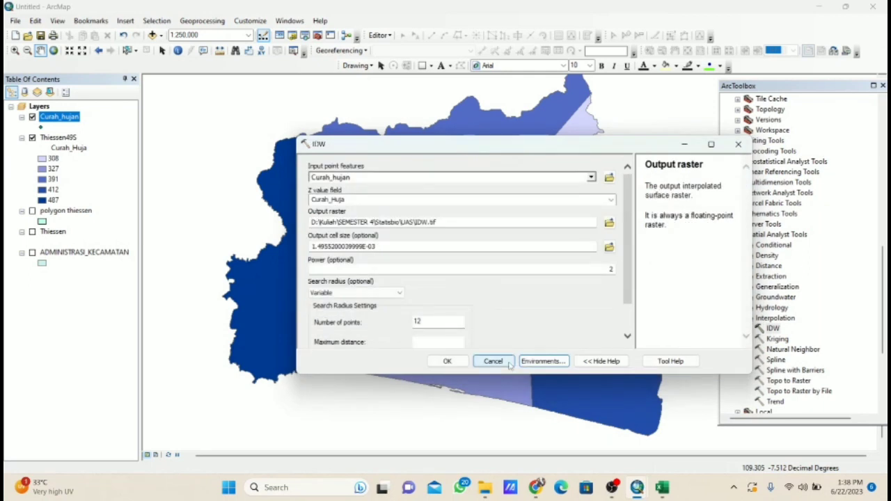
# Step: Run the IDW interpolation and hide the Thiessen49S layer to expose the new raster
pyautogui.click(447, 362)
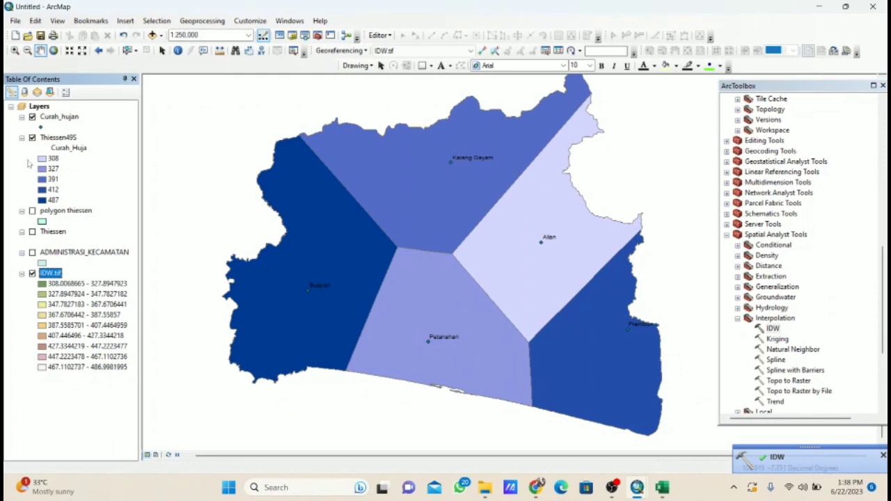
pyautogui.click(32, 138)
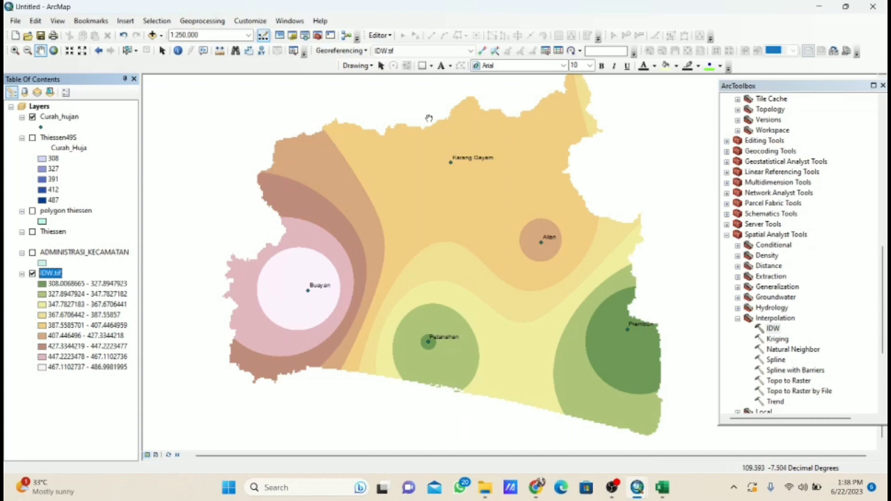
# Step: Search the geoprocessing tools for "contour" and open the Contour (3D Analyst) tool
pyautogui.click(305, 36)
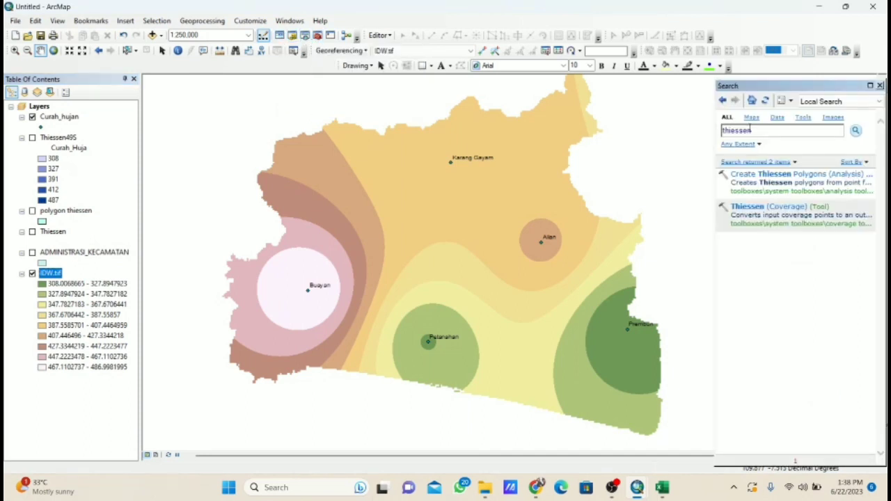
pyautogui.moveTo(762, 134); pyautogui.dragTo(711, 146)
pyautogui.write('contur')
pyautogui.press('BackSpace')
pyautogui.press('BackSpace')
pyautogui.write('our')
pyautogui.click(857, 131)
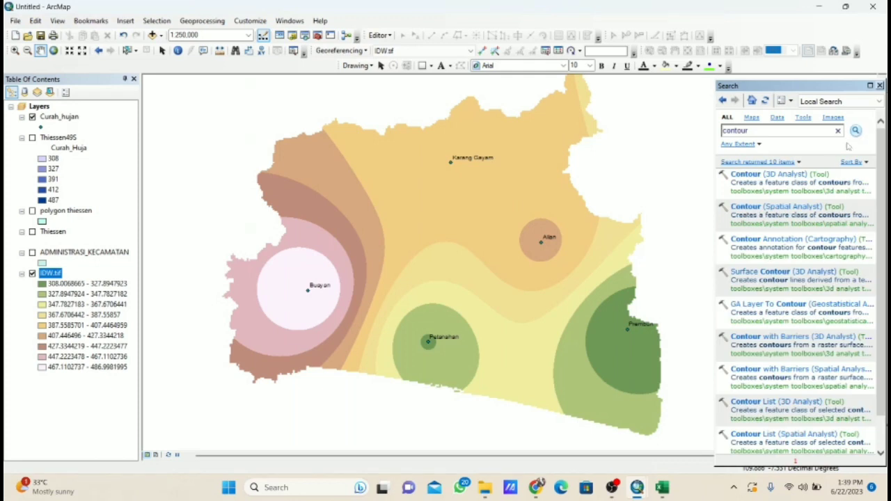
pyautogui.click(784, 175)
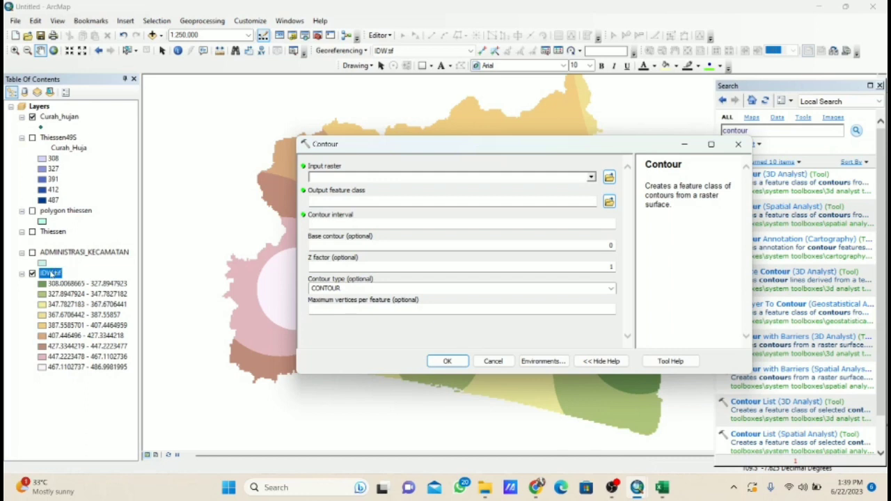
# Step: Use IDW.tif as the input raster for the contours and set the contour interval to 25
pyautogui.moveTo(50, 275); pyautogui.dragTo(327, 177)
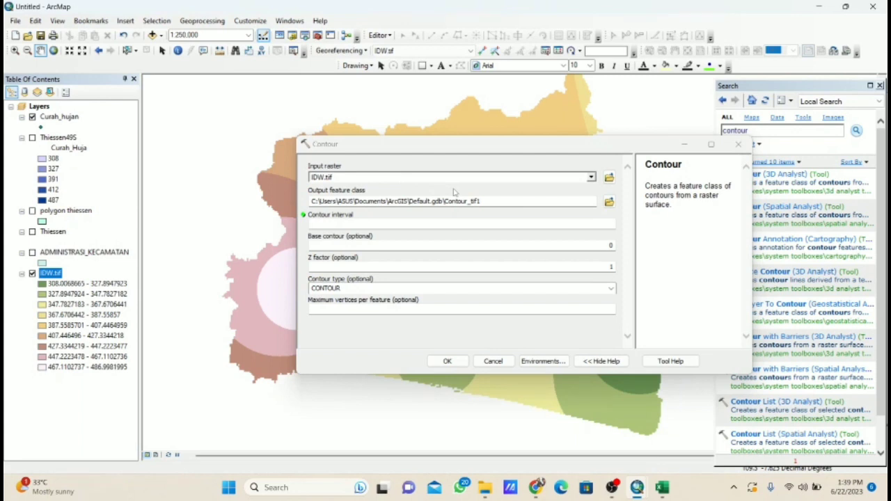
pyautogui.click(499, 226)
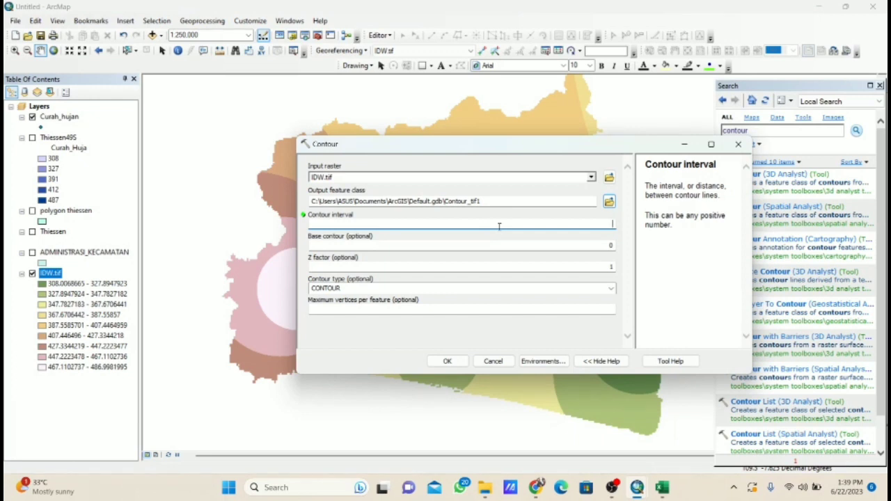
pyautogui.write('25')
# Step: Set the Contour environment's processing extent and raster analysis mask to the ADMINISTRASI_KECAMATAN layer
pyautogui.click(545, 360)
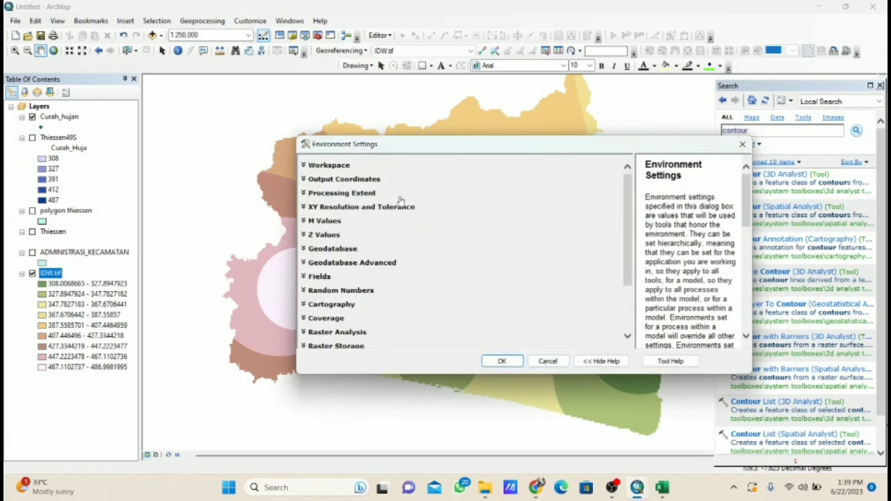
pyautogui.click(362, 194)
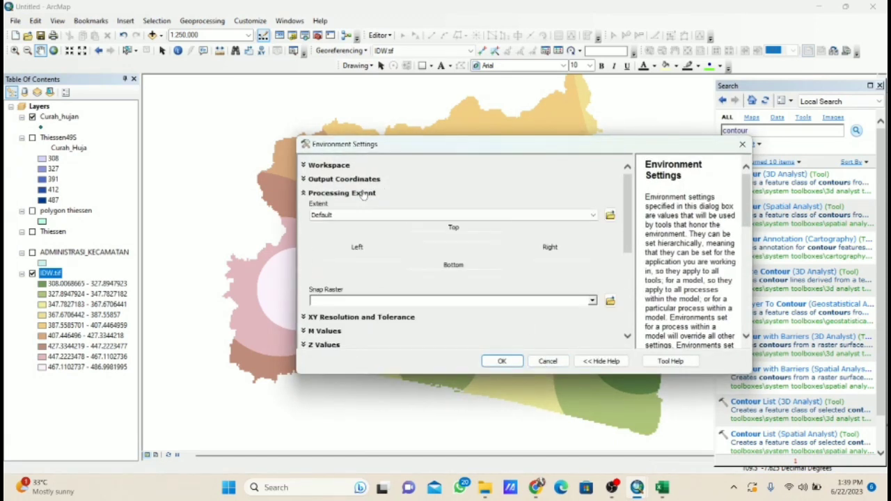
pyautogui.click(390, 215)
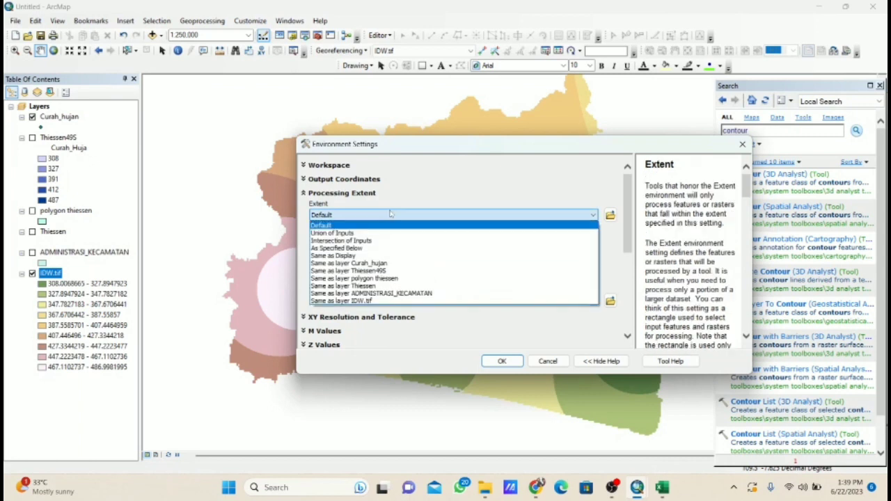
pyautogui.click(380, 293)
pyautogui.scroll(-5, 381, 295)
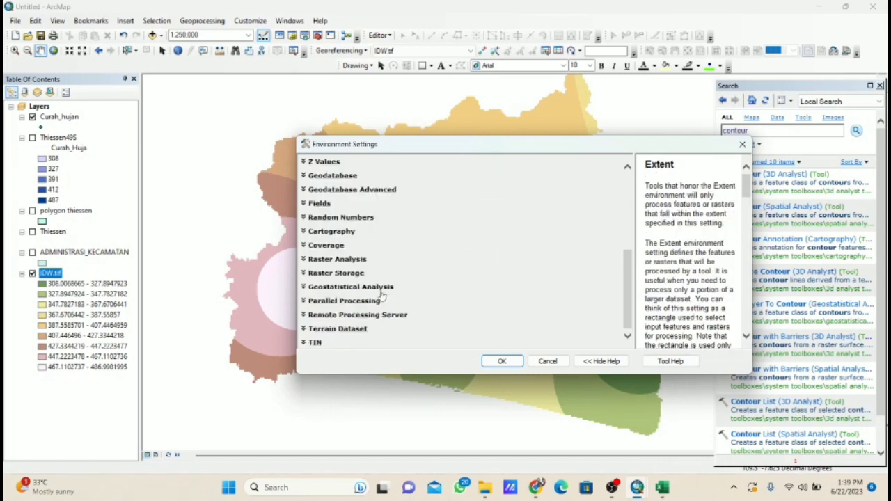
pyautogui.click(338, 259)
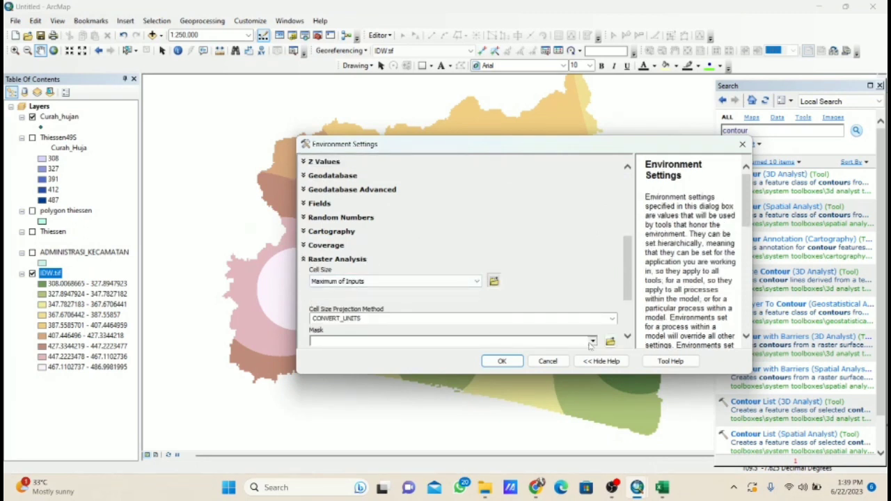
pyautogui.click(591, 342)
pyautogui.click(344, 247)
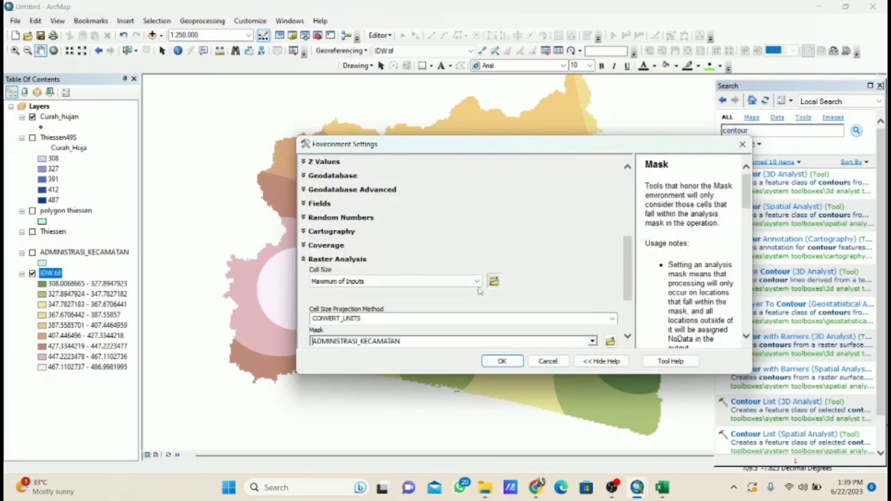
pyautogui.click(501, 361)
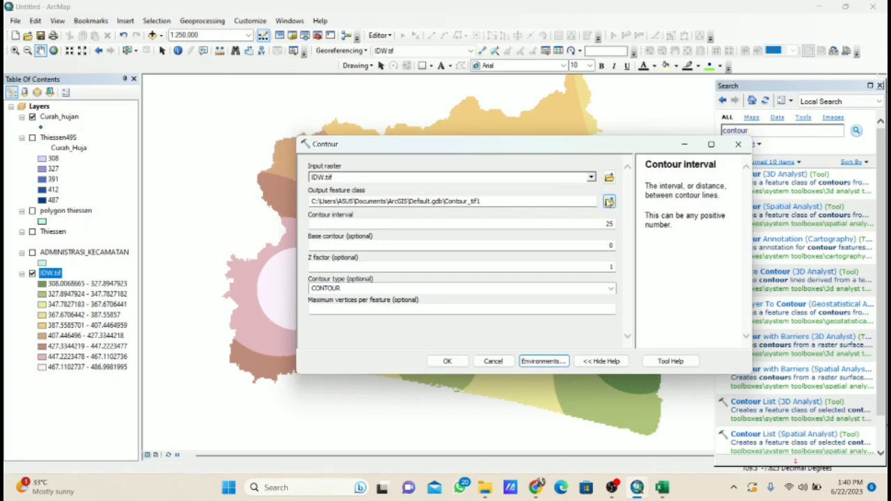
# Step: Name the output feature class "contour idw" in the UAS folder and run the Contour tool
pyautogui.click(609, 201)
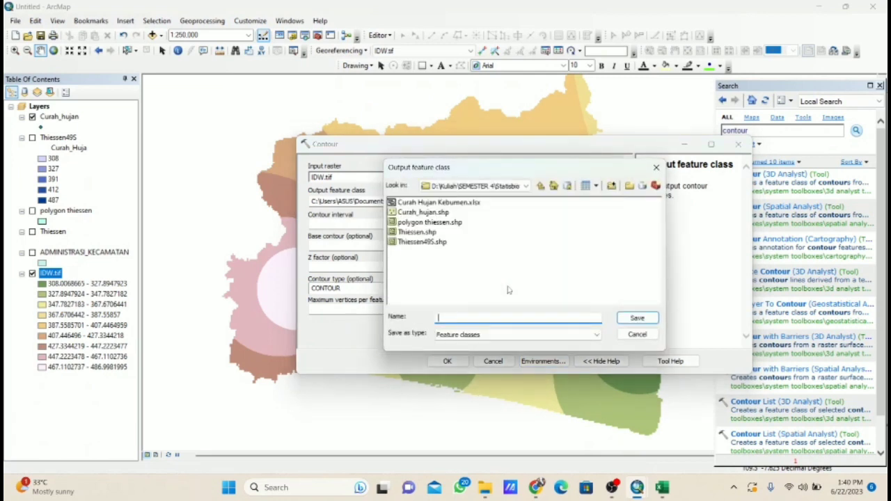
pyautogui.write('contour')
pyautogui.write('idw')
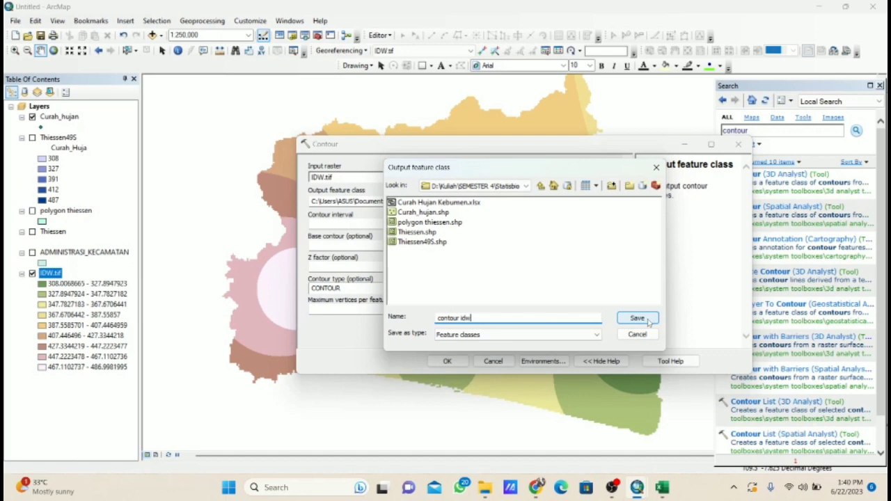
pyautogui.click(525, 186)
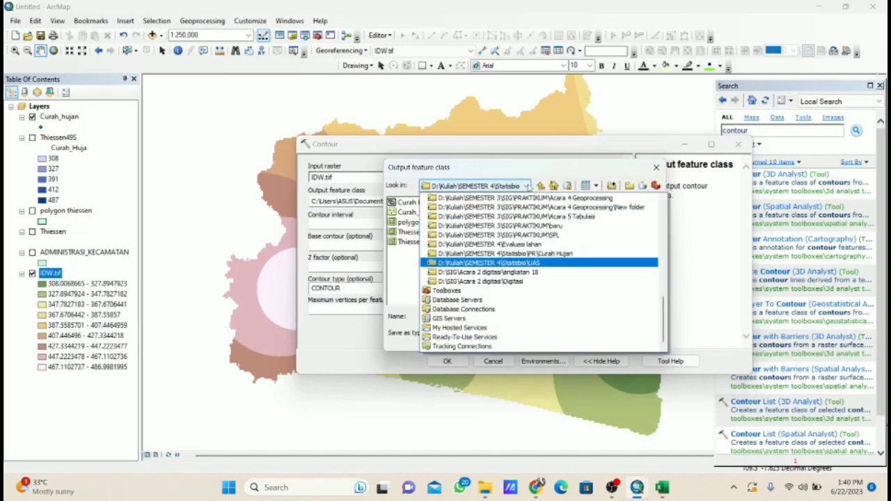
pyautogui.press('Escape')
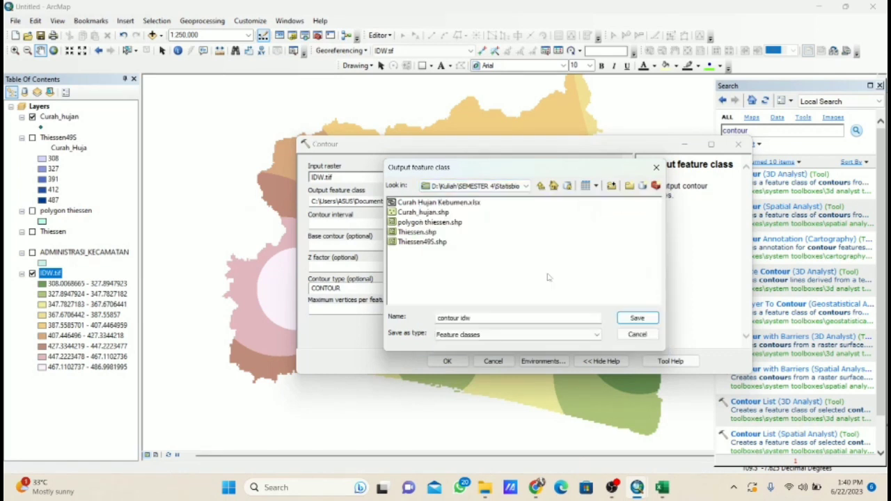
pyautogui.click(635, 318)
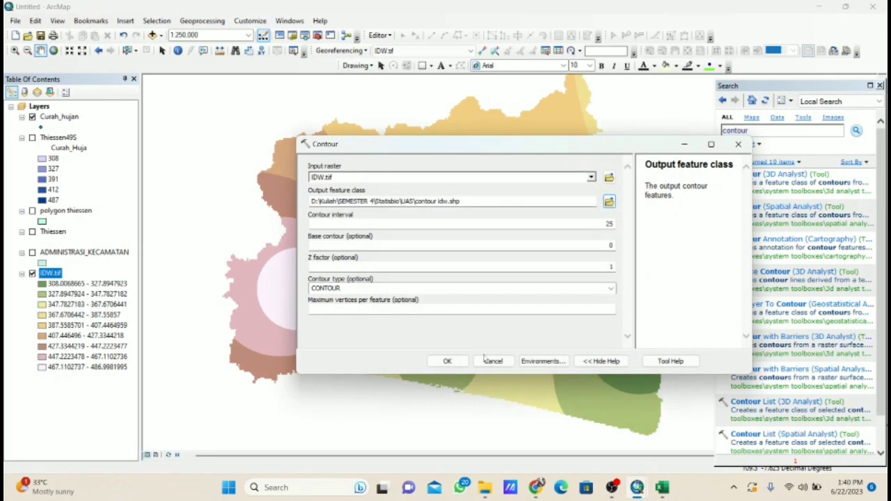
pyautogui.click(447, 361)
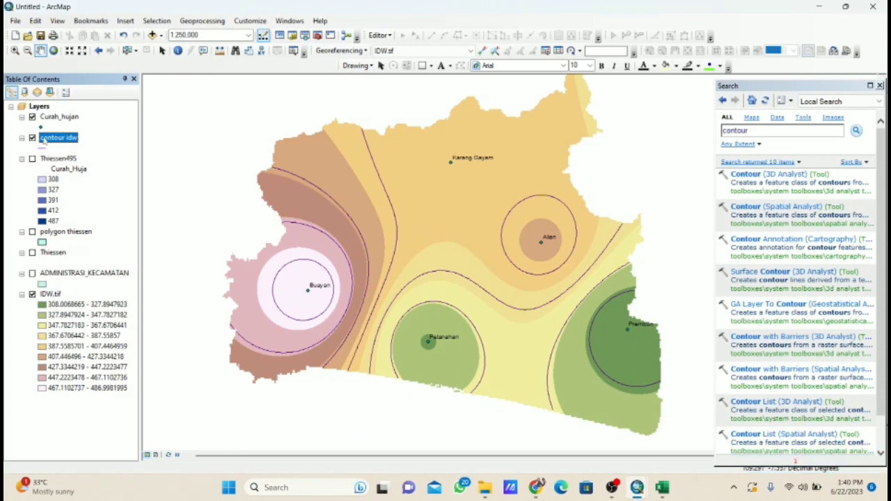
# Step: Examine the contour idw attribute table, highlight the 475 contour line on the map, and close the table
pyautogui.rightClick(43, 139)
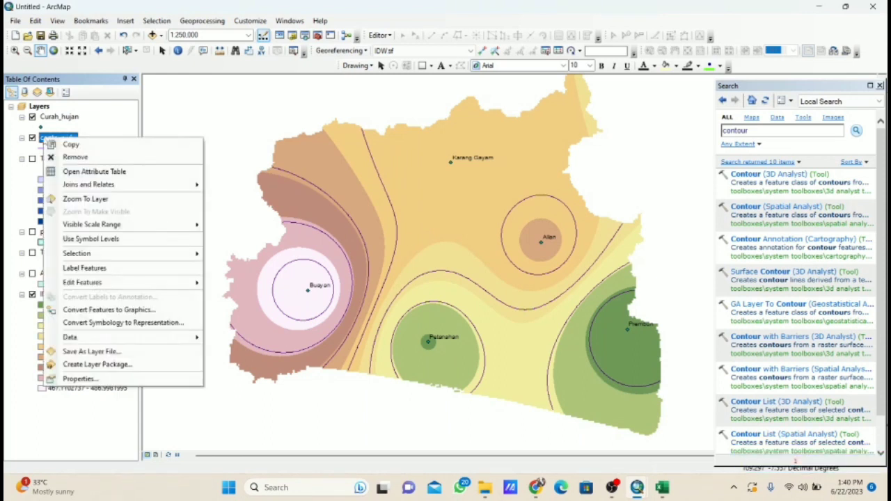
pyautogui.click(90, 172)
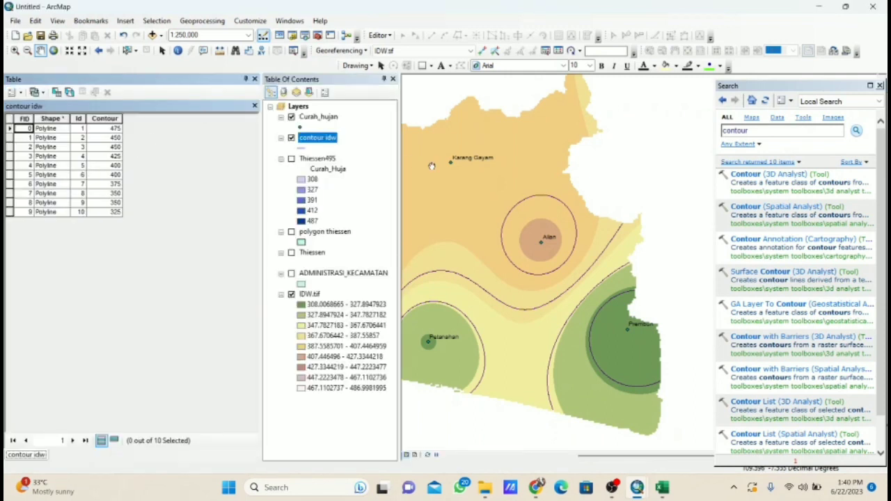
pyautogui.moveTo(431, 166); pyautogui.dragTo(511, 193)
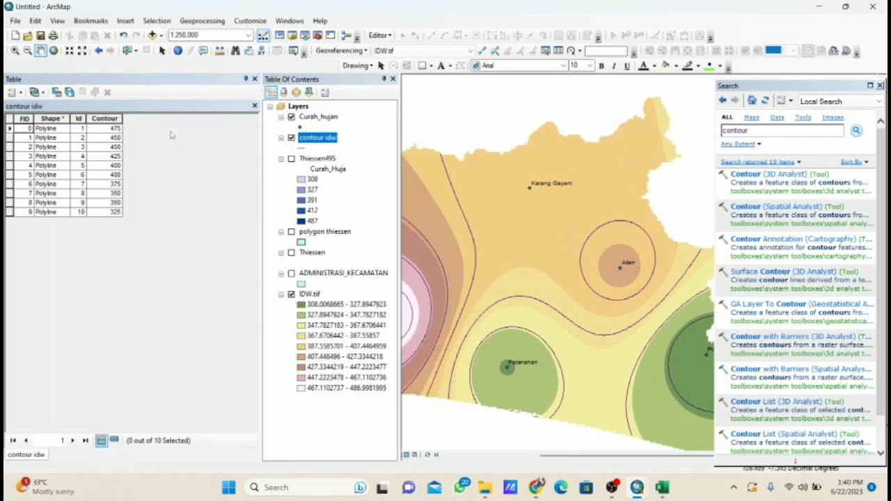
pyautogui.click(9, 128)
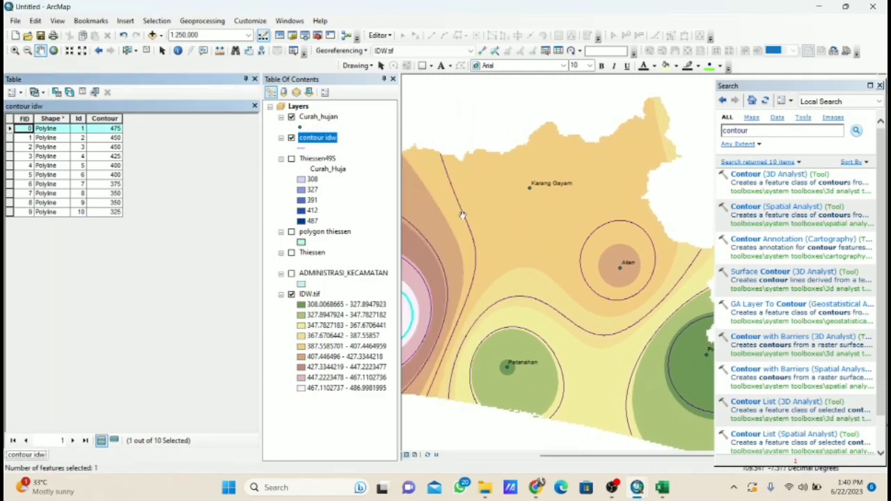
pyautogui.moveTo(490, 221); pyautogui.dragTo(573, 198)
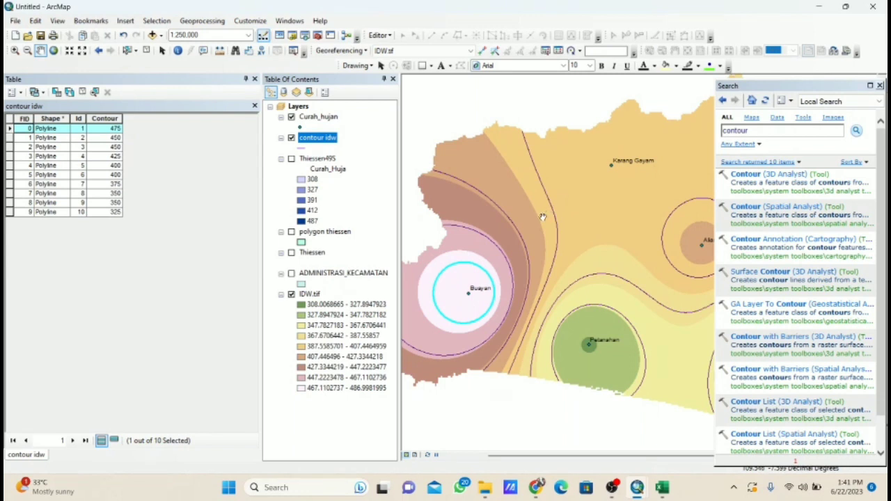
pyautogui.moveTo(547, 224); pyautogui.dragTo(499, 195)
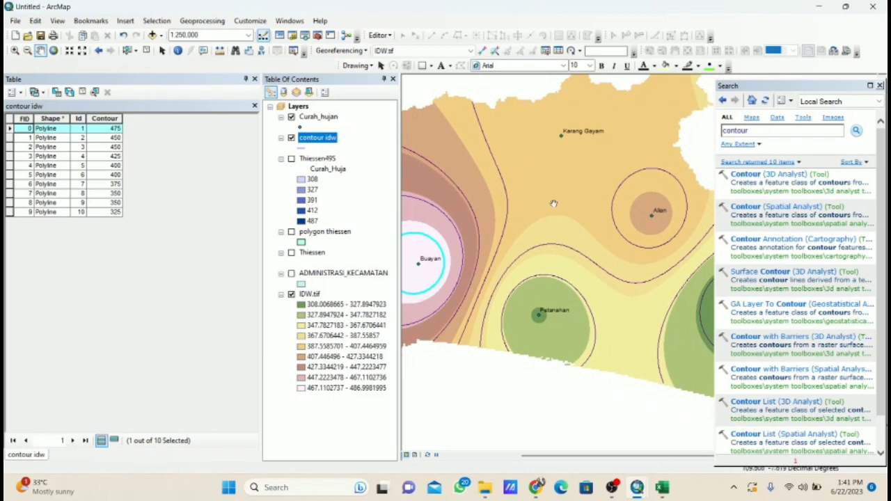
pyautogui.moveTo(553, 203); pyautogui.dragTo(512, 177)
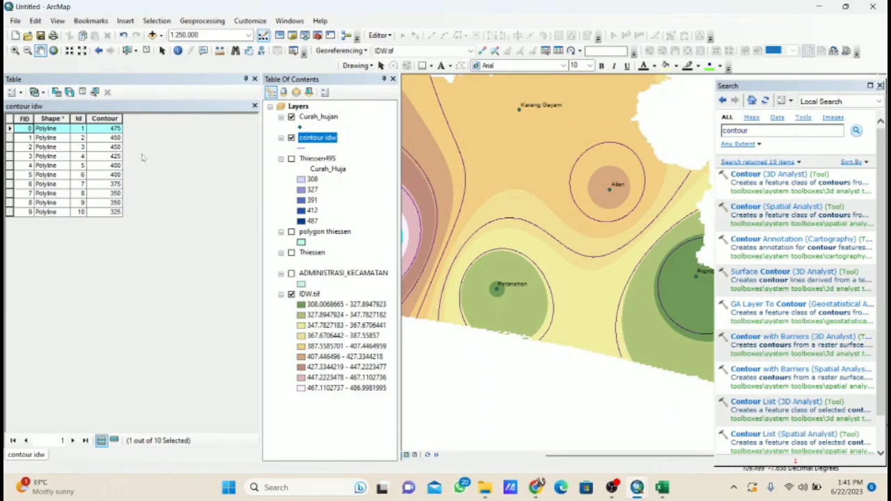
pyautogui.click(253, 103)
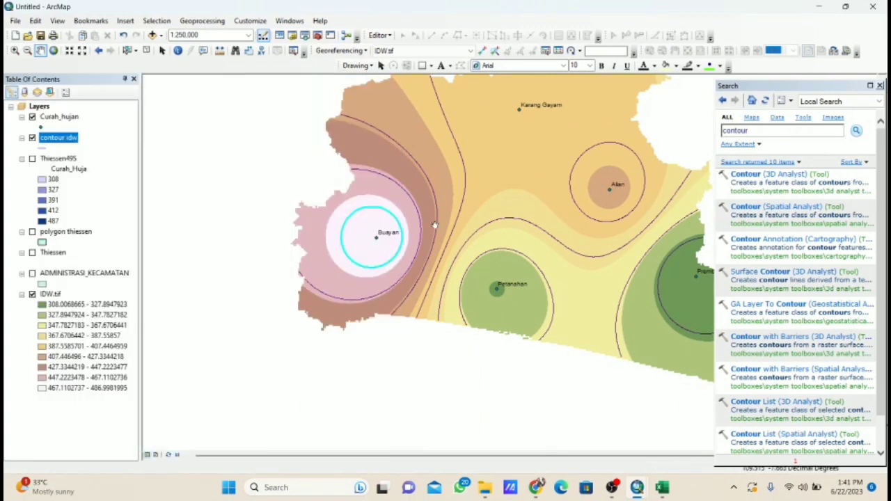
pyautogui.moveTo(248, 101); pyautogui.dragTo(227, 149)
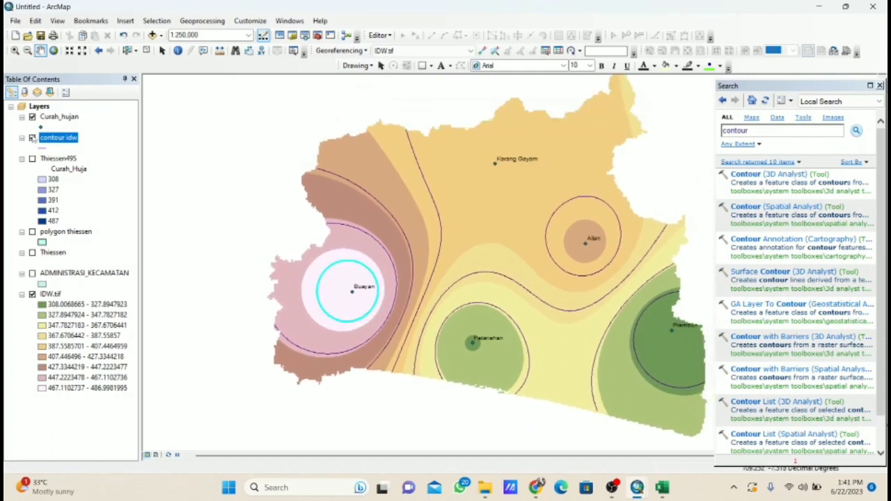
# Step: Reopen the contour idw attribute table, clear the selected contour line and close the table
pyautogui.rightClick(40, 137)
pyautogui.click(80, 169)
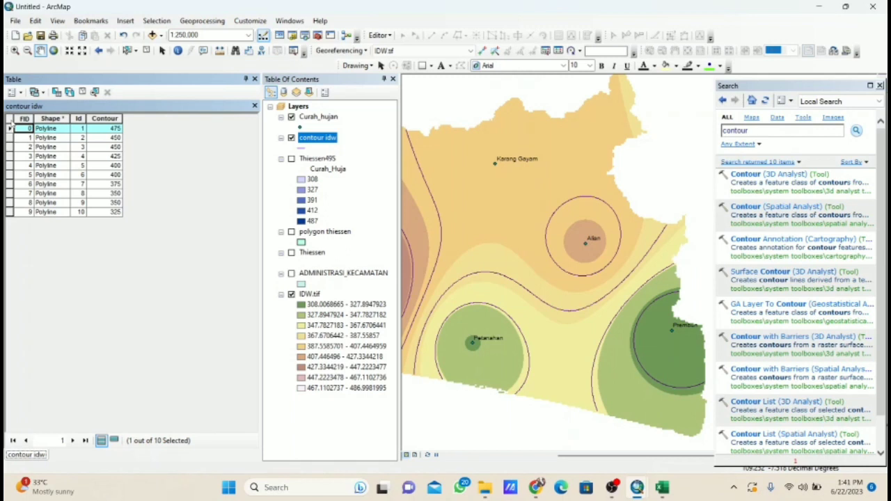
pyautogui.click(254, 105)
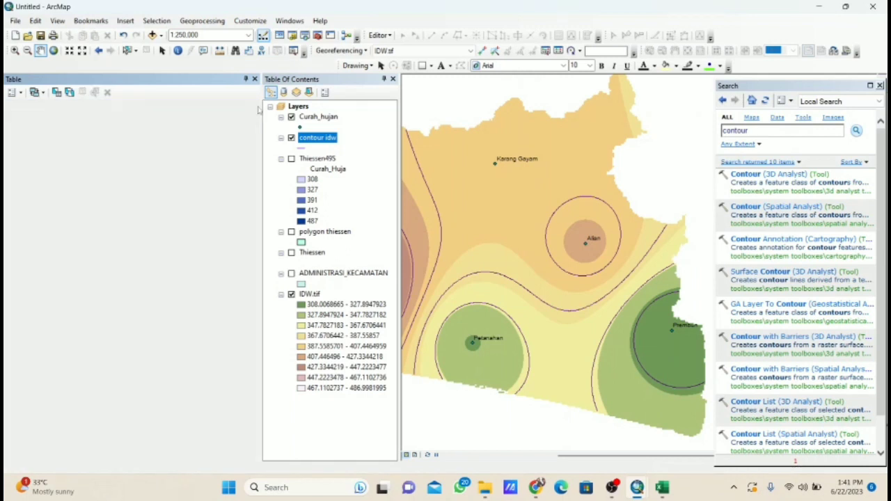
pyautogui.moveTo(541, 229); pyautogui.dragTo(475, 237)
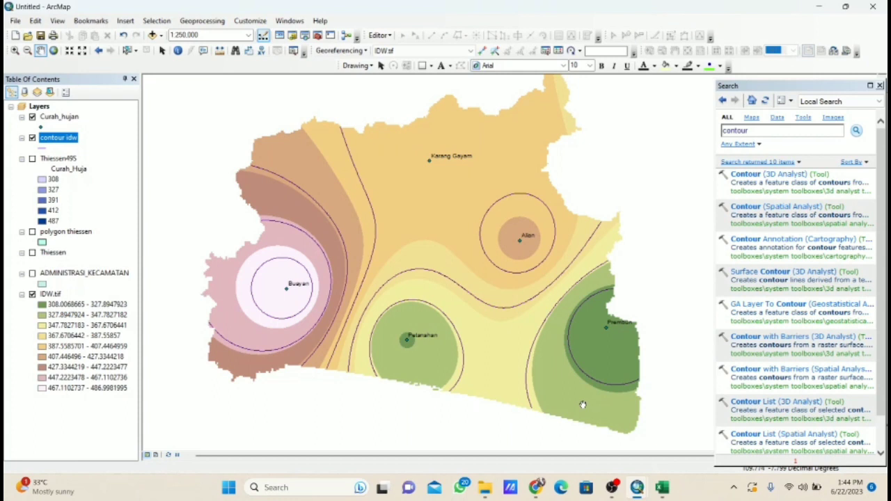
# Step: Close the Search window and open the Kriging tool from the Spatial Analyst interpolation toolset
pyautogui.click(881, 85)
pyautogui.click(882, 85)
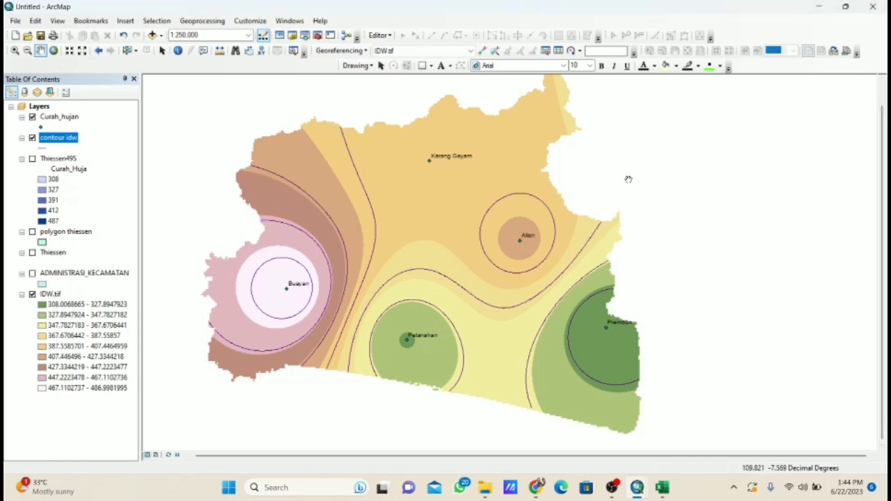
pyautogui.moveTo(555, 204); pyautogui.dragTo(580, 217)
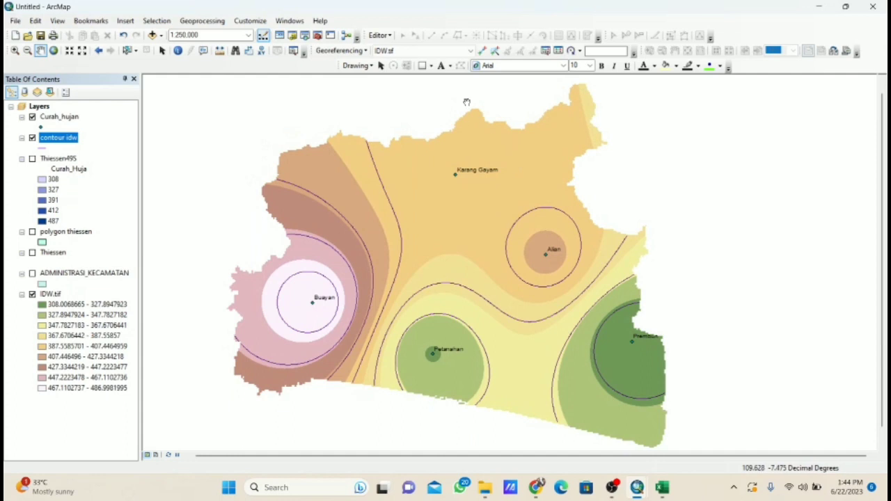
pyautogui.click(317, 34)
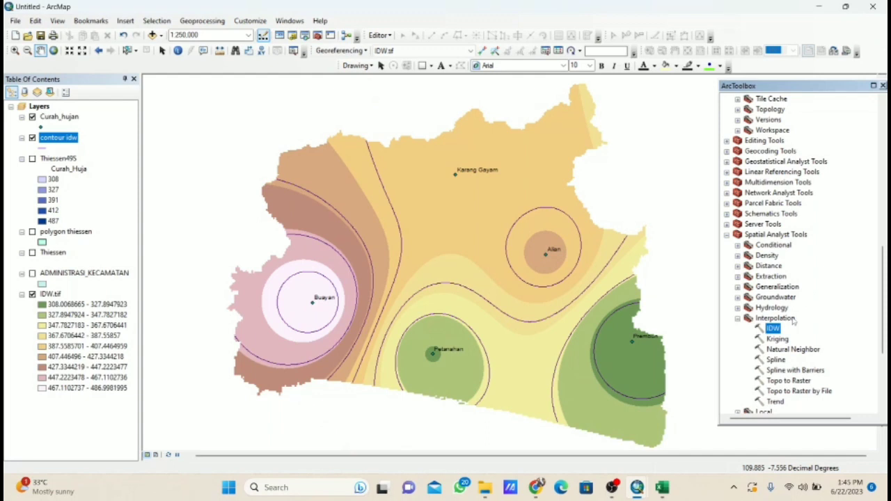
pyautogui.doubleClick(777, 340)
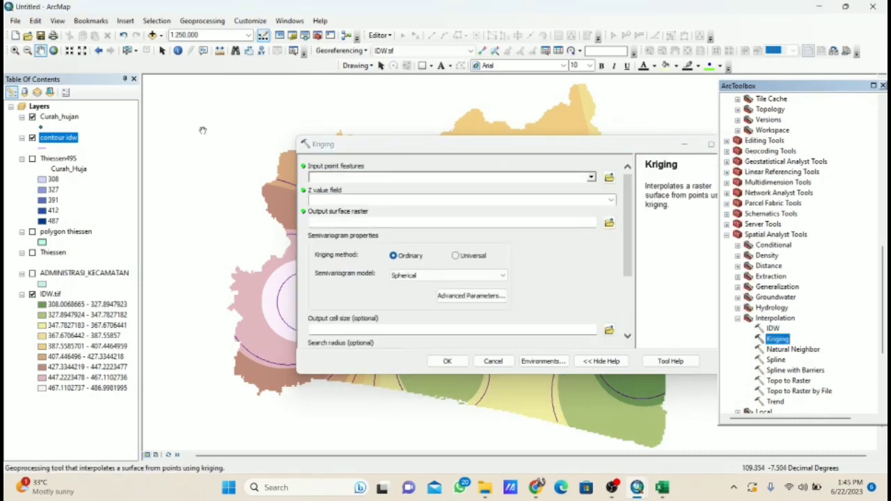
# Step: Use Curah_hujan as the kriging input points, Curah_Huja as the Z value field, and a Linear semivariogram model
pyautogui.moveTo(69, 120); pyautogui.dragTo(330, 178)
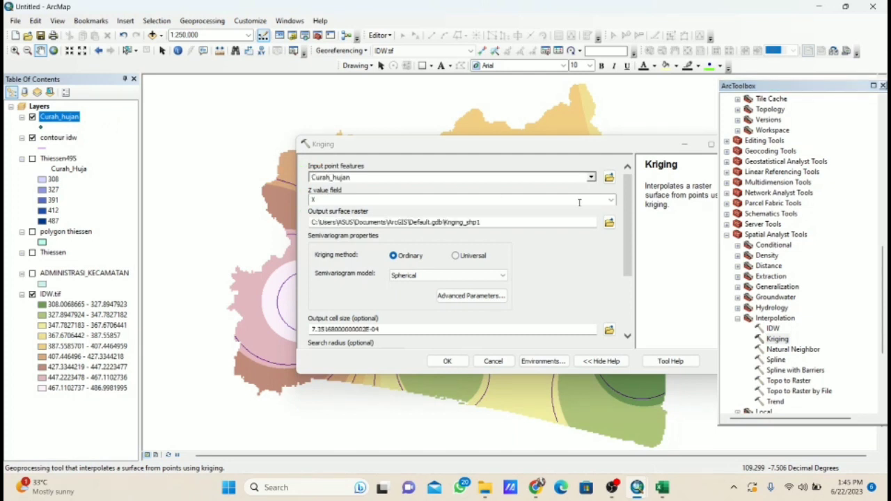
pyautogui.click(609, 200)
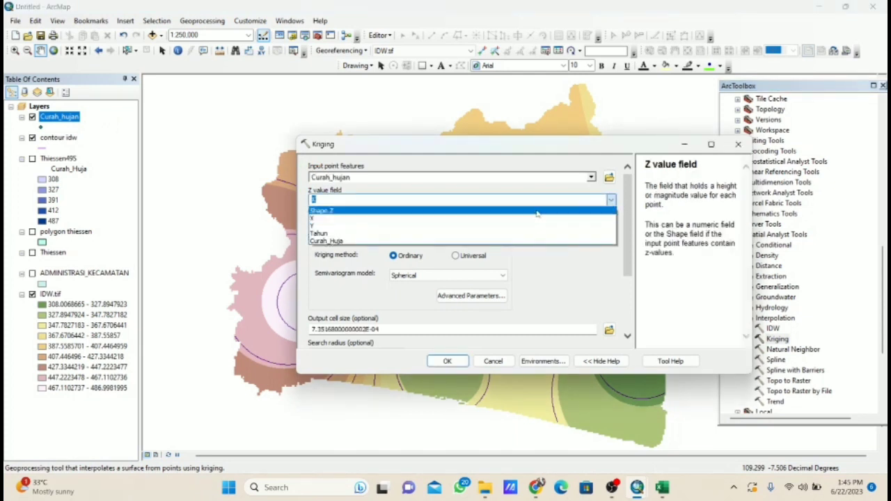
pyautogui.click(466, 241)
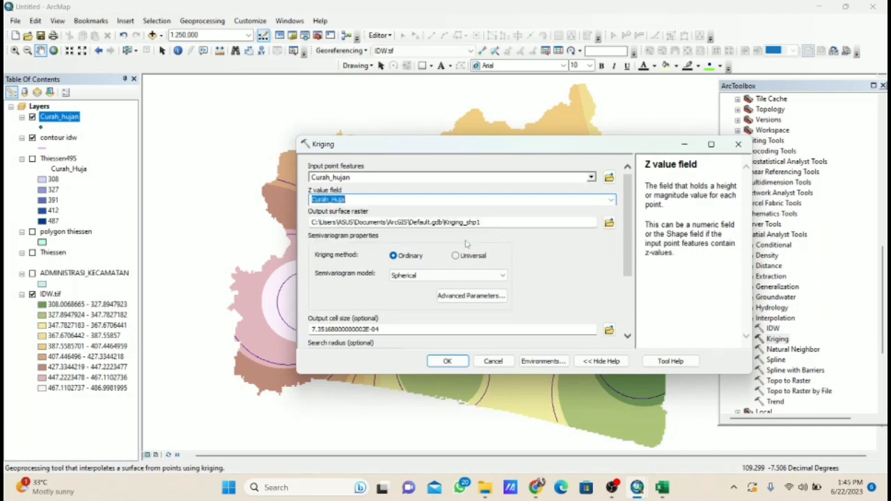
pyautogui.click(501, 276)
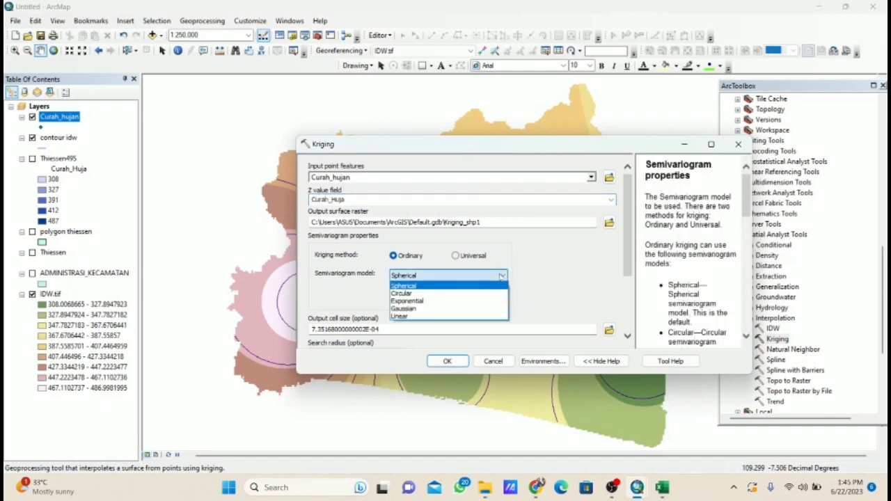
pyautogui.click(416, 317)
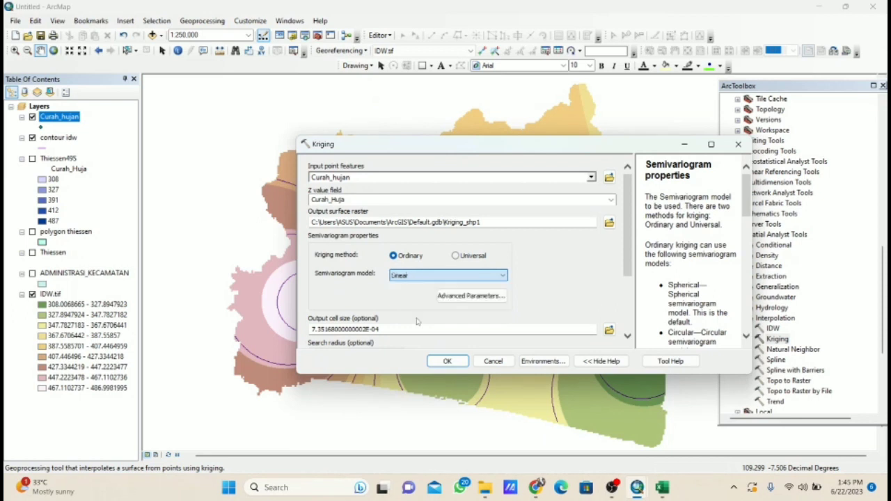
# Step: In the Kriging environment settings, set the processing extent to Same as layer ADMINISTRASI_KECAMATAN
pyautogui.click(544, 361)
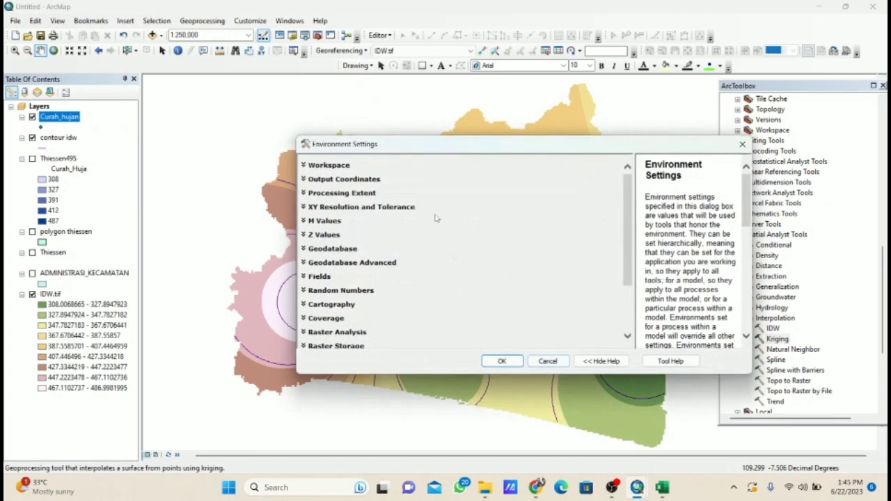
pyautogui.click(359, 195)
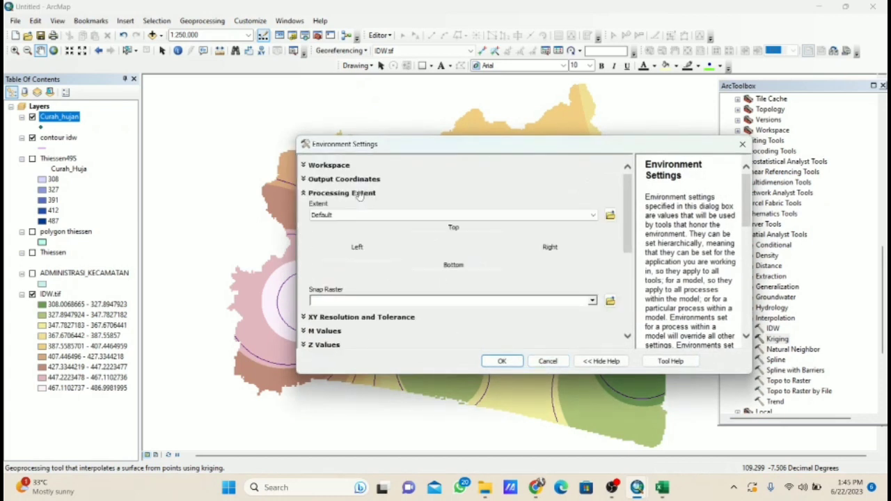
pyautogui.click(379, 215)
pyautogui.click(387, 265)
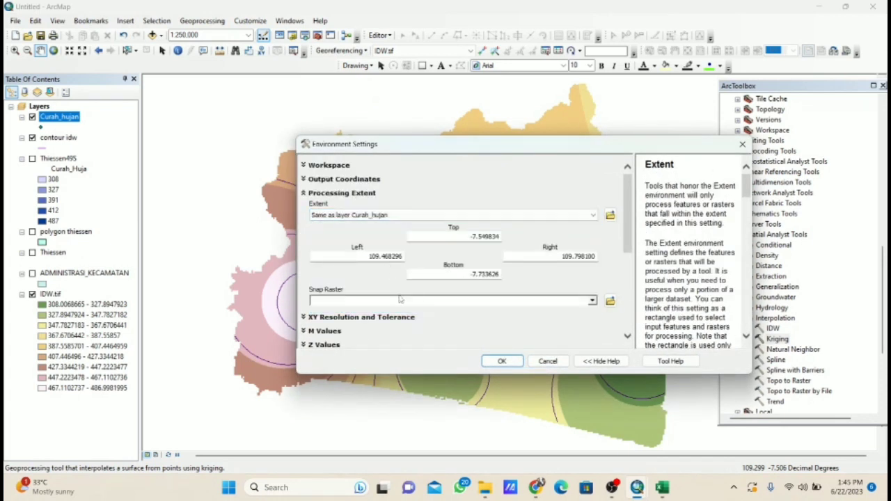
pyautogui.click(453, 217)
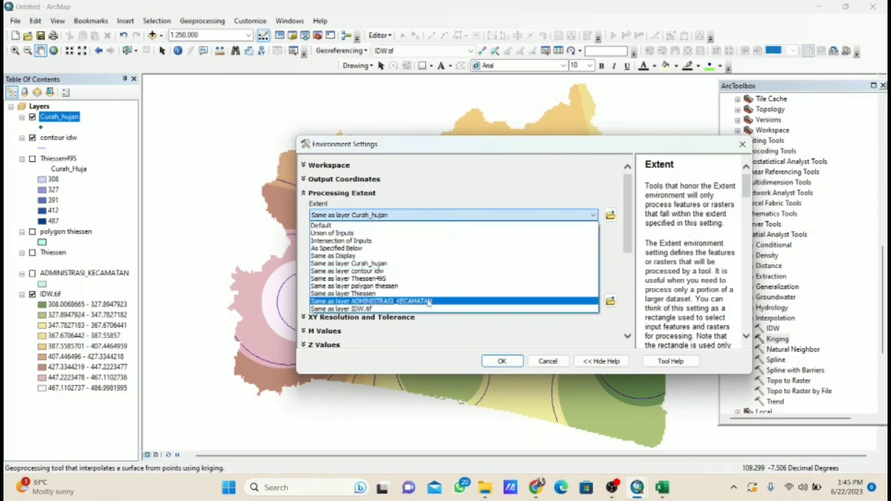
pyautogui.click(429, 302)
# Step: Set the raster analysis mask to ADMINISTRASI_KECAMATAN and accept the environment settings
pyautogui.scroll(-5, 428, 304)
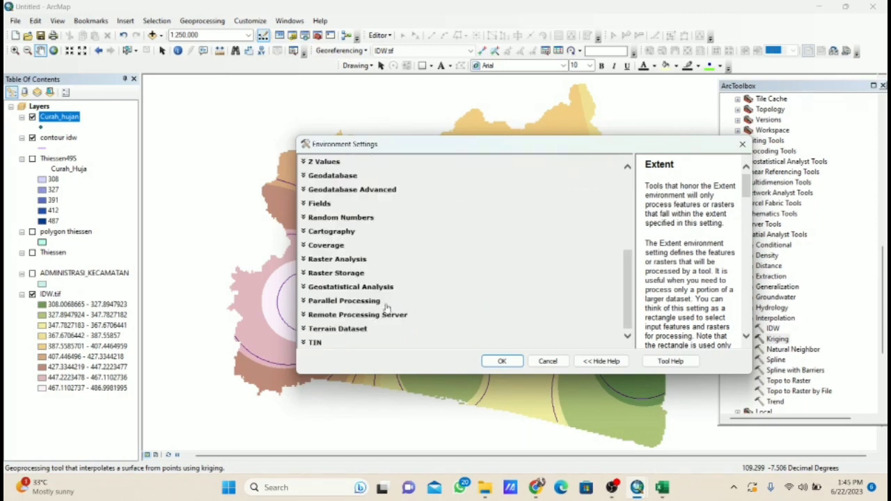
pyautogui.click(356, 260)
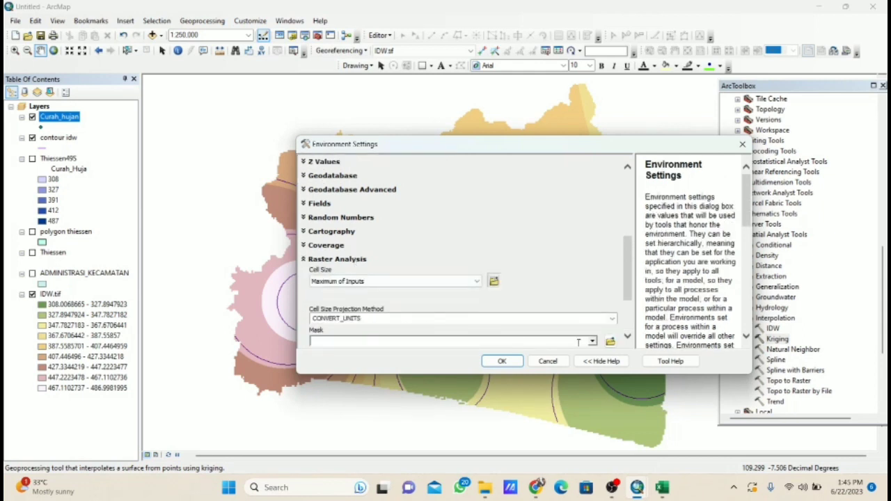
pyautogui.click(590, 342)
pyautogui.click(593, 342)
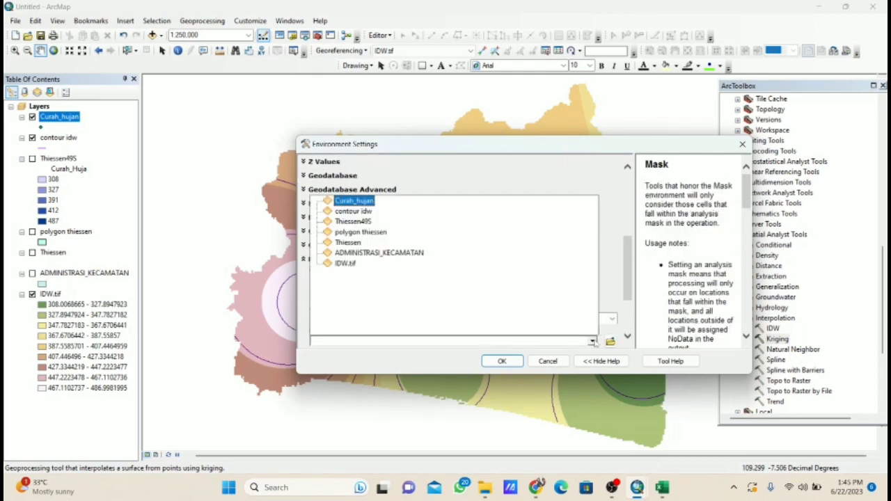
pyautogui.click(395, 256)
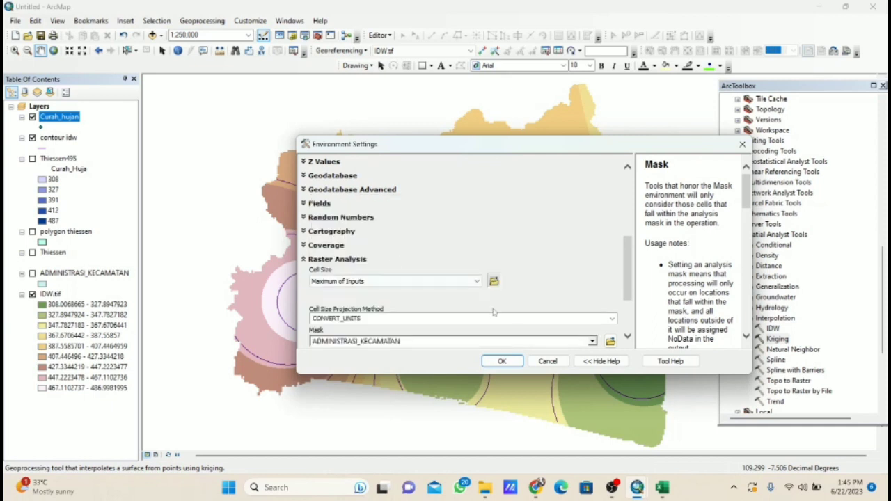
pyautogui.click(519, 365)
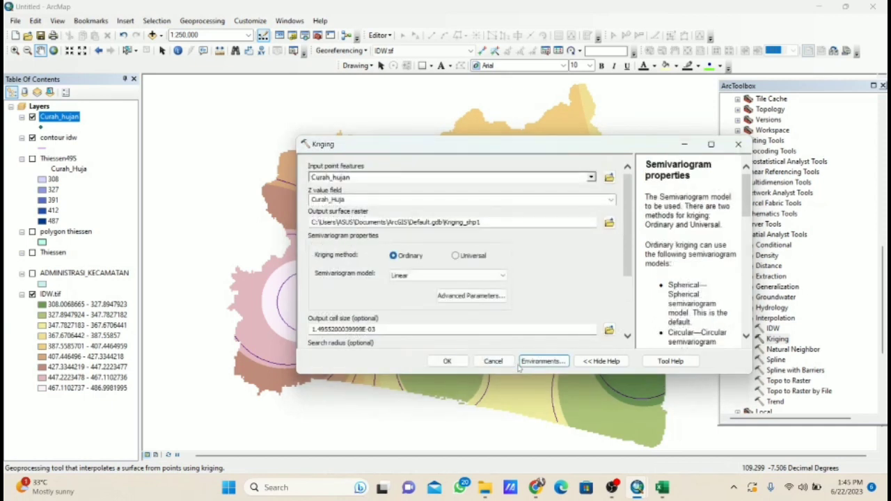
# Step: Save the output surface raster as Kriging.tif in the Statsbio UAS folder and run the Kriging tool
pyautogui.scroll(-2, 499, 286)
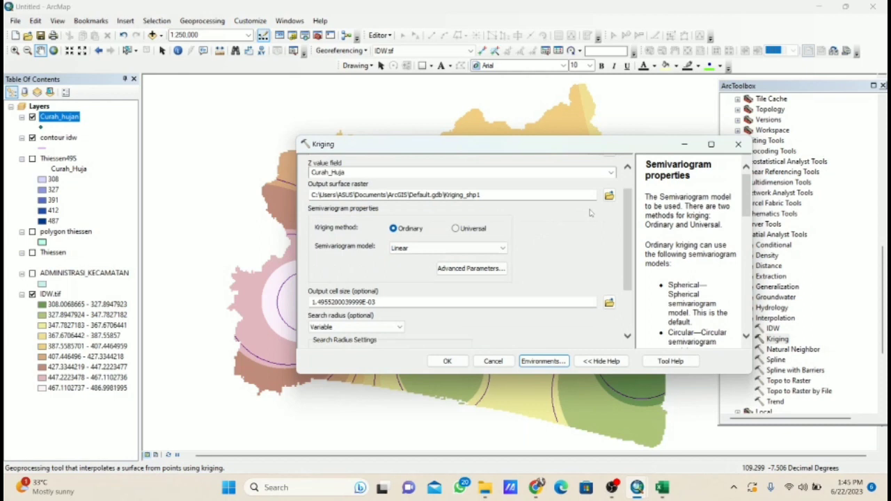
pyautogui.click(609, 195)
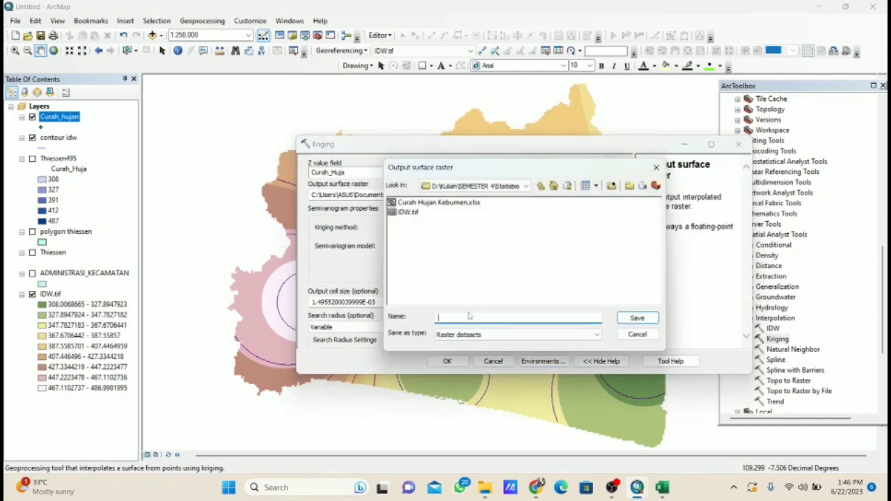
pyautogui.click(527, 185)
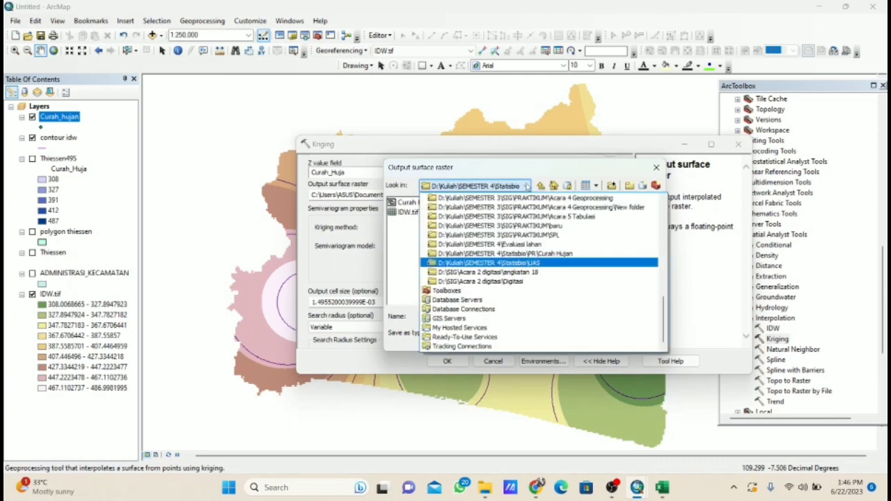
pyautogui.click(519, 267)
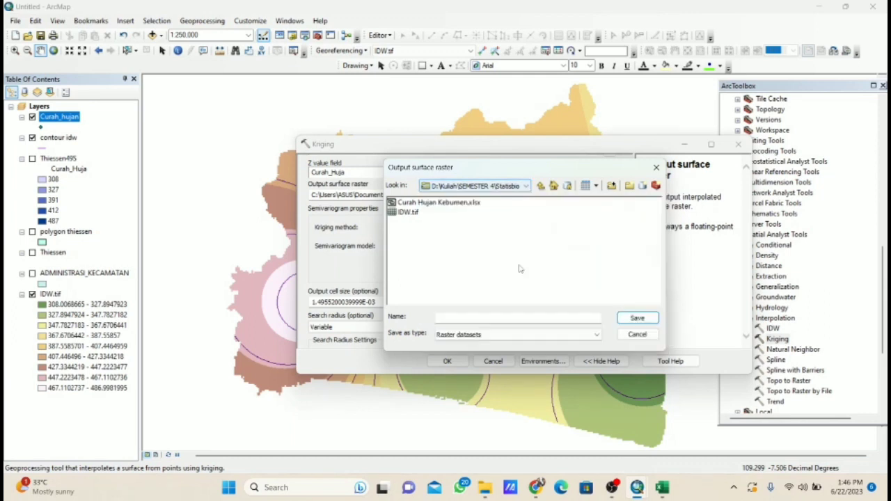
pyautogui.click(497, 319)
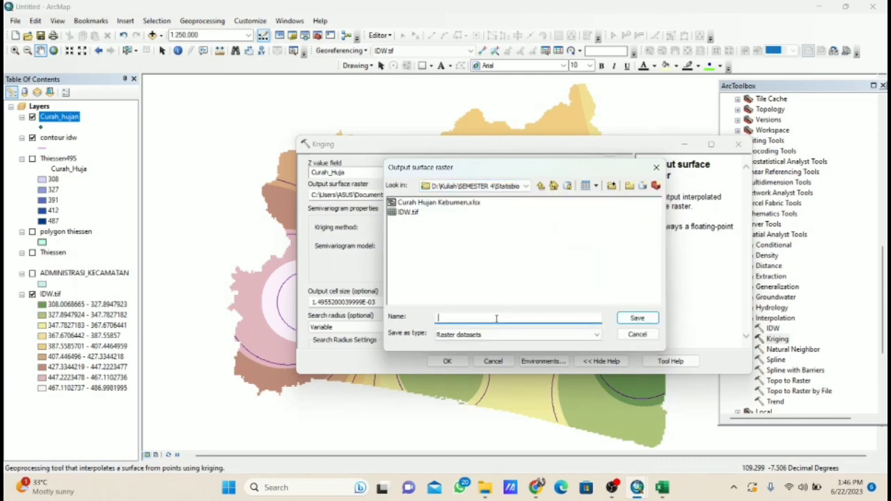
pyautogui.write('Kriging.tif')
pyautogui.click(635, 317)
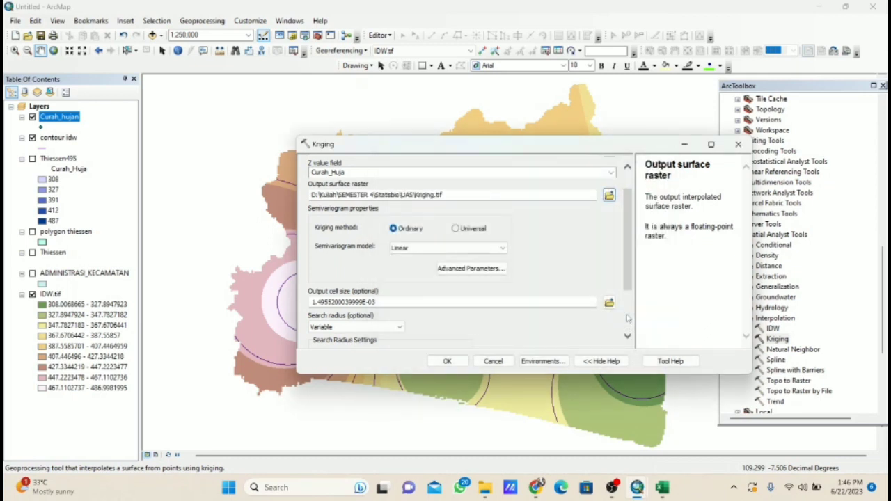
pyautogui.click(458, 362)
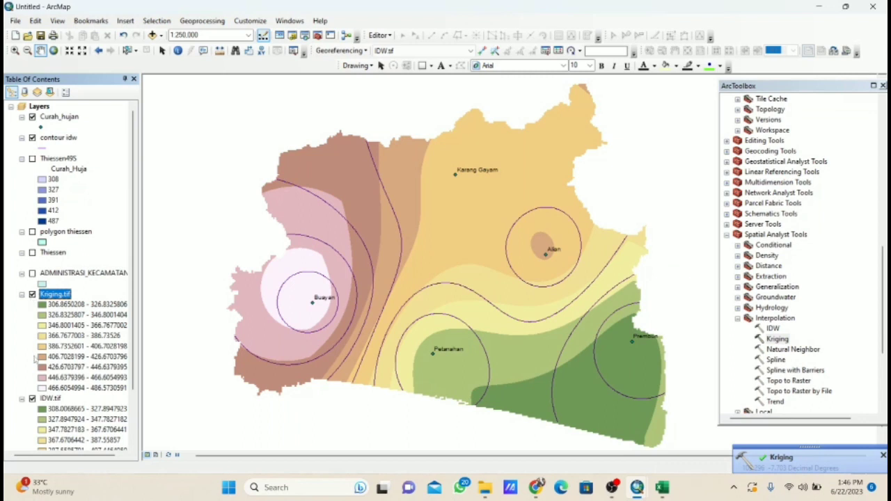
# Step: Hide IDW.tif and contour idw, show ADMINISTRASI_KECAMATAN, and move Kriging.tif above it in the layer order
pyautogui.click(32, 398)
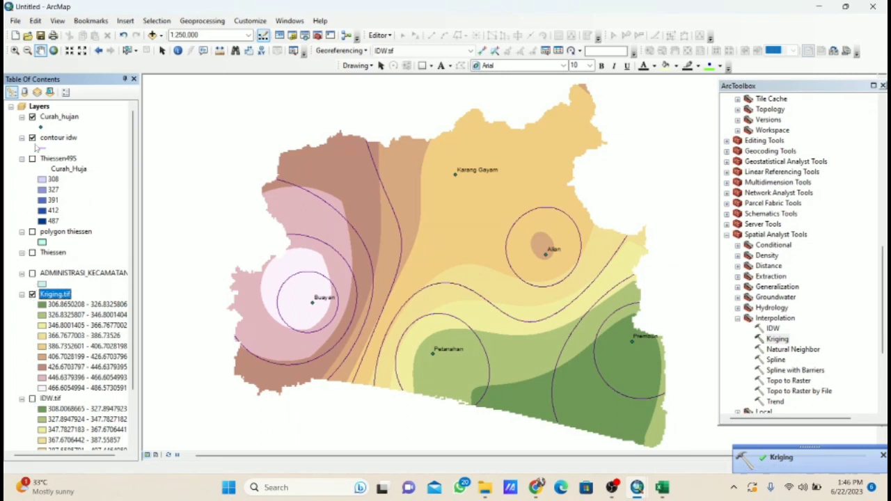
pyautogui.click(32, 137)
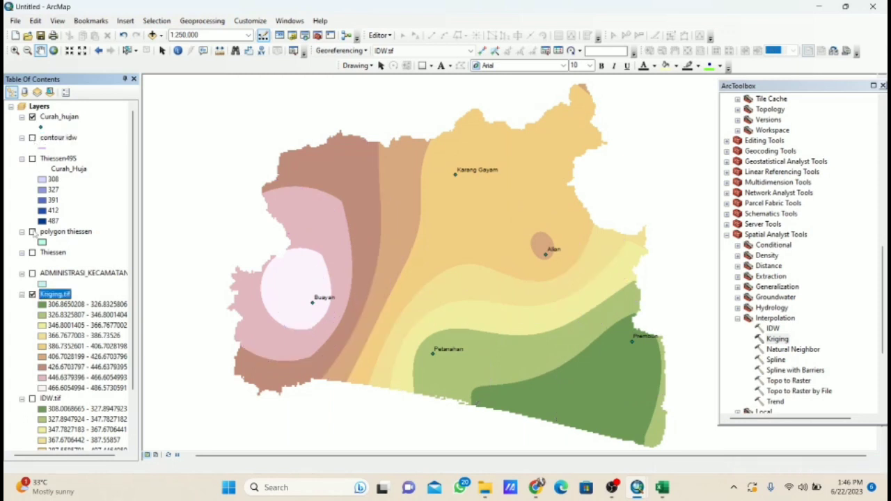
pyautogui.click(32, 273)
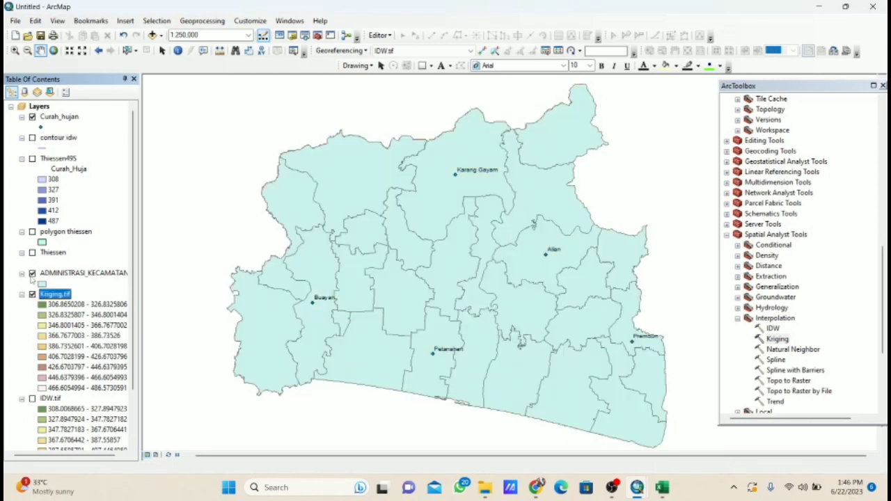
pyautogui.moveTo(46, 296); pyautogui.dragTo(51, 262)
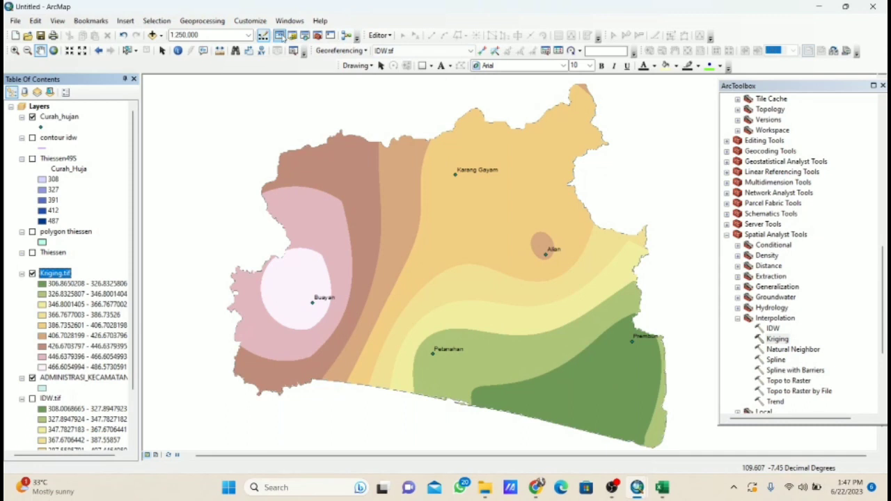
# Step: Open the Contour (3D Analyst) tool from the contour search results, ready for its input raster
pyautogui.click(304, 36)
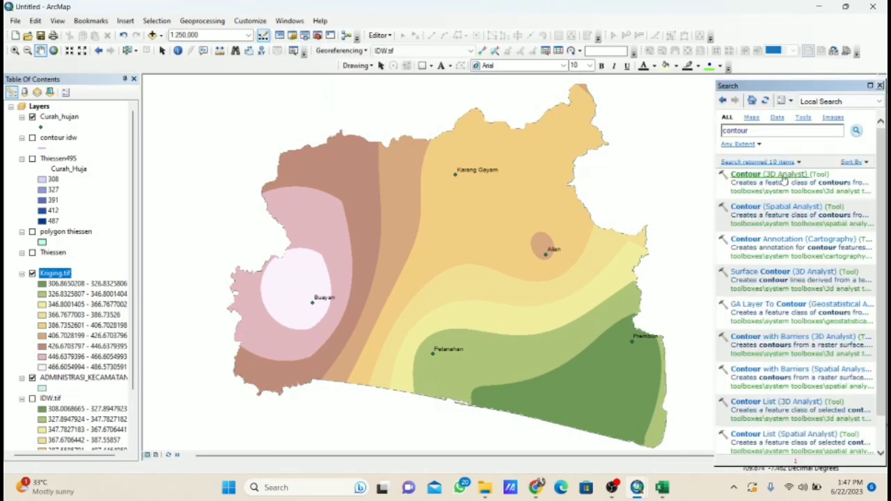
pyautogui.click(783, 177)
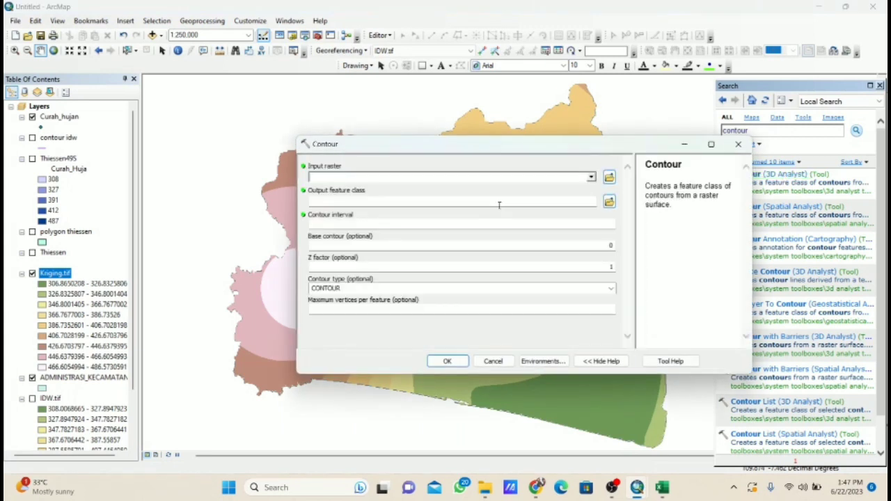
pyautogui.click(351, 179)
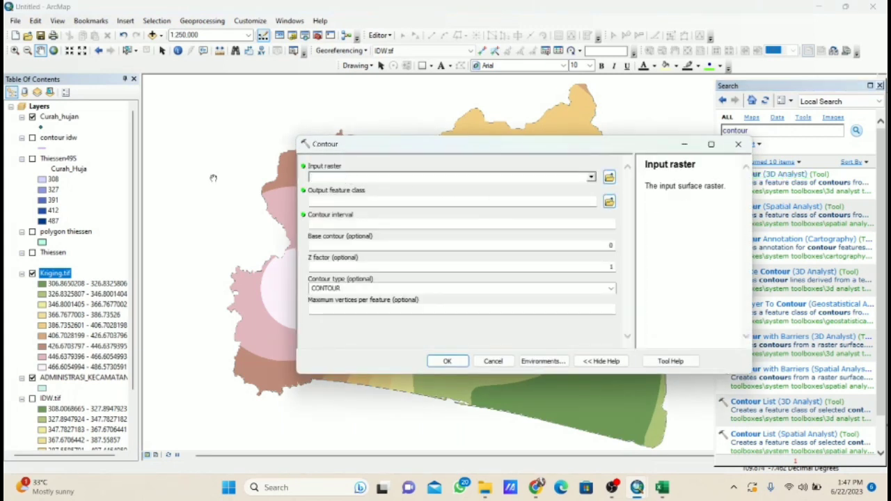
pyautogui.click(60, 117)
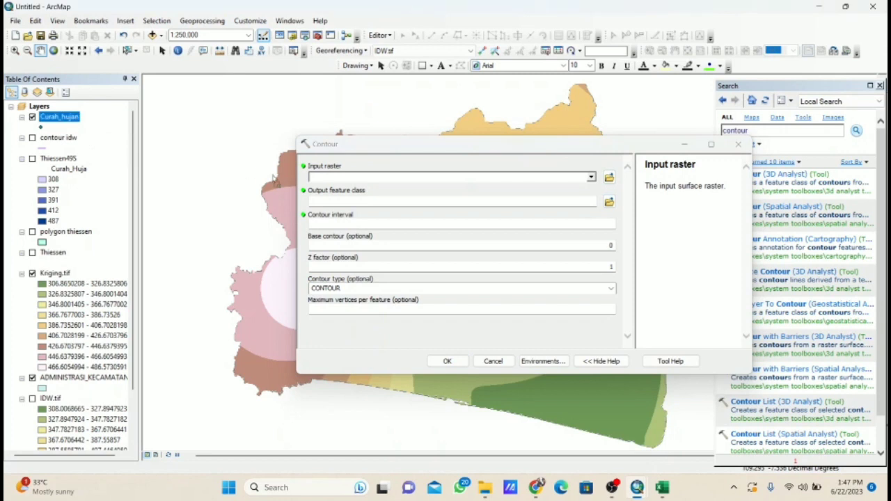
pyautogui.moveTo(326, 179); pyautogui.dragTo(328, 179)
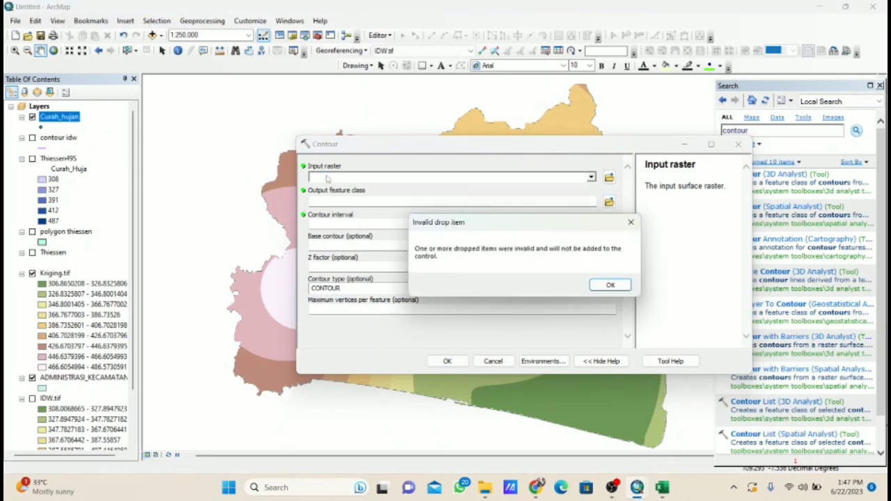
pyautogui.click(630, 222)
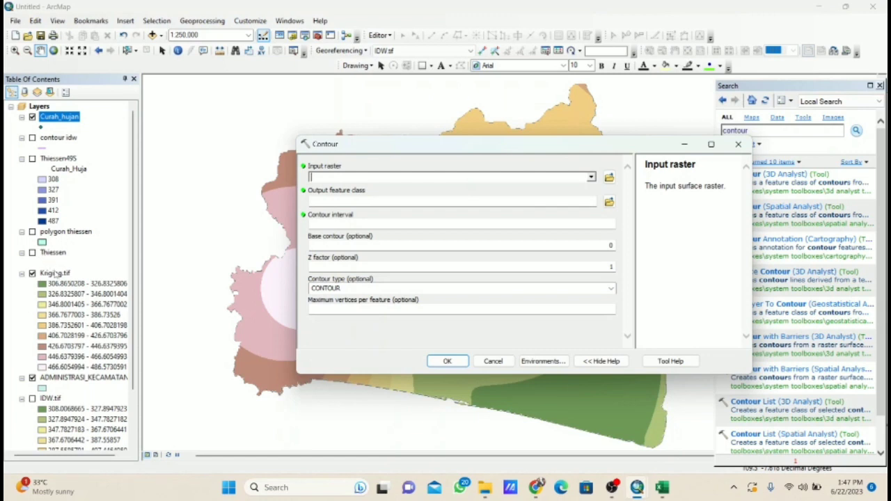
# Step: Use Kriging.tif as the contour input raster with an interval of 25, and name the output feature class contour kriging
pyautogui.moveTo(56, 273); pyautogui.dragTo(336, 179)
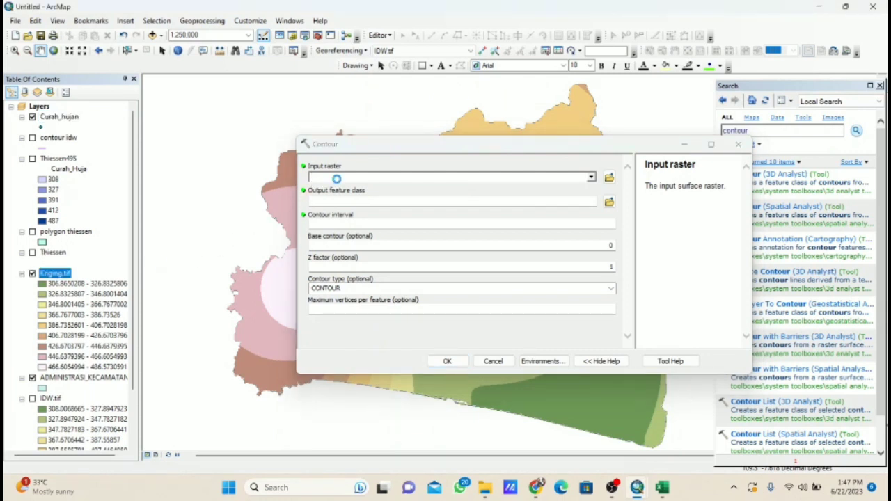
pyautogui.click(360, 222)
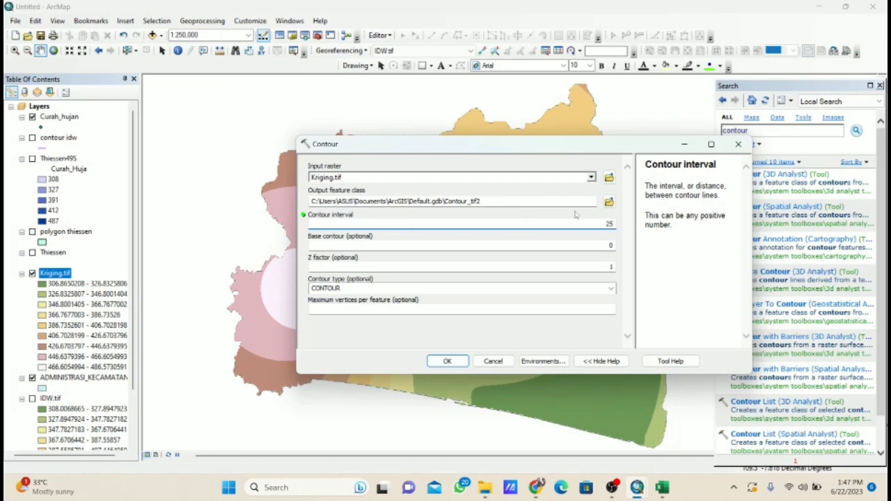
pyautogui.click(609, 201)
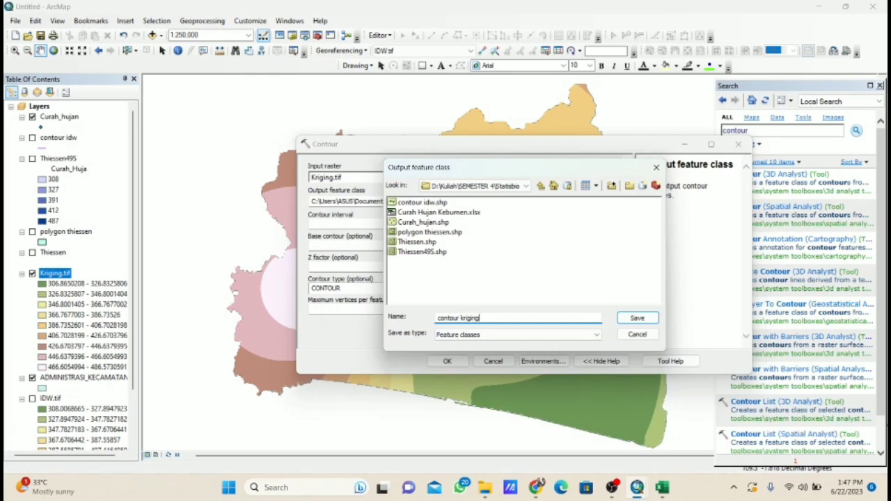
pyautogui.click(630, 319)
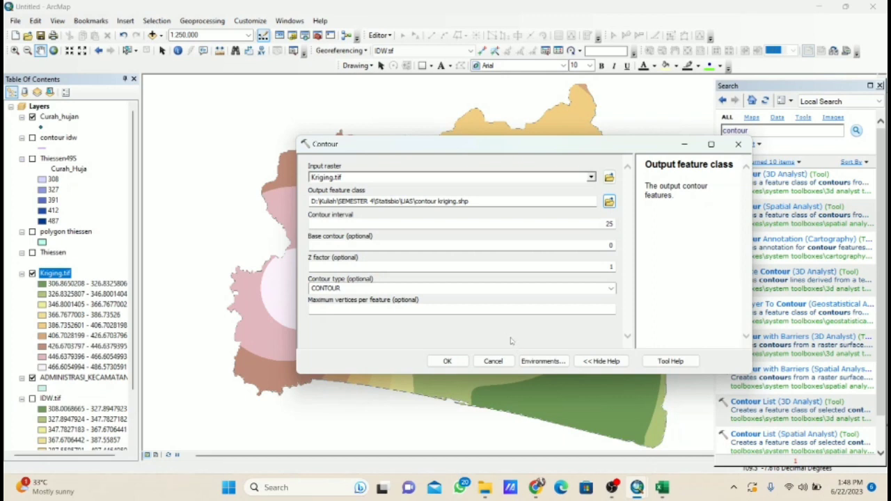
# Step: In the Contour environment settings, set both the processing extent and the raster analysis mask to ADMINISTRASI_KECAMATAN
pyautogui.click(529, 363)
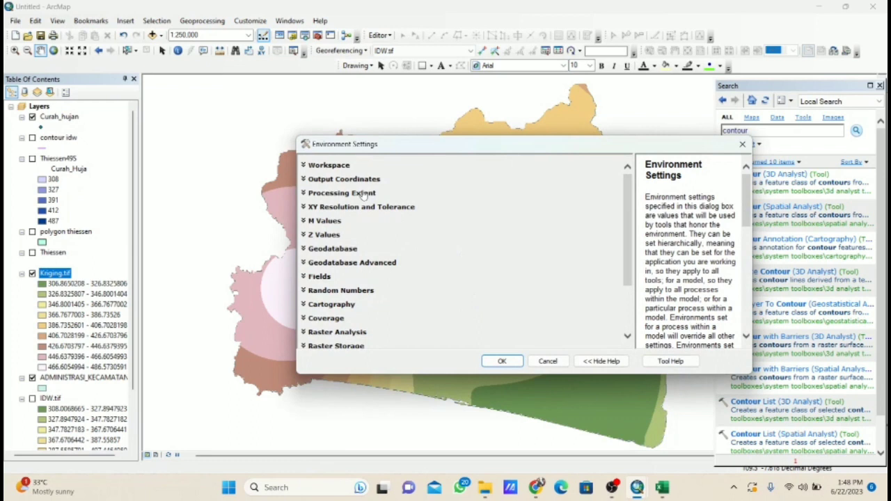
pyautogui.click(363, 193)
pyautogui.click(465, 216)
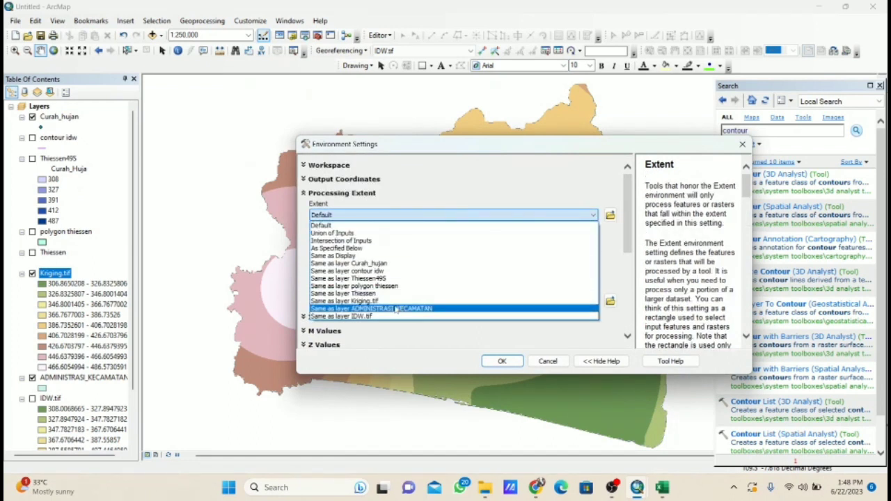
pyautogui.click(395, 309)
pyautogui.scroll(-5, 403, 306)
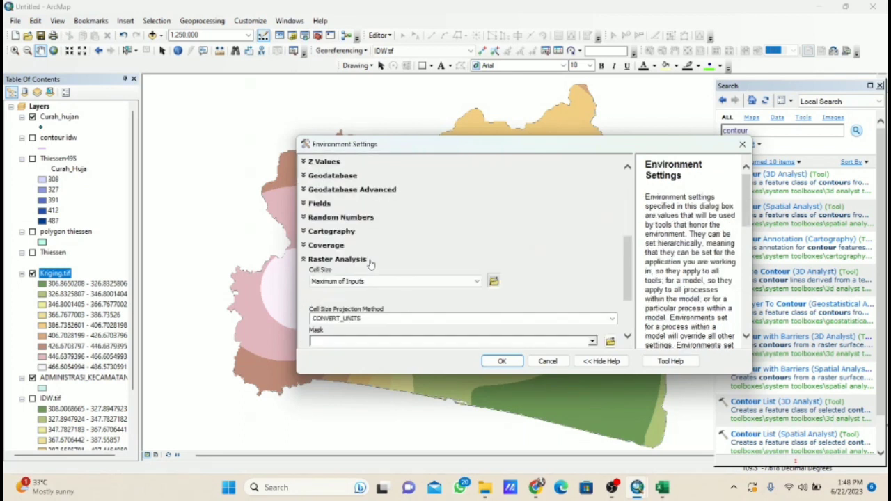
pyautogui.click(592, 342)
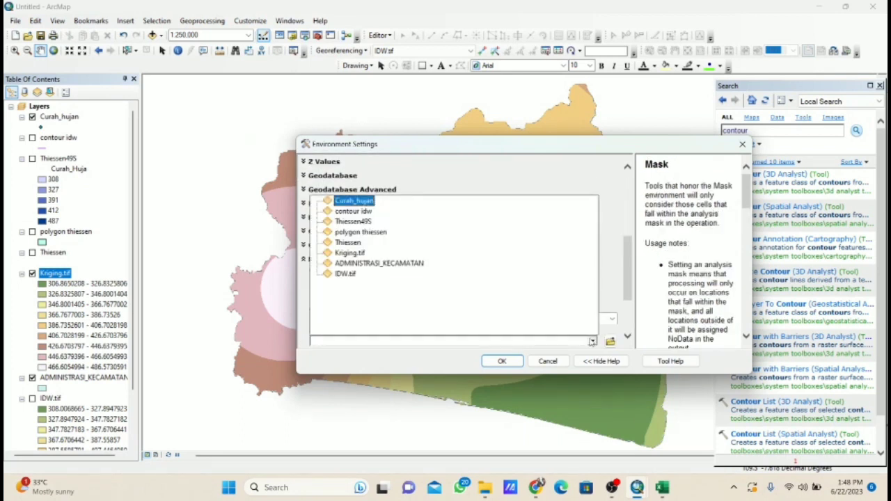
pyautogui.click(397, 264)
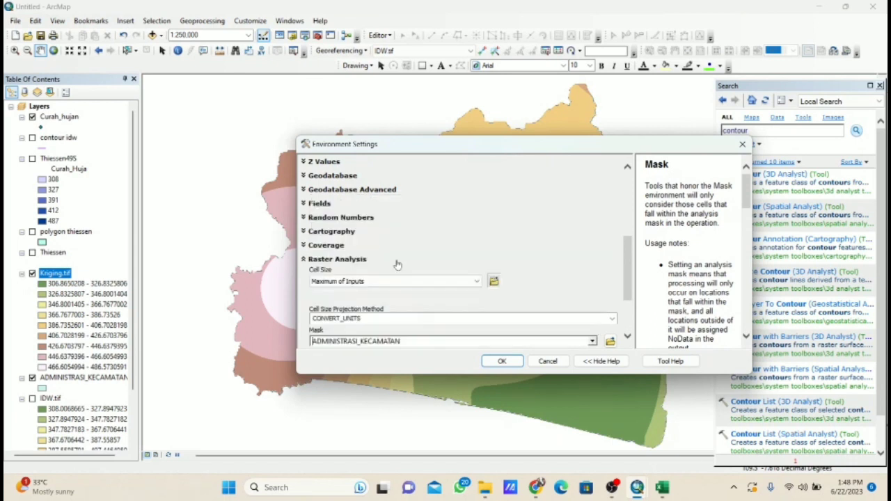
# Step: Apply the environment settings, run the Contour tool on Kriging.tif, and hide the contour kriging layer
pyautogui.click(507, 367)
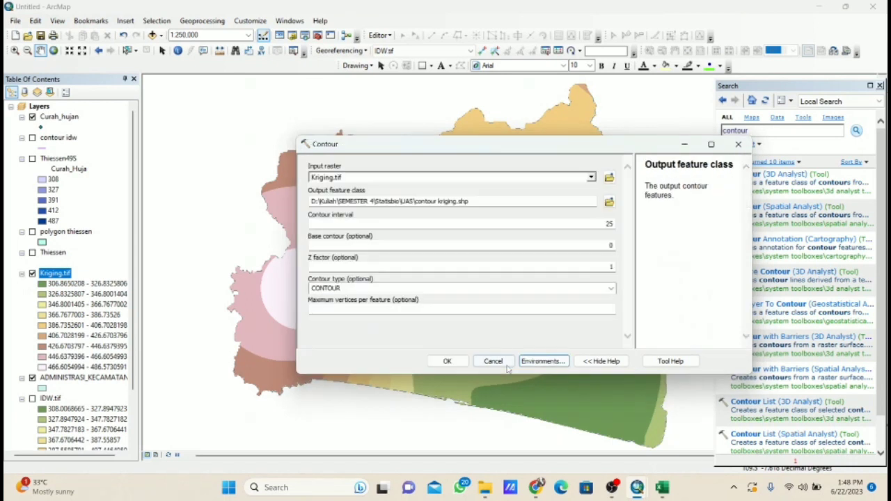
pyautogui.click(449, 362)
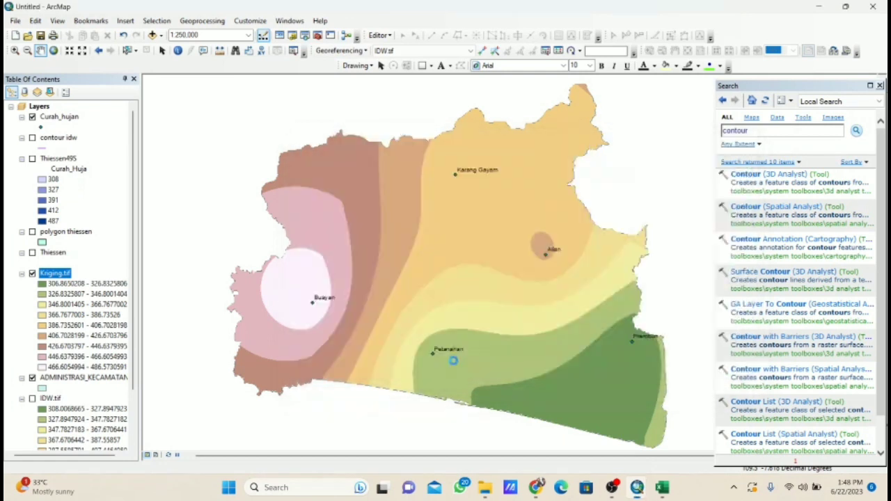
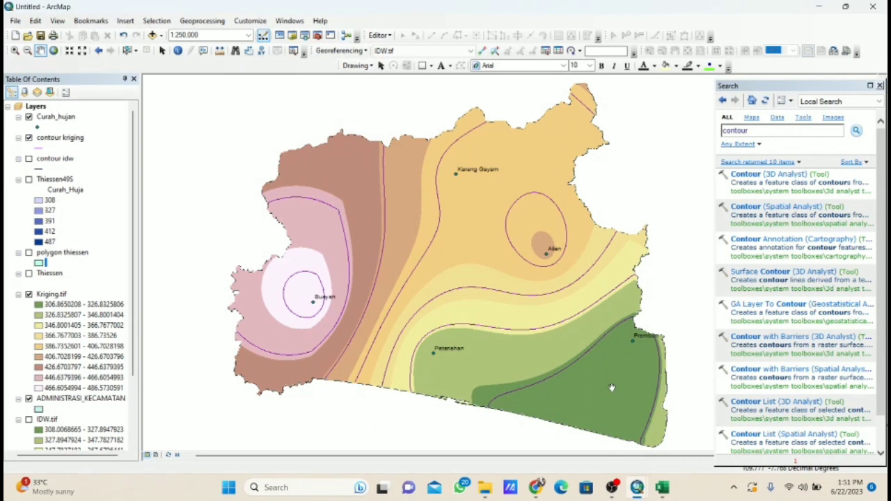
pyautogui.click(29, 138)
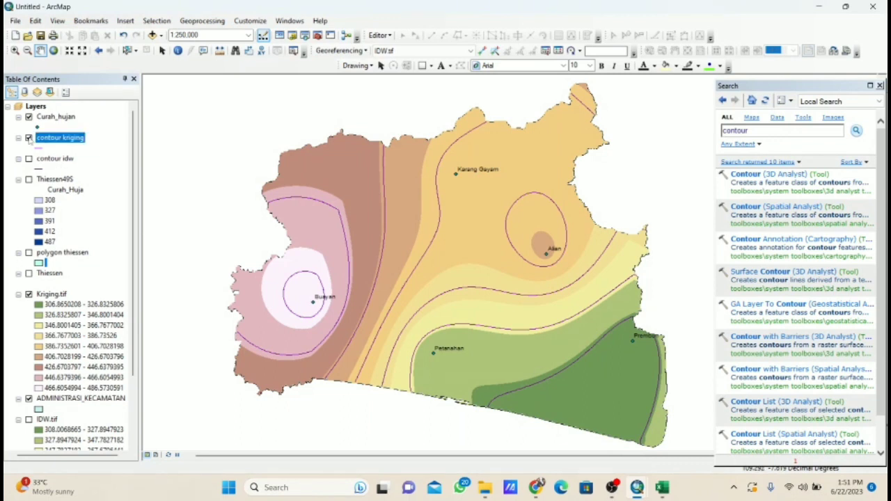
pyautogui.click(30, 138)
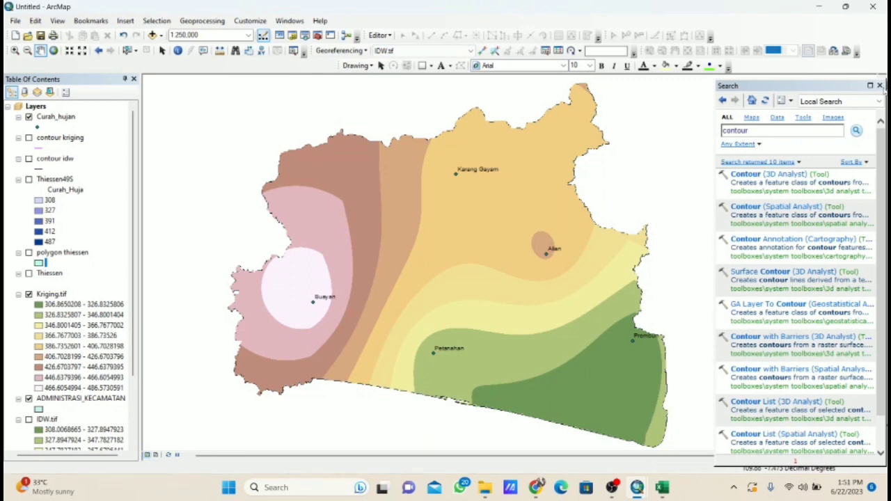
# Step: Close the search results and open the Spline interpolation tool, using Curah_hujan as input points and Curah_Huja as the Z value field
pyautogui.click(880, 86)
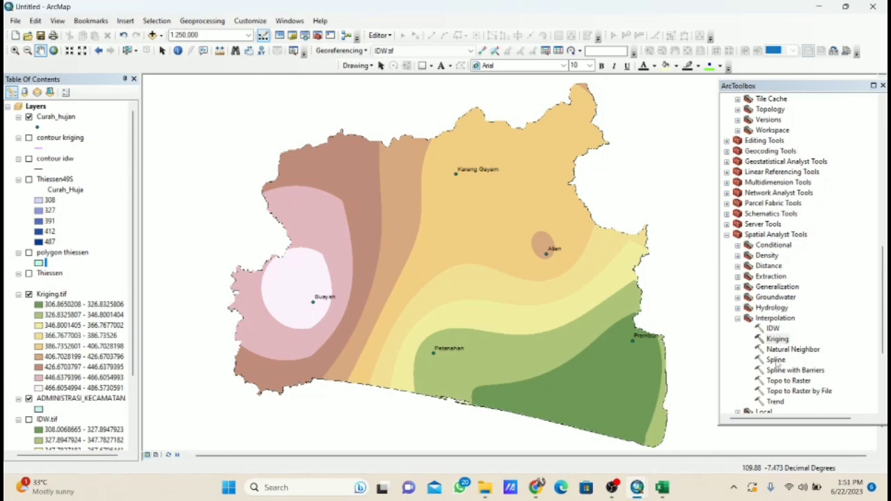
pyautogui.click(776, 360)
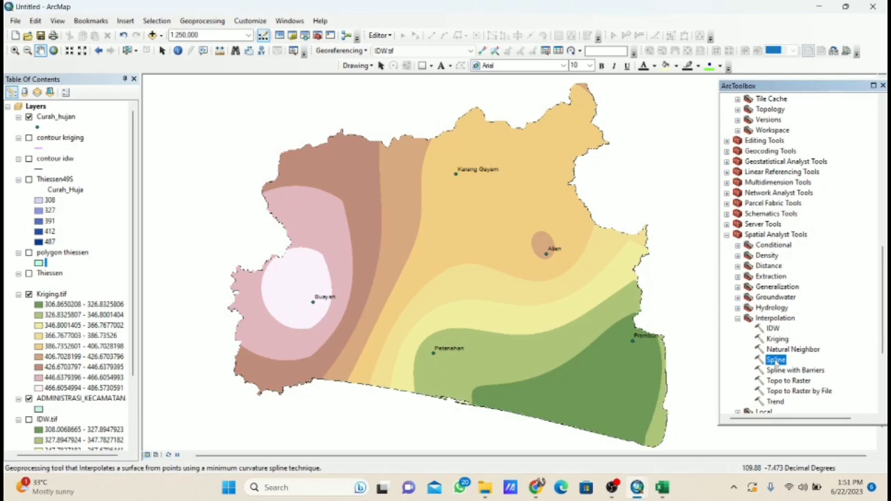
pyautogui.doubleClick(776, 360)
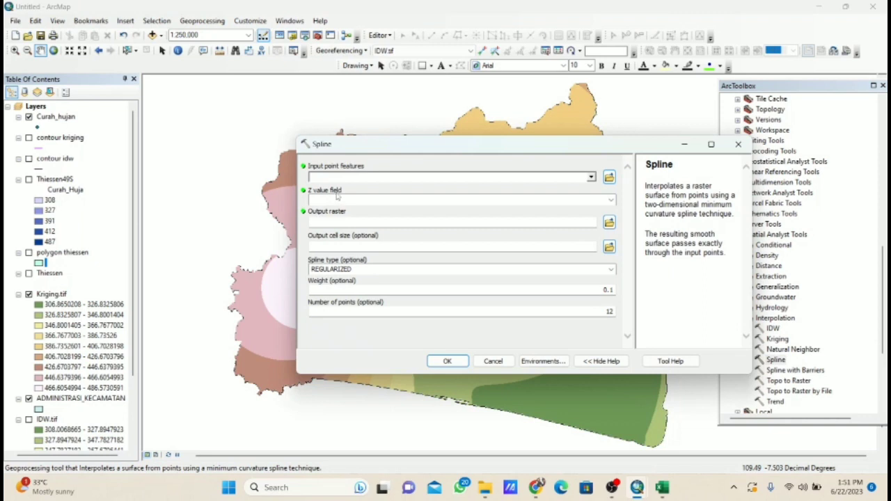
pyautogui.moveTo(55, 116); pyautogui.dragTo(333, 179)
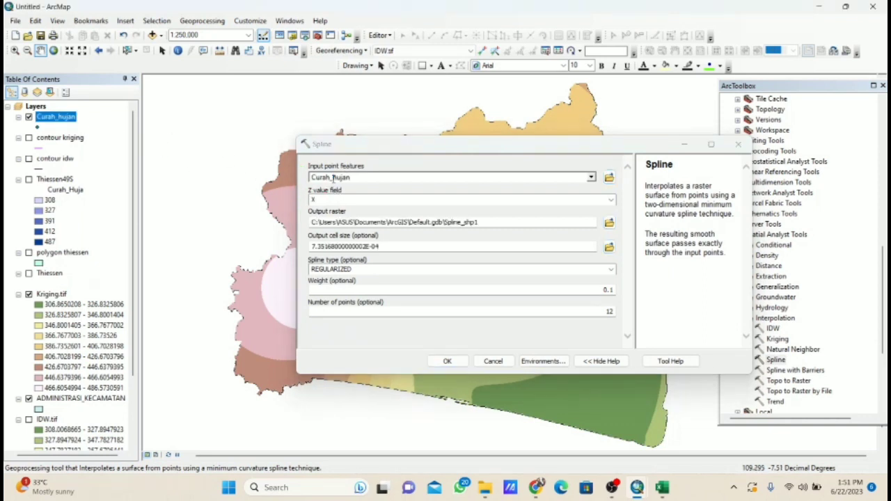
pyautogui.click(612, 200)
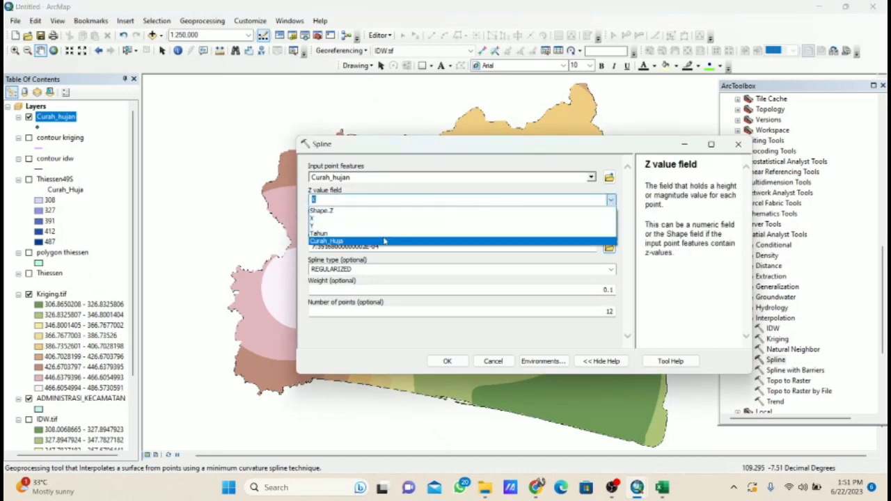
pyautogui.click(384, 240)
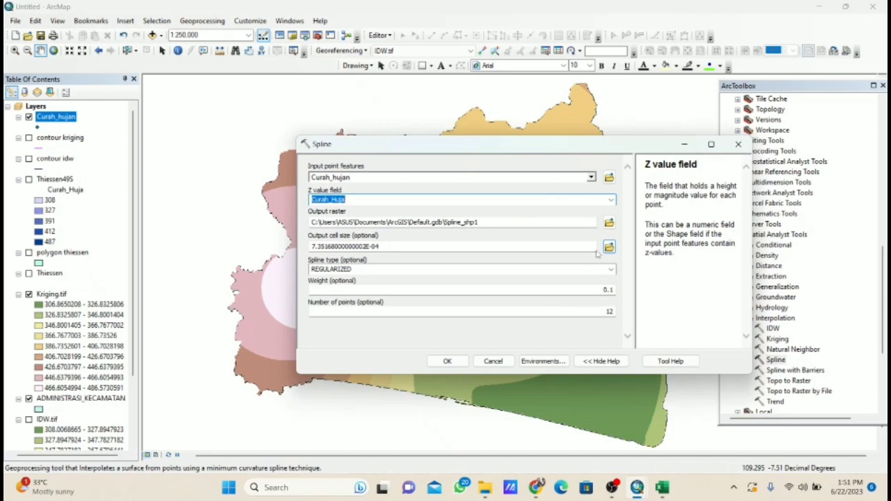
# Step: Name the Spline output raster Spline.tif and save it in the same folder as IDW.tif and Kriging.tif
pyautogui.click(609, 222)
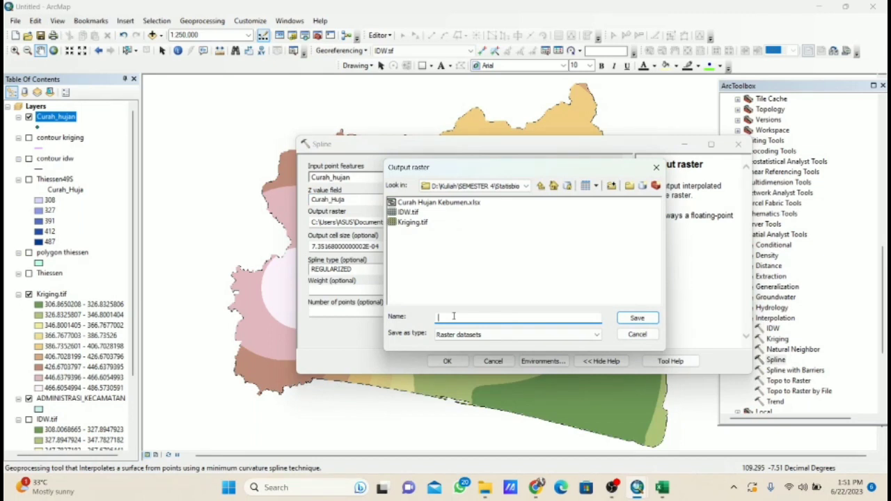
pyautogui.write('S')
pyautogui.write('pline.tif')
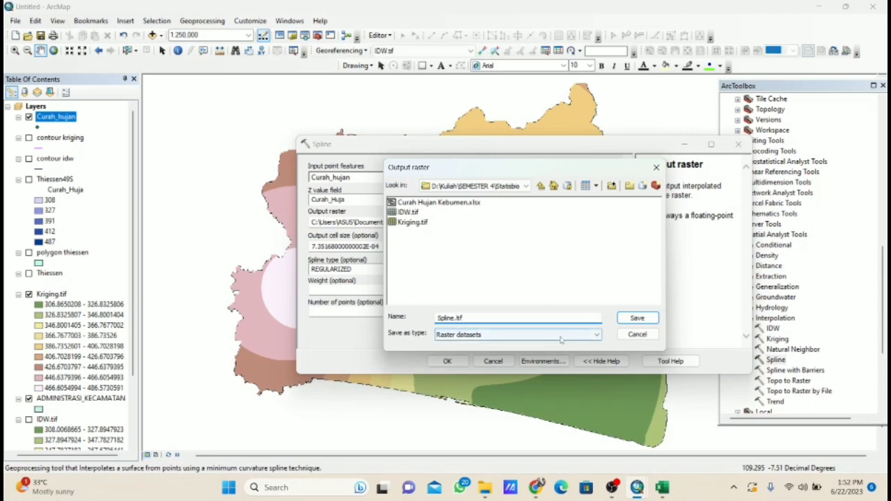
pyautogui.click(635, 319)
# Step: In the Spline environment settings, set both the processing extent and the raster analysis mask to ADMINISTRASI_KECAMATAN
pyautogui.click(529, 360)
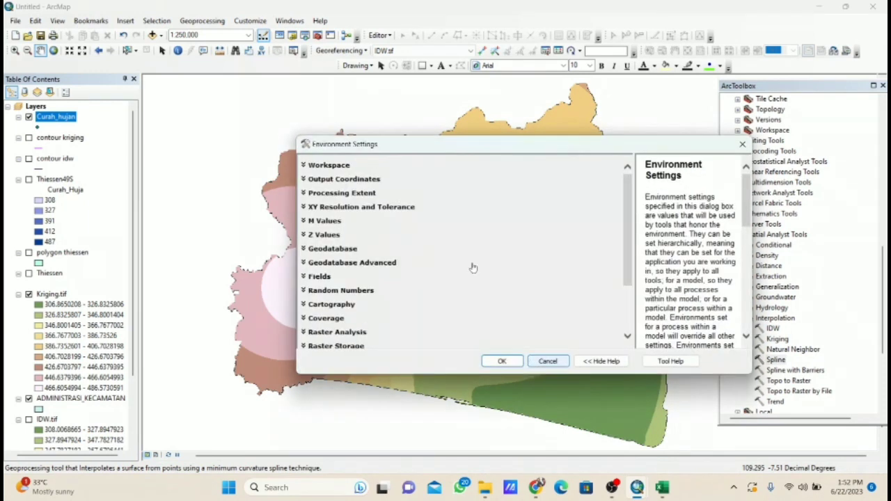
pyautogui.click(371, 194)
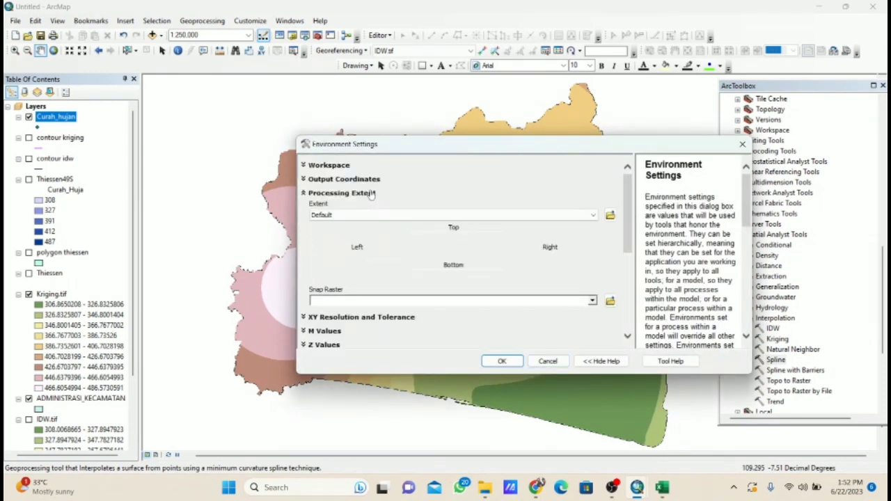
pyautogui.click(446, 215)
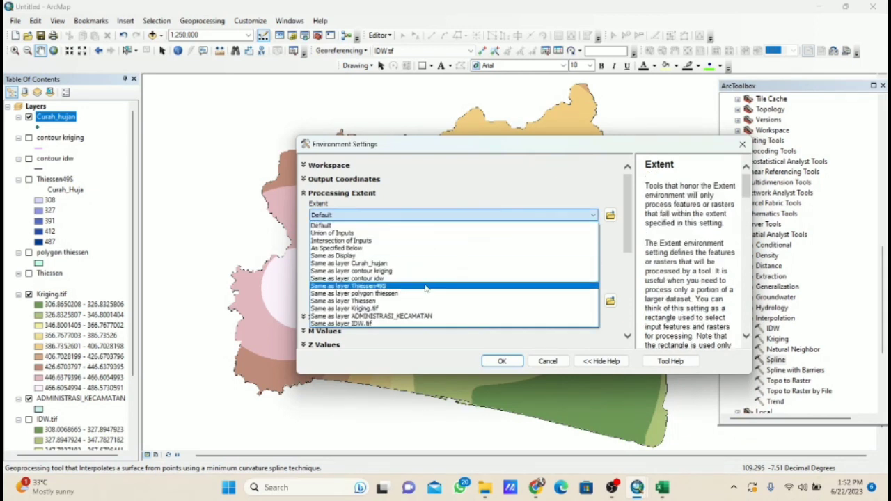
pyautogui.click(402, 317)
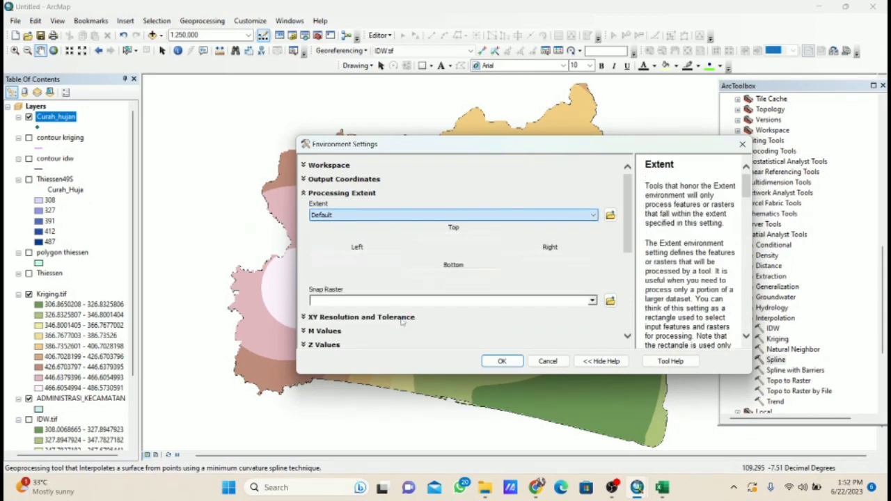
pyautogui.scroll(-6, 401, 318)
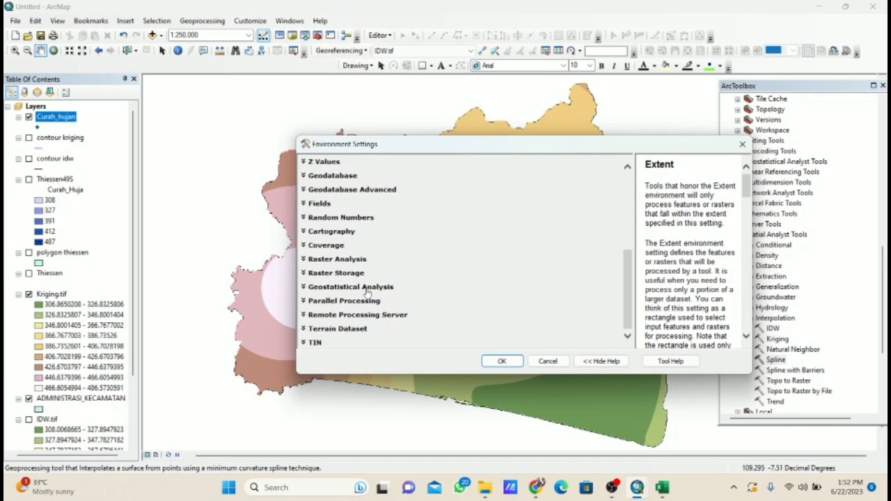
pyautogui.click(350, 259)
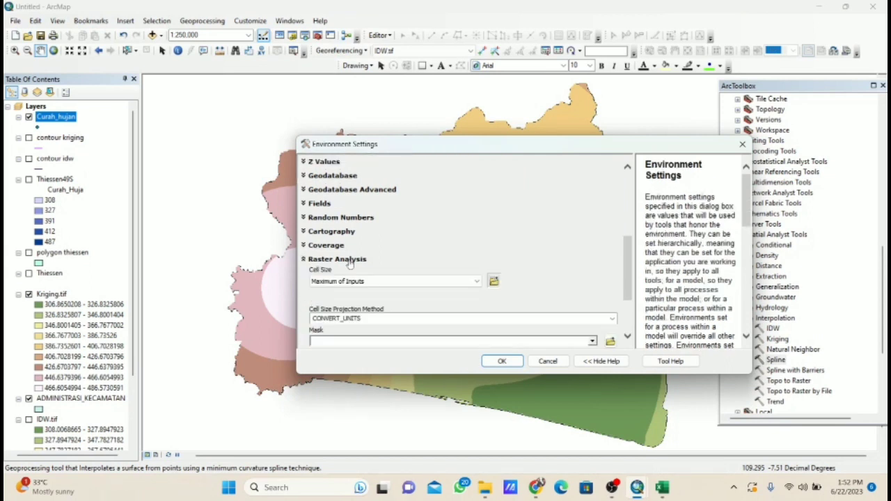
pyautogui.click(592, 341)
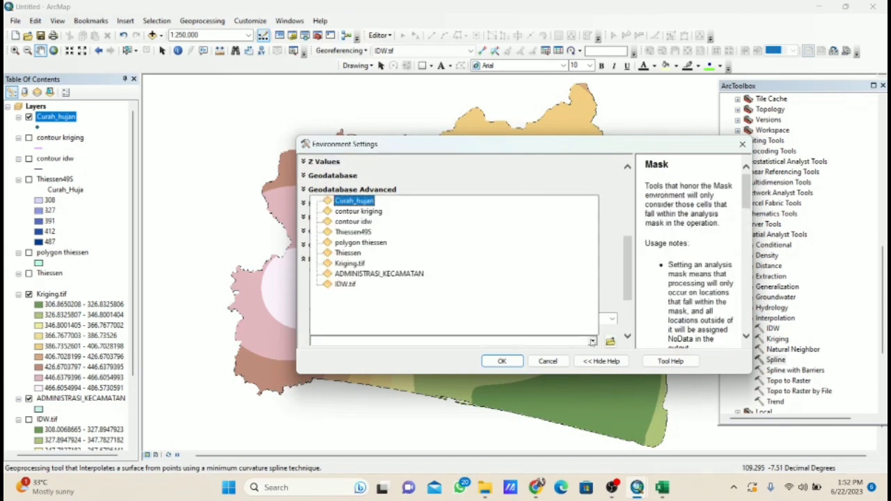
pyautogui.click(392, 277)
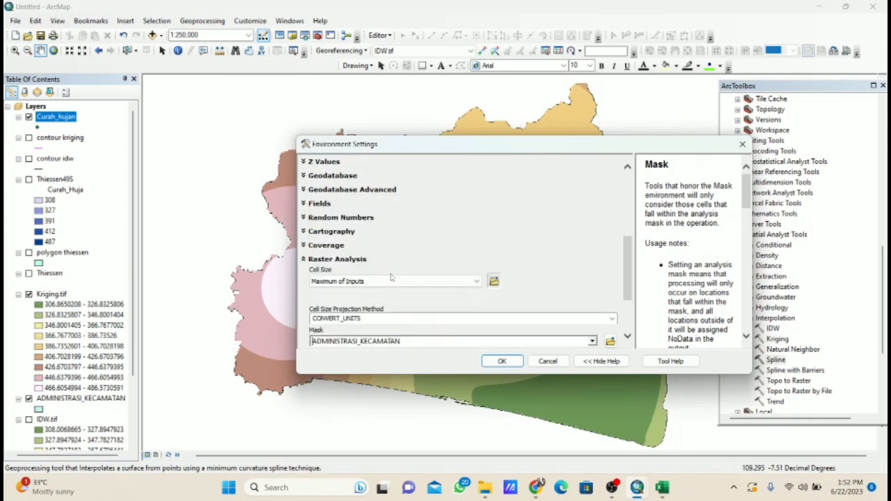
pyautogui.click(502, 362)
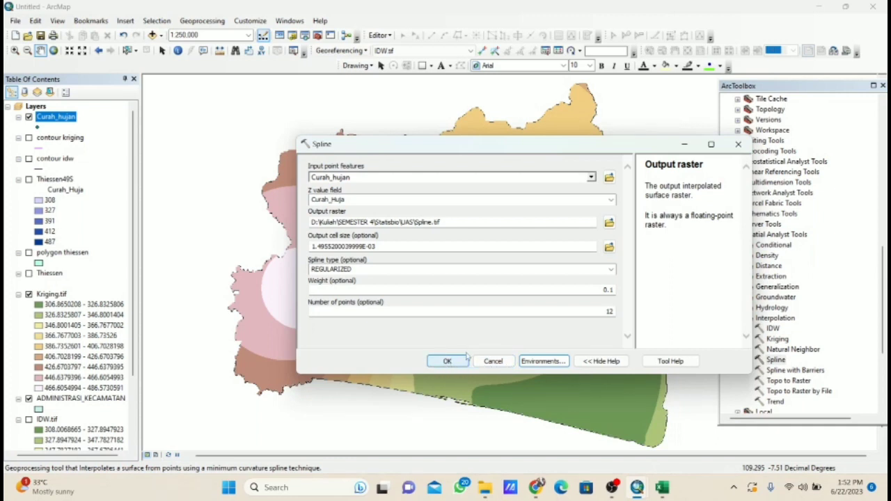
# Step: Run the Spline interpolation and hide the Kriging.tif layer
pyautogui.click(454, 360)
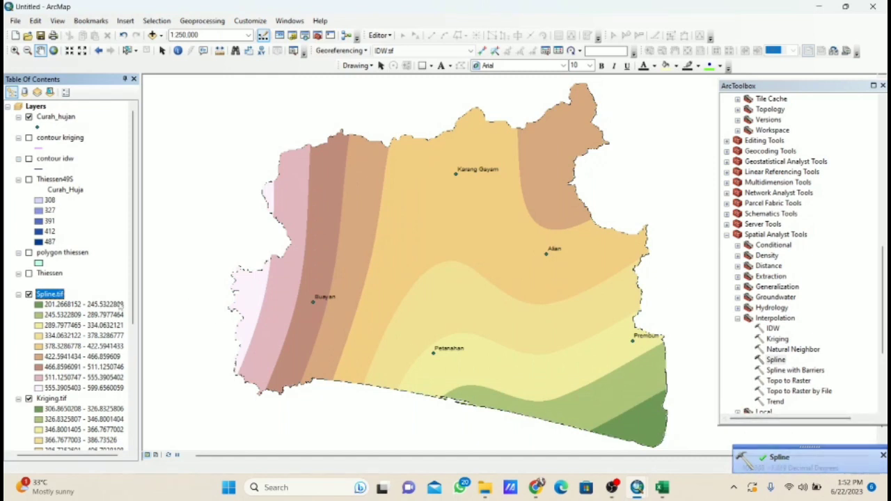
pyautogui.click(29, 399)
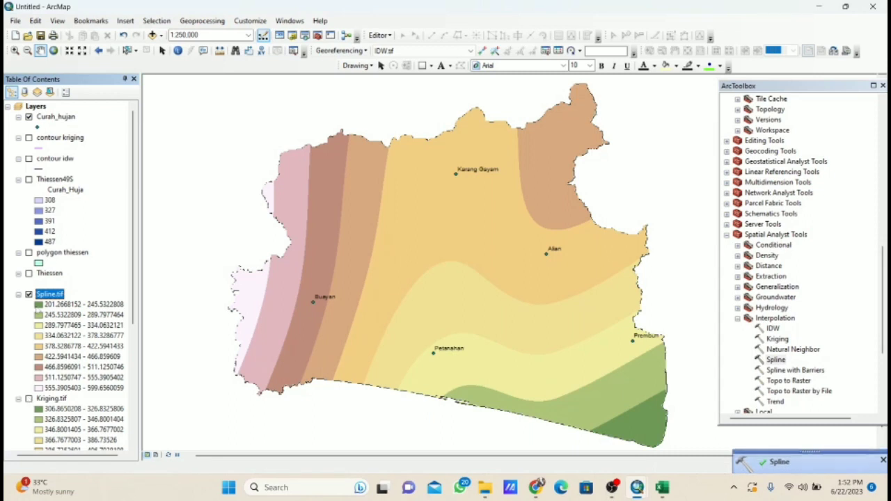
pyautogui.scroll(-2, 39, 376)
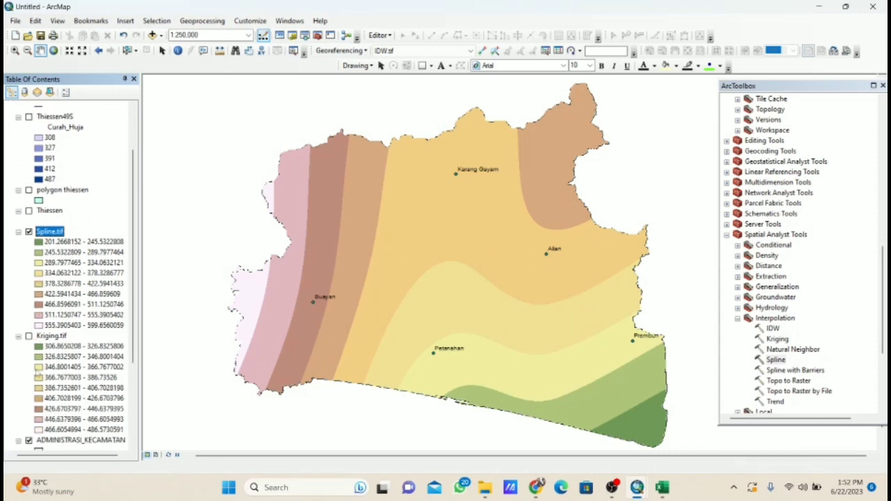
pyautogui.scroll(-4, 38, 376)
pyautogui.scroll(2, 38, 376)
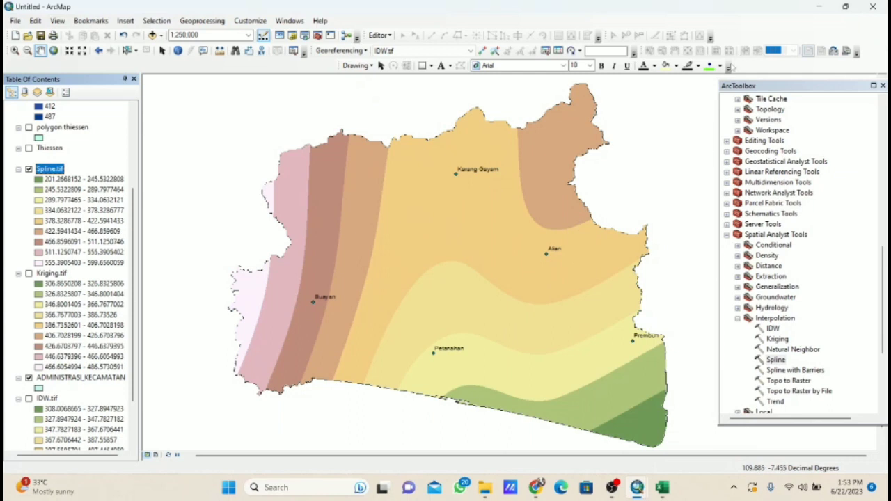
# Step: Set up the Contour (3D Analyst) tool with Spline.tif as input raster, contour spline as output feature class and an interval of 25
pyautogui.click(305, 36)
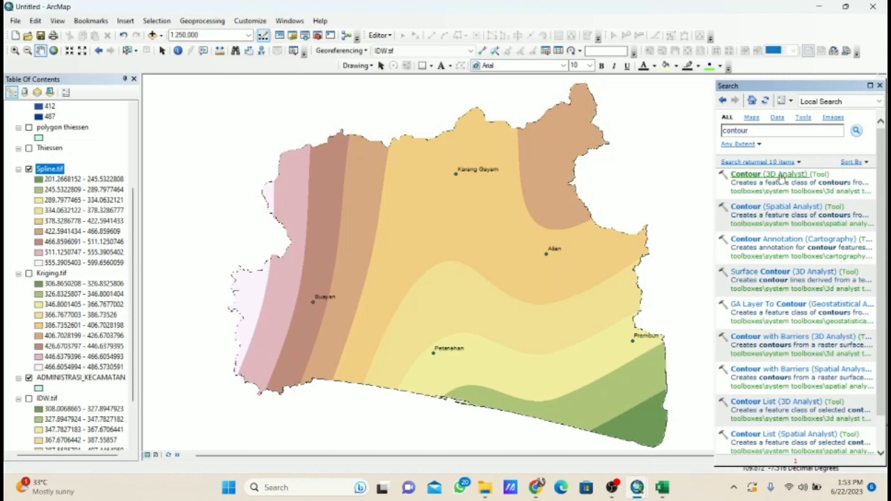
pyautogui.click(781, 176)
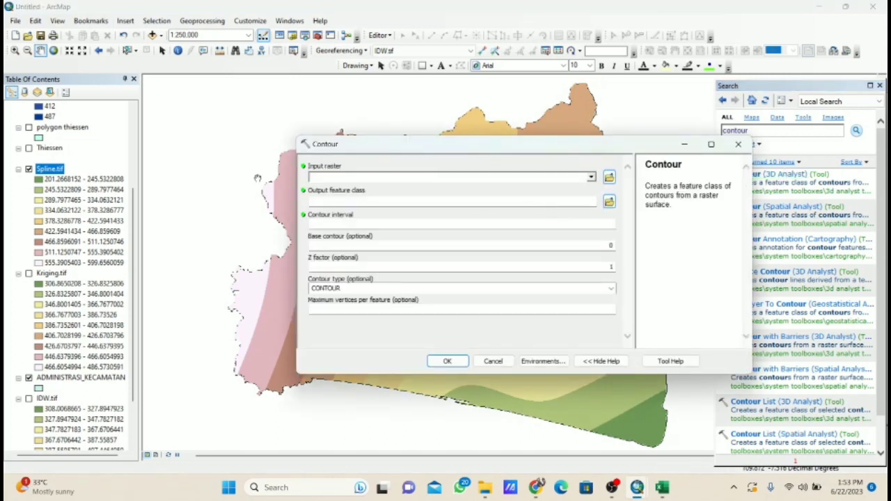
pyautogui.click(58, 169)
pyautogui.moveTo(58, 169); pyautogui.dragTo(334, 177)
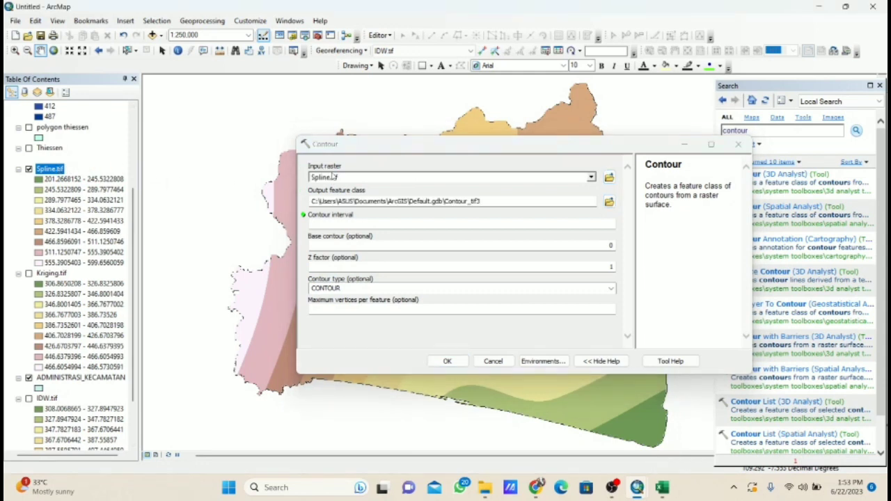
pyautogui.click(609, 202)
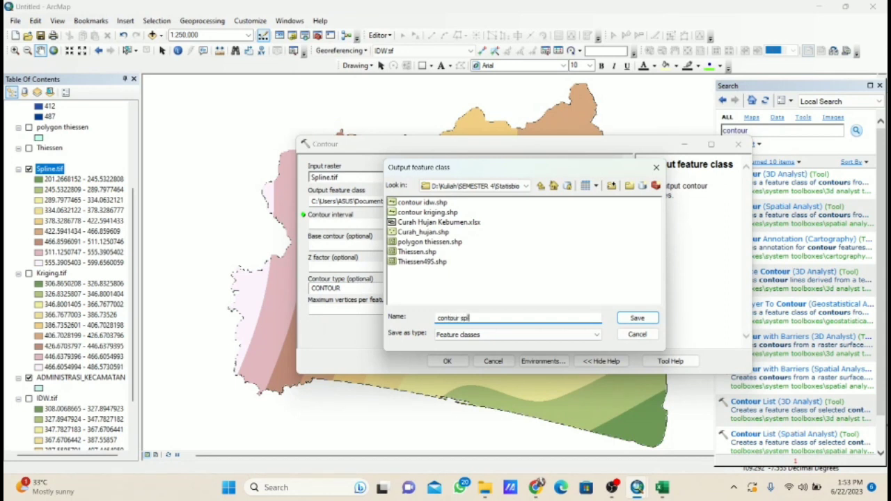
pyautogui.click(635, 319)
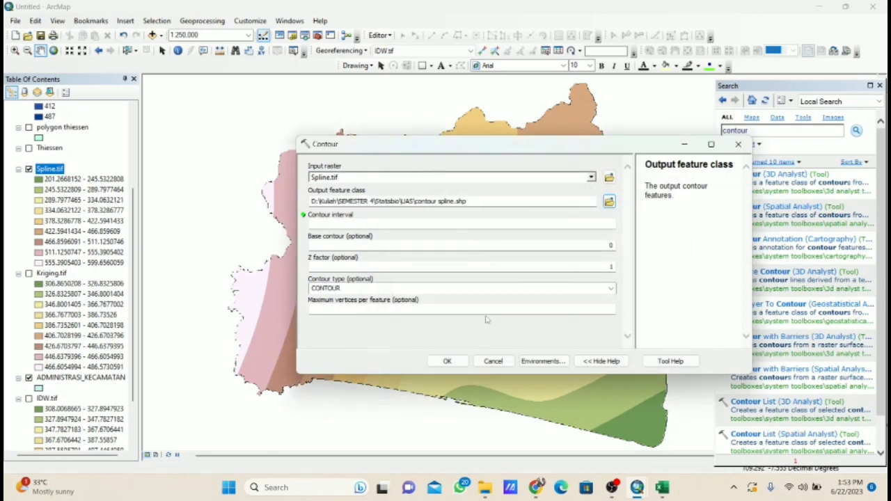
pyautogui.click(605, 223)
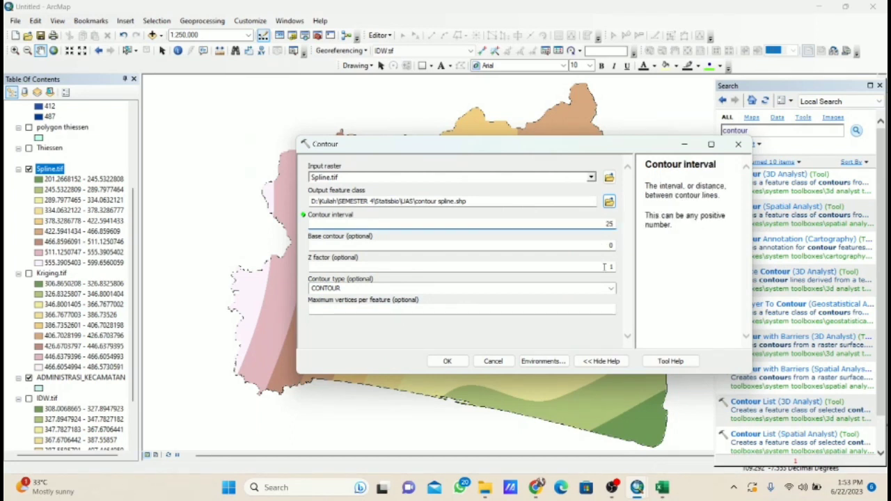
# Step: In the Contour environment settings, set both the processing extent and the raster analysis mask to ADMINISTRASI_KECAMATAN
pyautogui.click(543, 361)
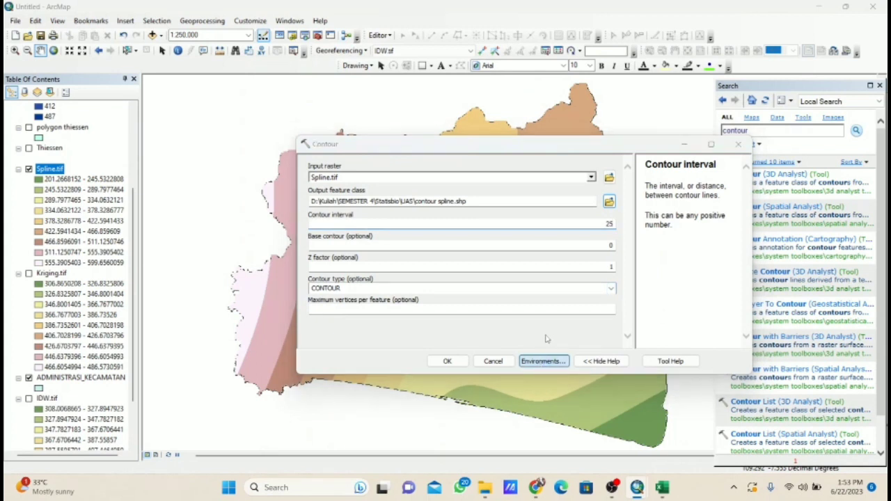
pyautogui.click(362, 193)
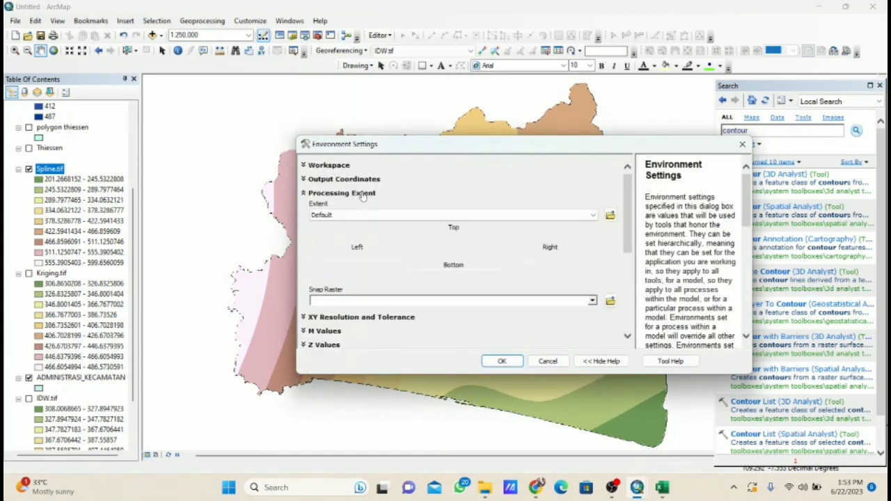
pyautogui.click(393, 214)
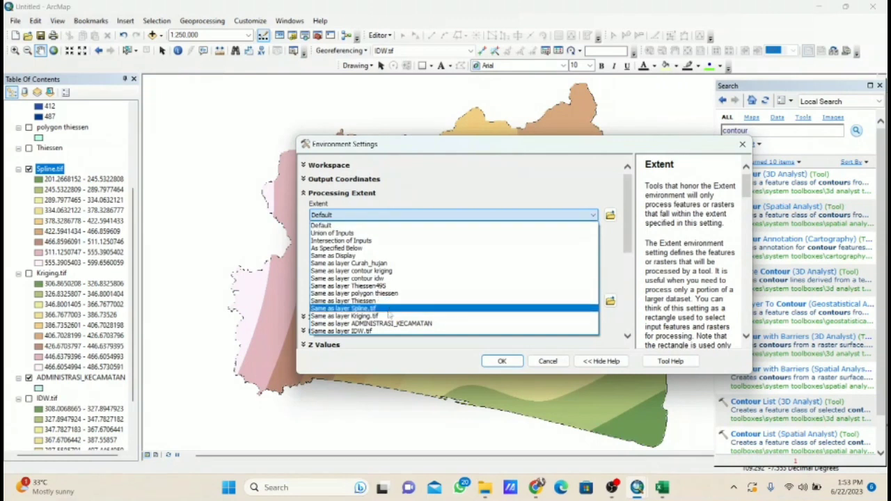
pyautogui.click(390, 323)
pyautogui.scroll(-5, 390, 324)
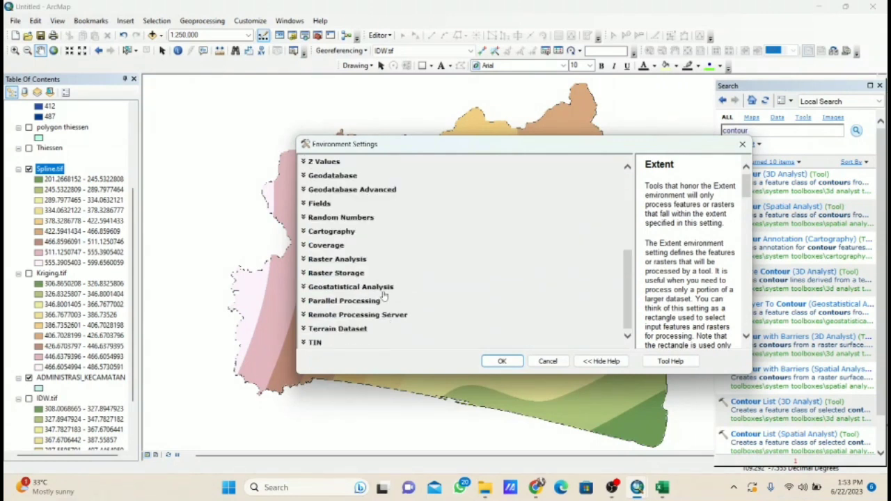
pyautogui.click(355, 266)
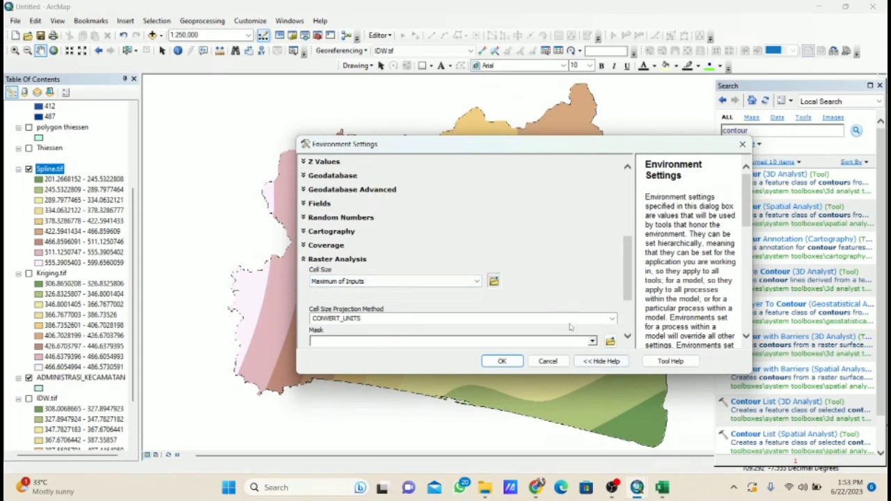
pyautogui.click(592, 342)
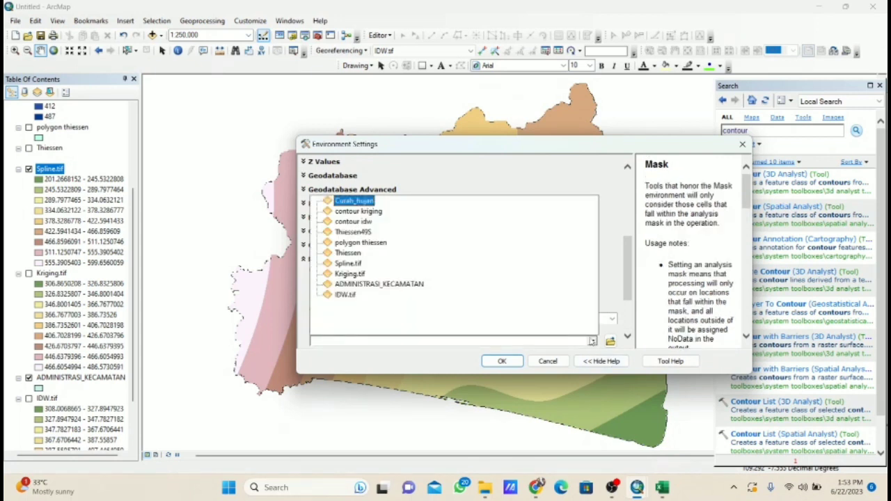
pyautogui.click(417, 284)
pyautogui.click(503, 362)
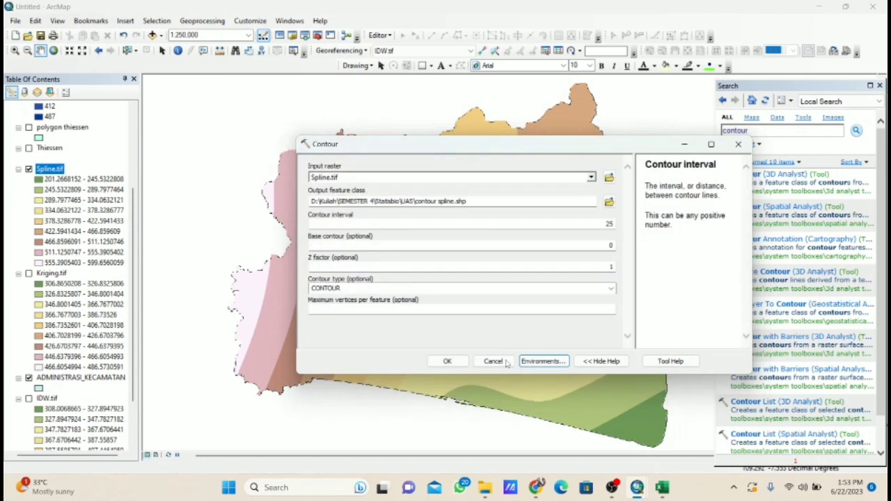
# Step: Run the Contour tool on Spline.tif and centre the whole district with its contours at a scale of 1:300,000
pyautogui.click(446, 361)
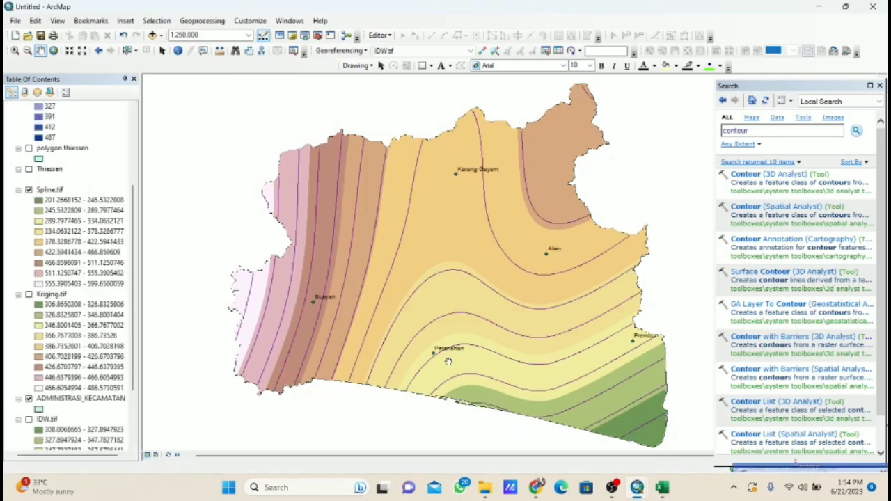
pyautogui.scroll(-2, 470, 305)
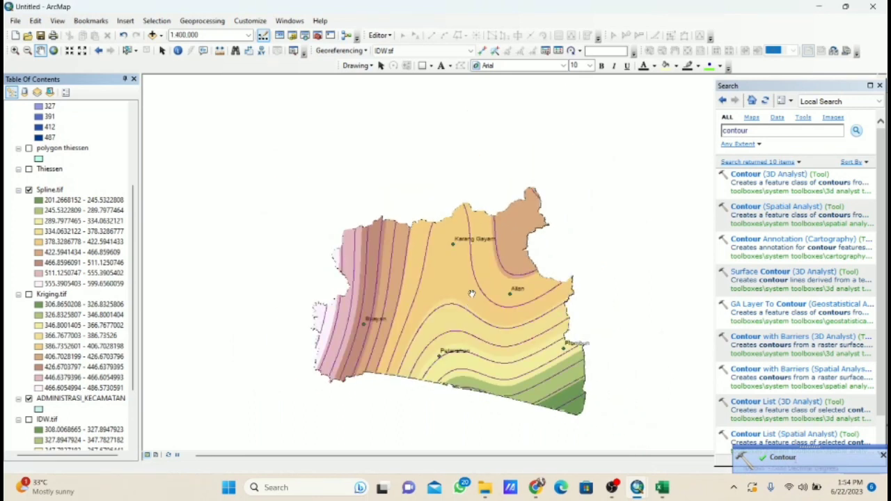
pyautogui.scroll(1, 480, 269)
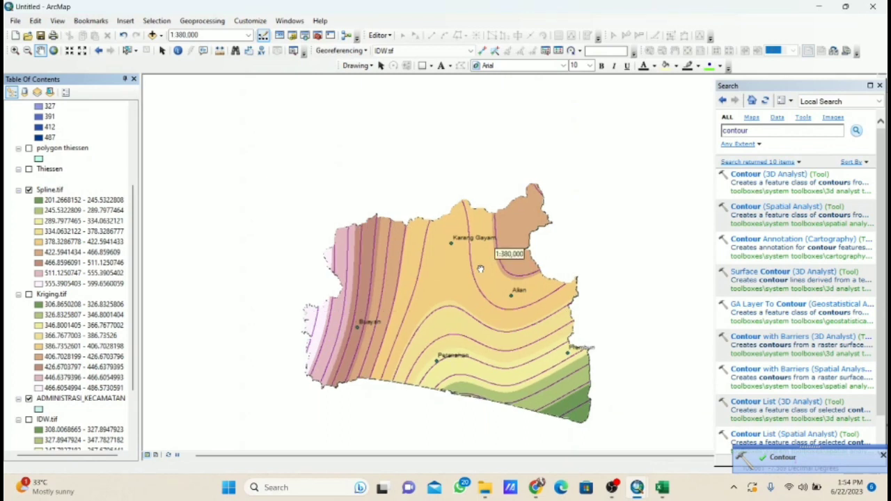
pyautogui.scroll(1, 480, 268)
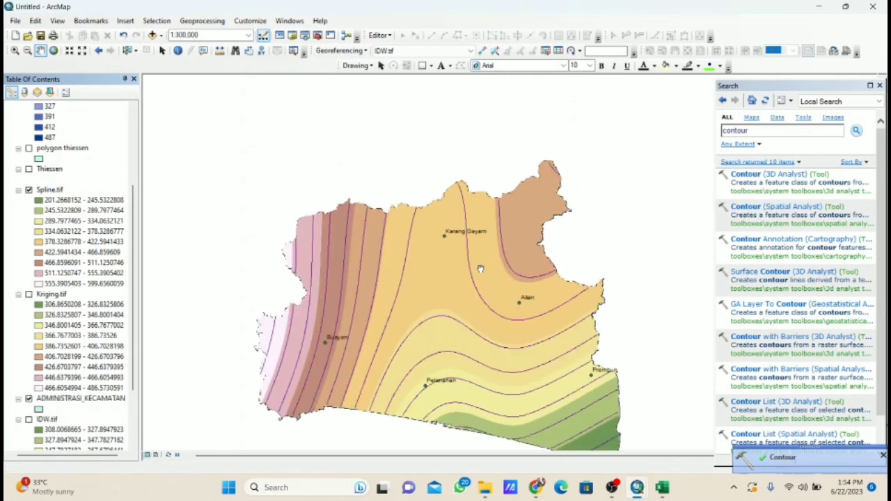
pyautogui.moveTo(480, 268); pyautogui.dragTo(471, 200)
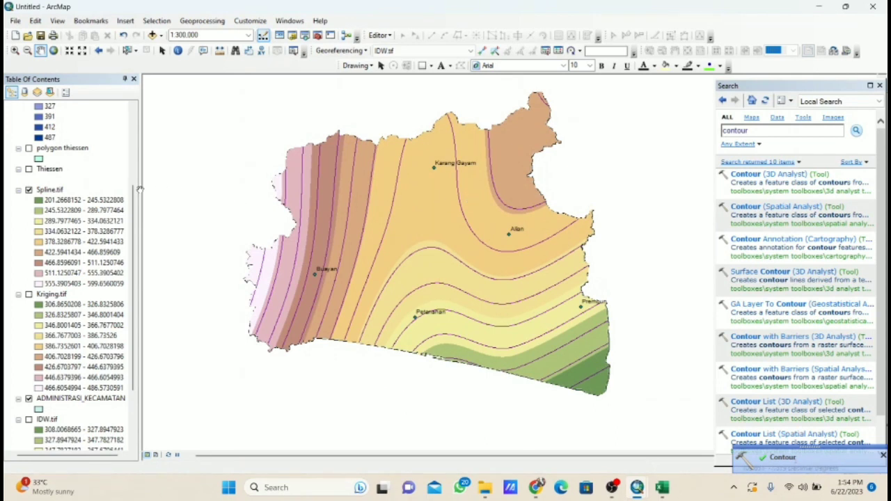
# Step: Hide the Spline.tif and contour spline layers and display the Thiessen49S rainfall polygons
pyautogui.click(29, 190)
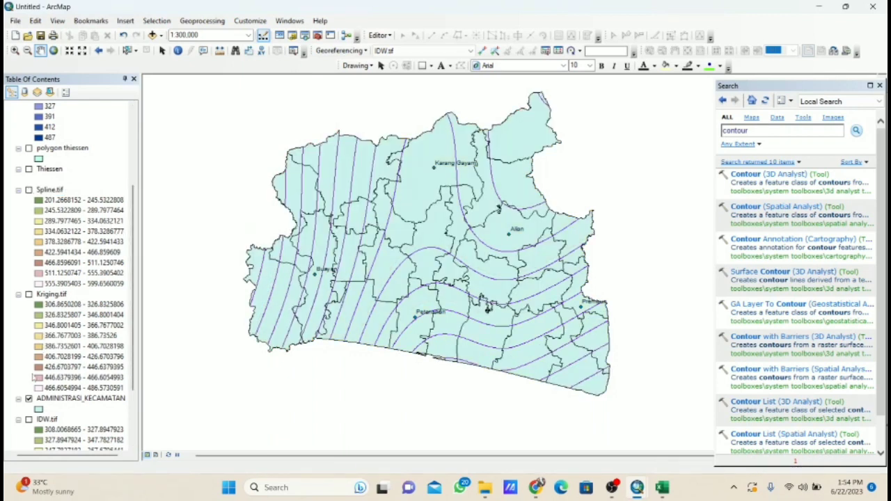
pyautogui.scroll(4, 129, 281)
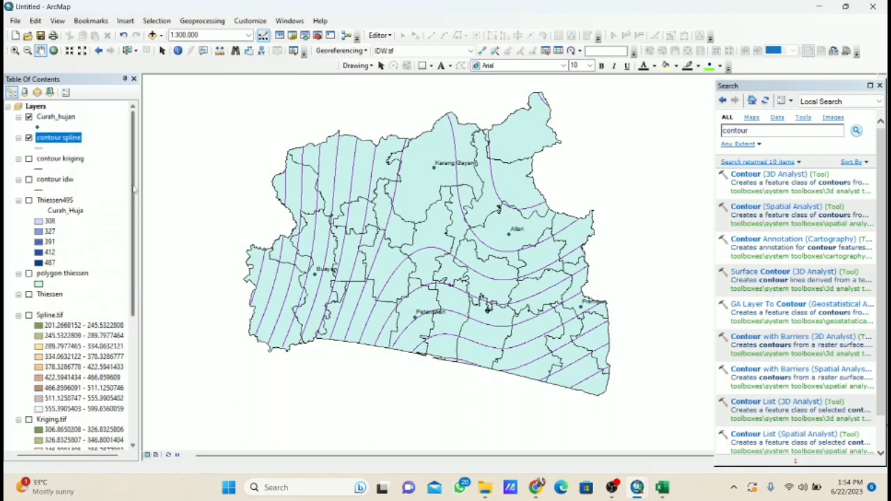
pyautogui.click(28, 138)
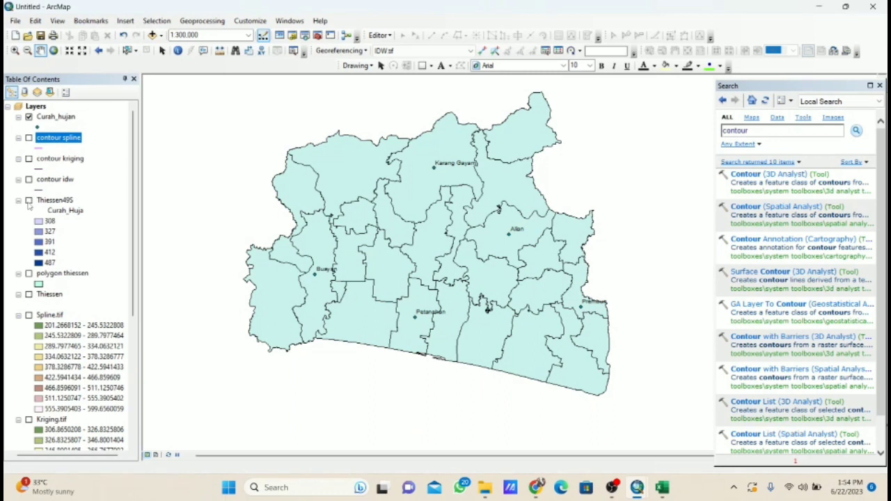
pyautogui.click(29, 200)
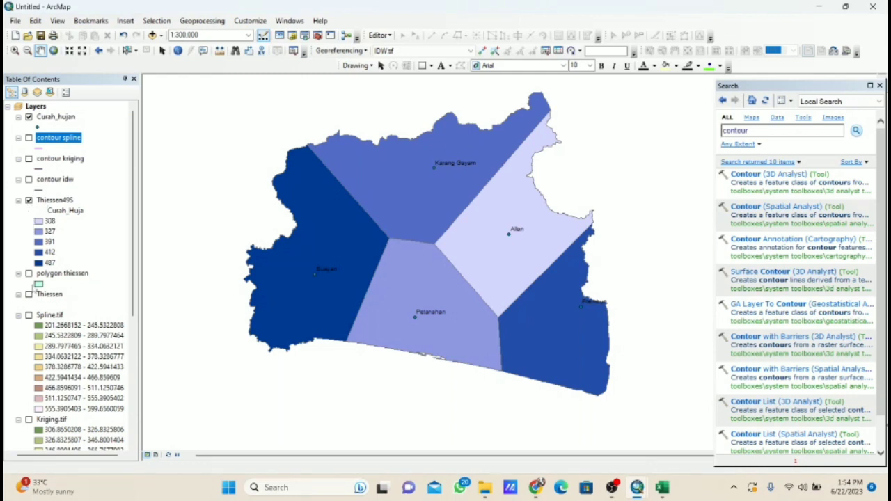
# Step: Replace the Thiessen49S display with the Spline.tif raster overlaid by contour spline
pyautogui.click(29, 315)
pyautogui.click(28, 201)
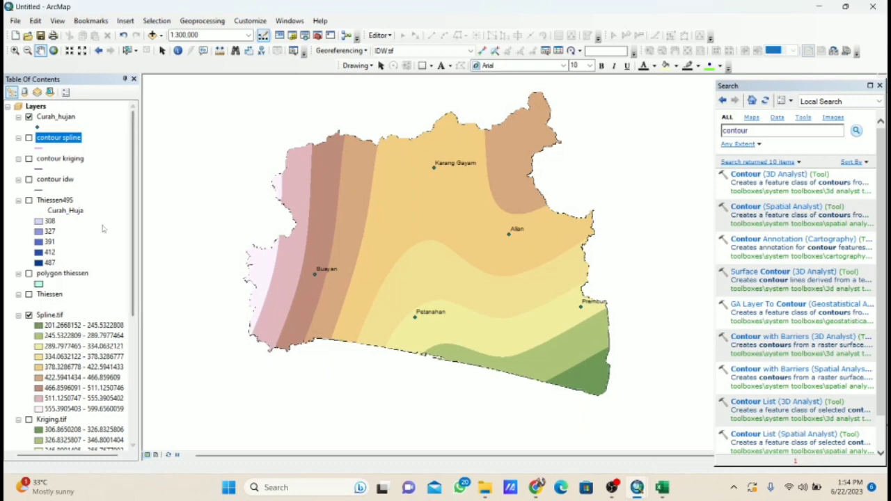
pyautogui.click(29, 138)
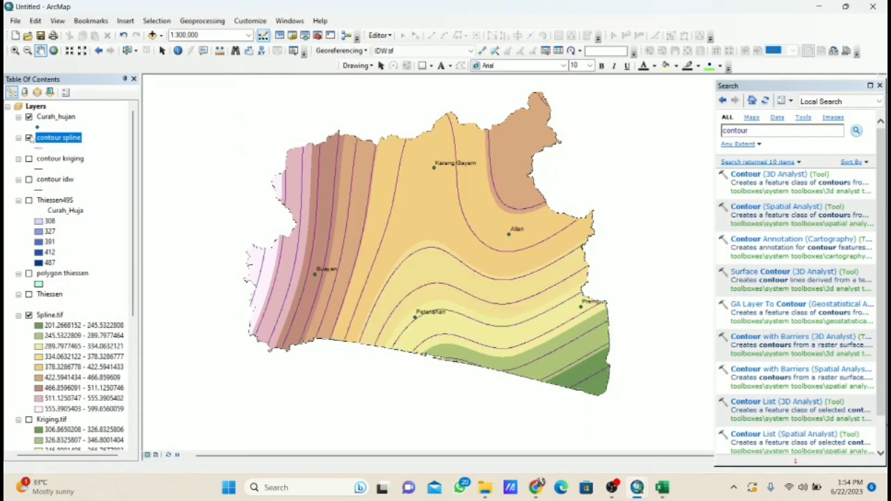
# Step: Switch the display from the Spline layers to the Kriging.tif raster with contour kriging
pyautogui.click(29, 159)
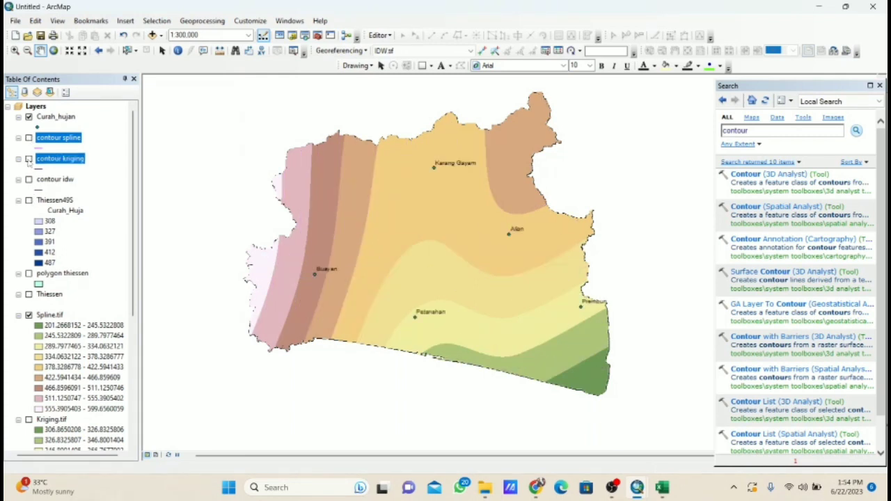
pyautogui.click(29, 315)
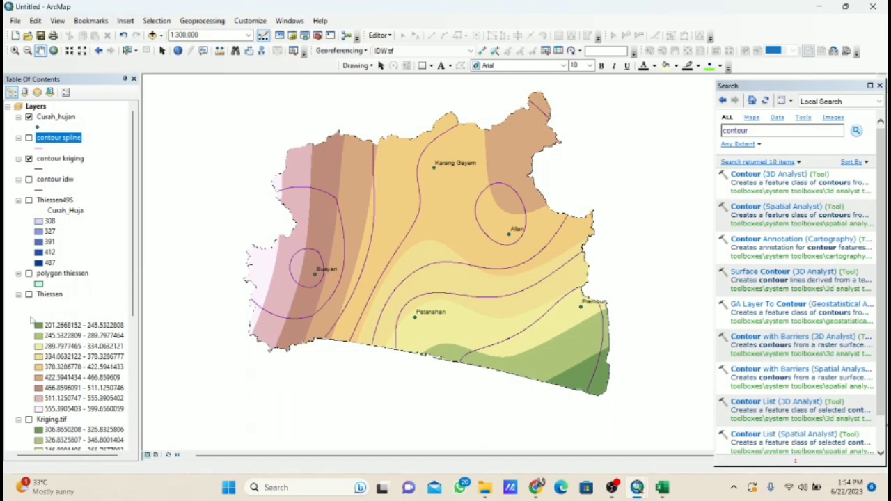
pyautogui.click(28, 421)
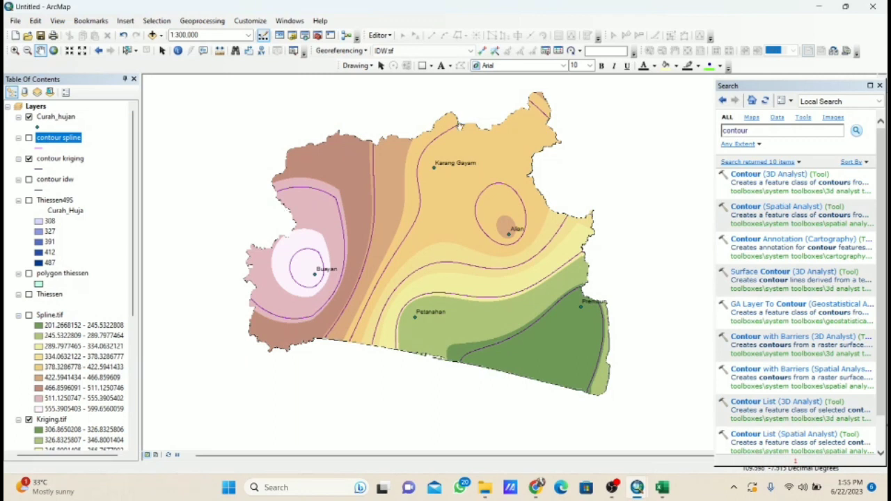
# Step: Replace the Kriging layers with contour idw and IDW.tif, moving IDW.tif above ADMINISTRASI_KECAMATAN in the layer order
pyautogui.click(28, 180)
pyautogui.click(29, 158)
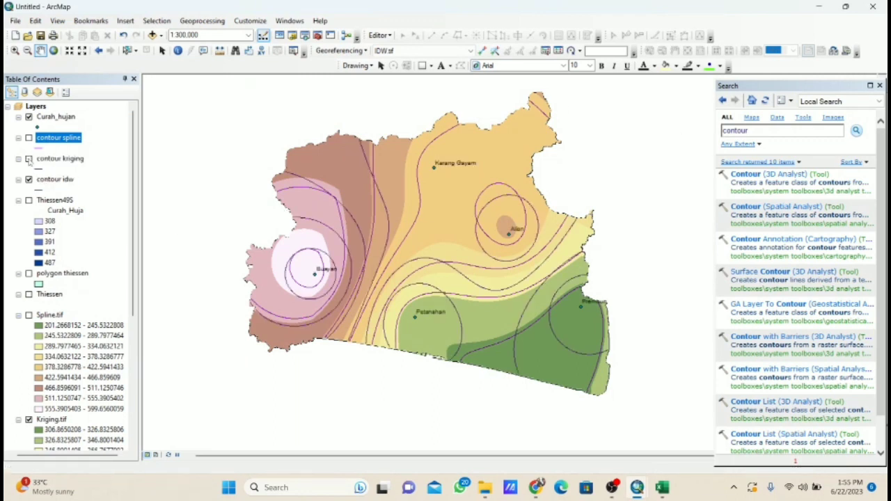
pyautogui.click(29, 420)
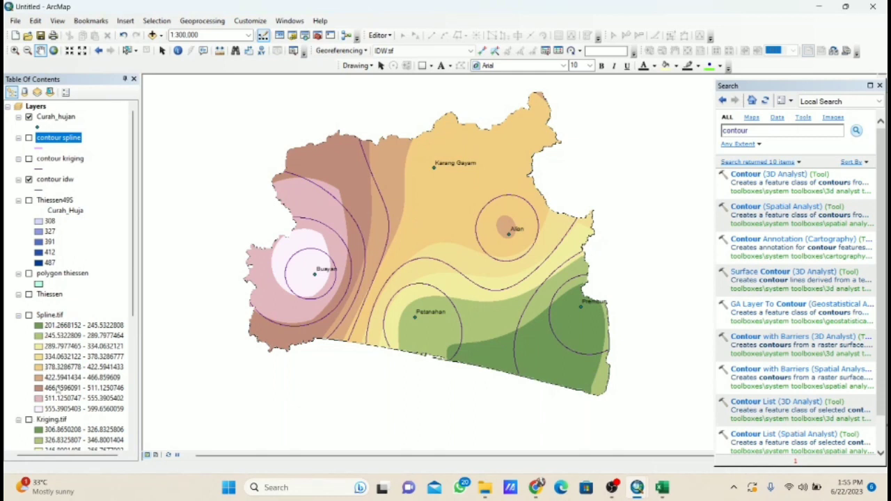
pyautogui.scroll(-3, 132, 301)
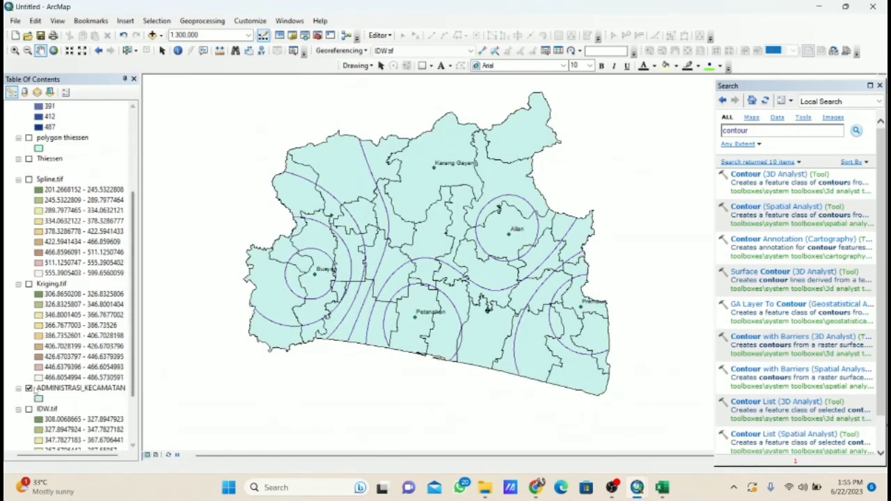
pyautogui.click(28, 410)
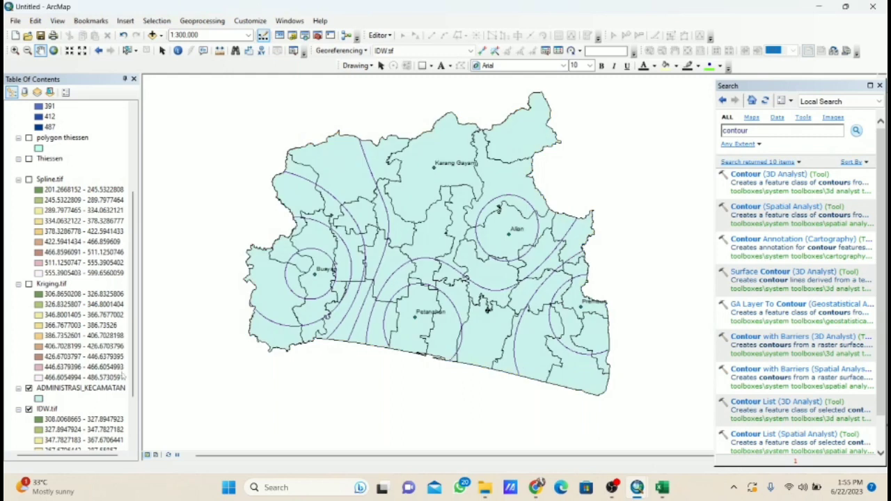
pyautogui.moveTo(46, 409); pyautogui.dragTo(61, 382)
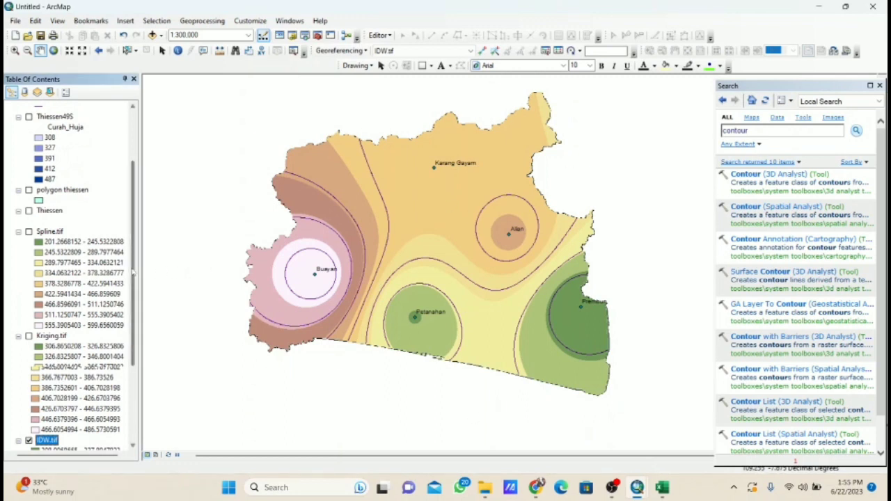
pyautogui.scroll(3, 136, 144)
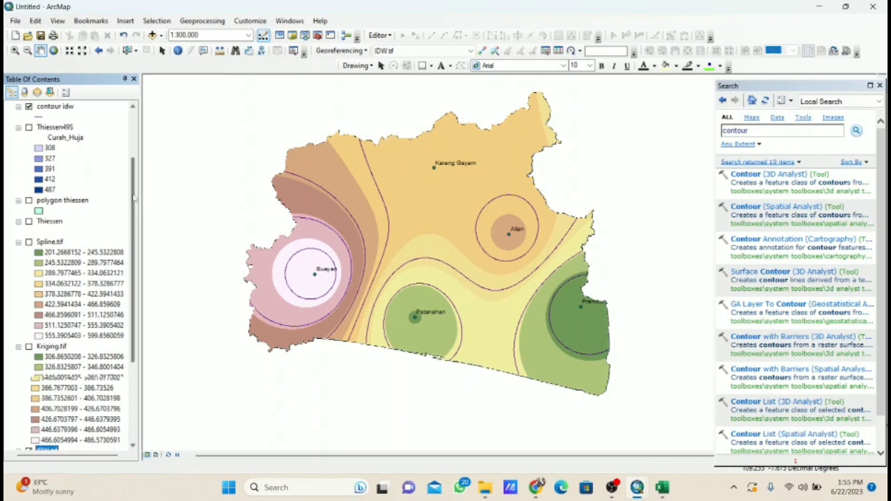